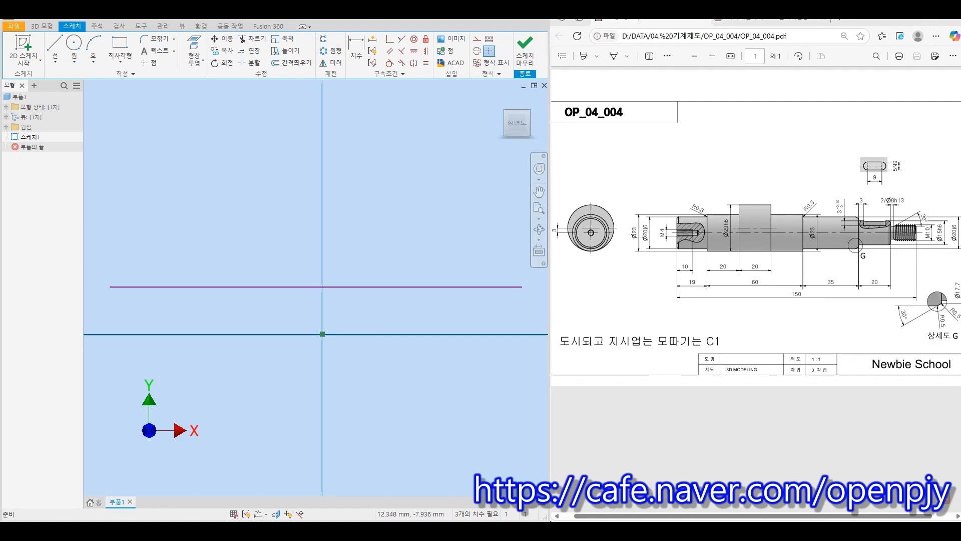
Dimension the horizontal line to 150 mm long, with its left endpoint 39 mm horizontally from the origin
key(d)
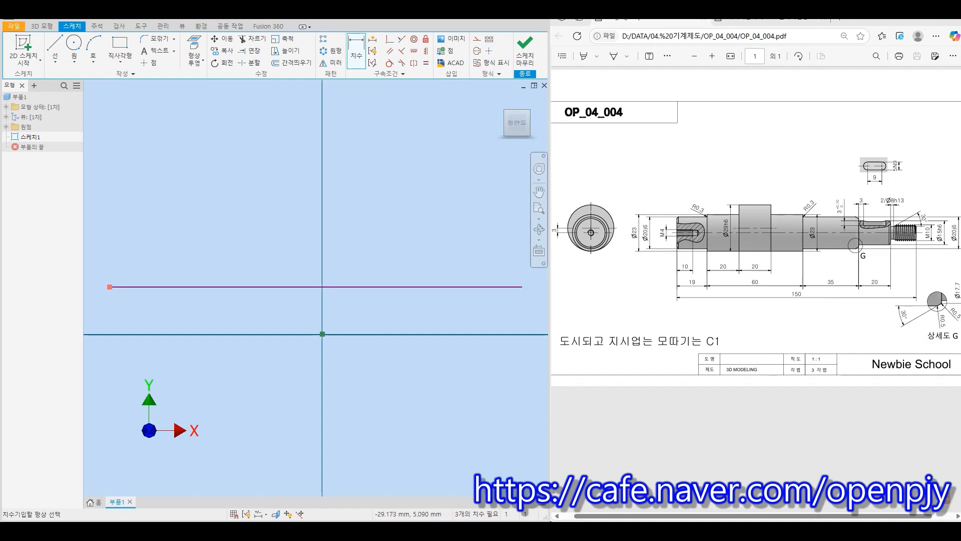
click(322, 334)
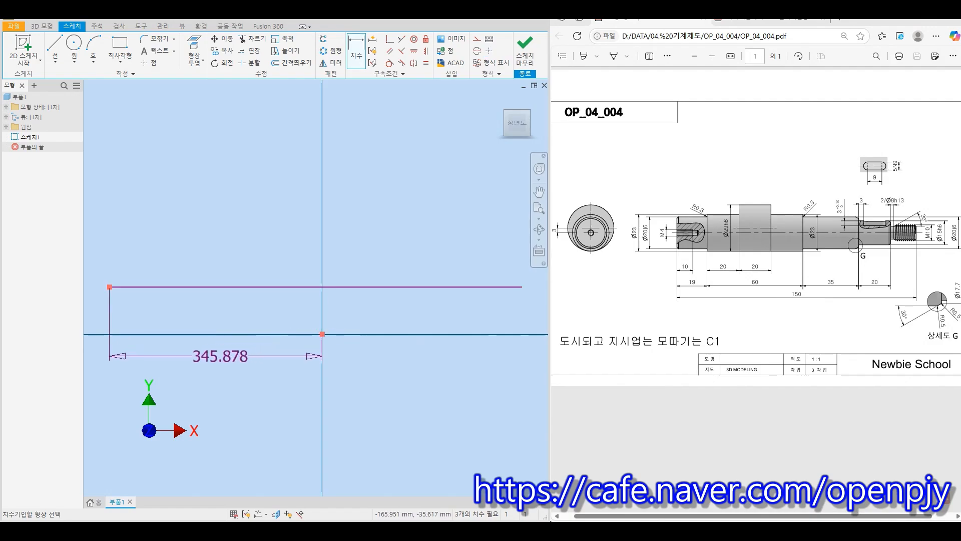
click(220, 356)
text(39)
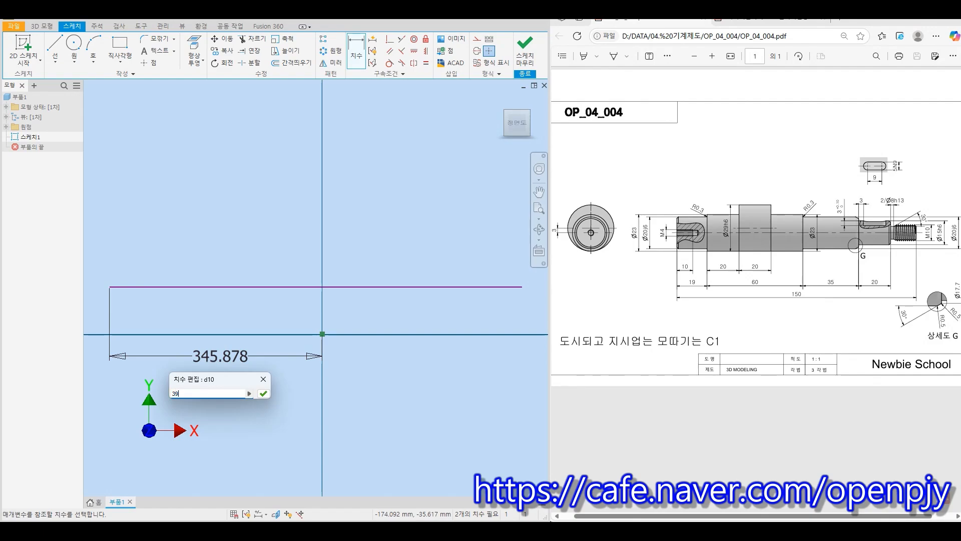
key(Return)
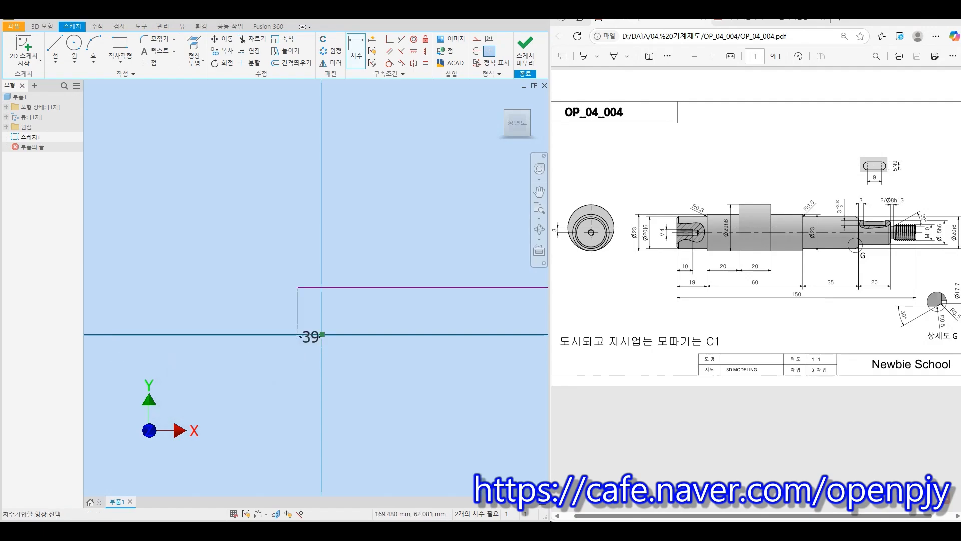
click(427, 287)
click(418, 382)
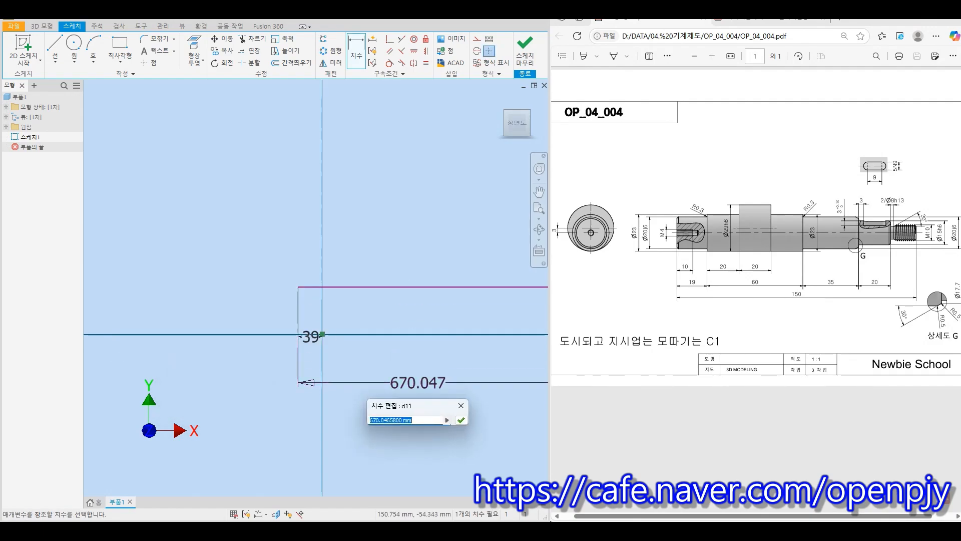
text(150)
key(Return)
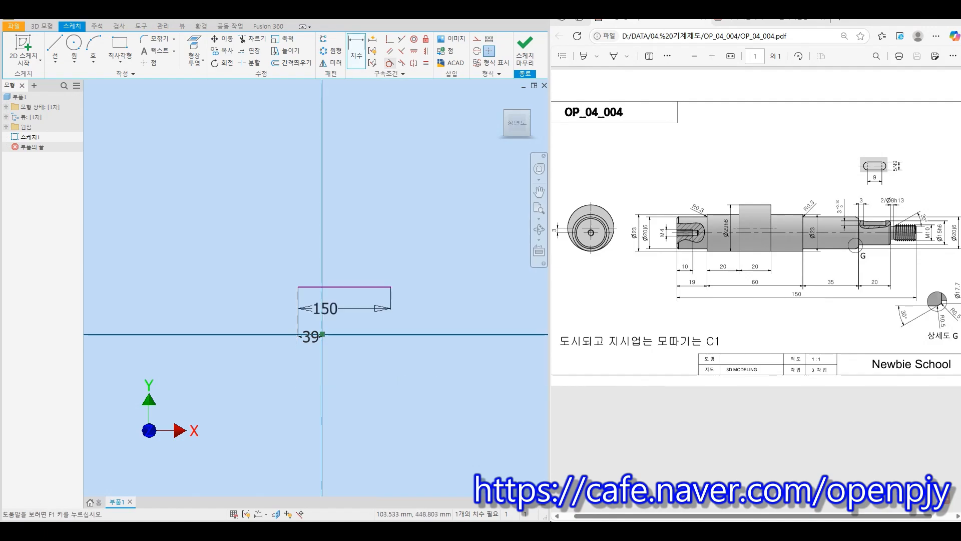
Constrain the horizontal line coincident with the origin and convert it to a centerline
click(387, 42)
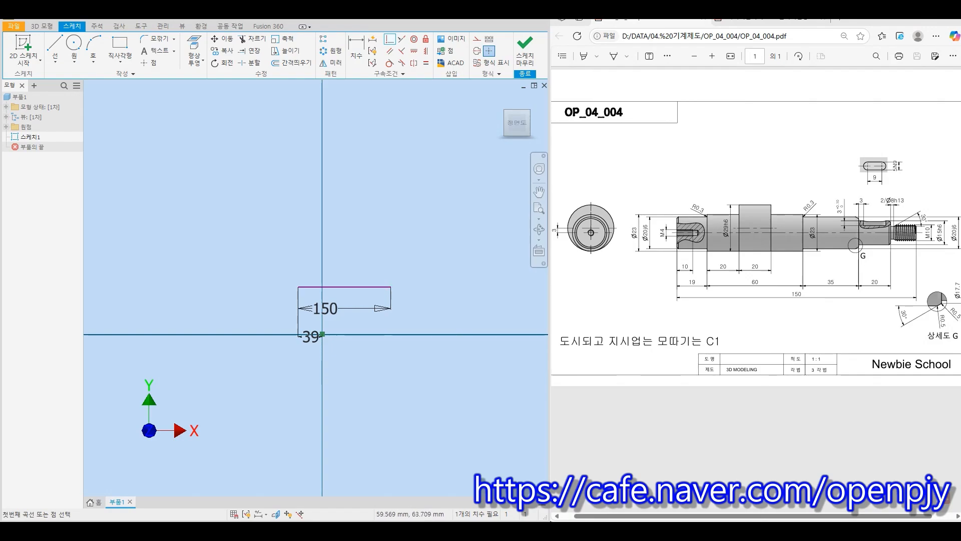
click(354, 287)
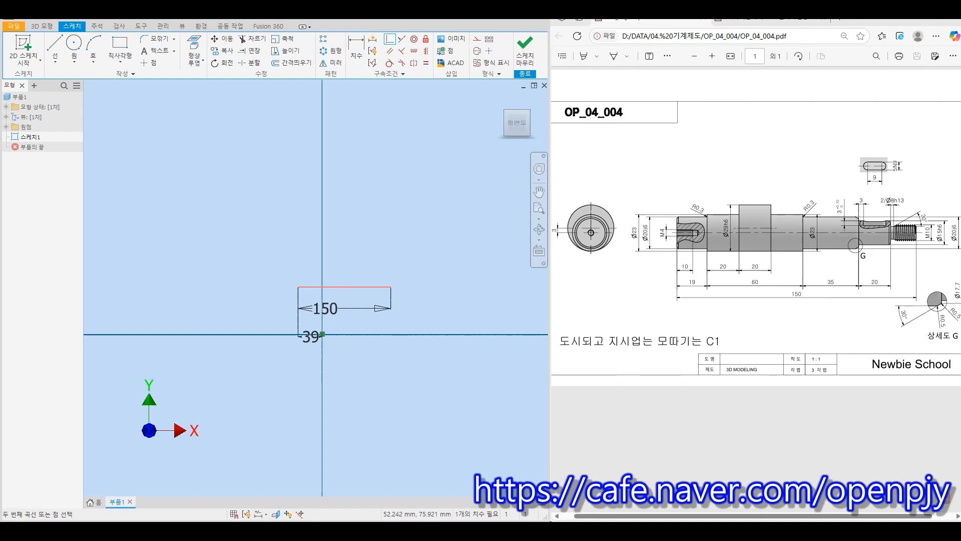
click(321, 333)
scroll(337, 345, up, 6)
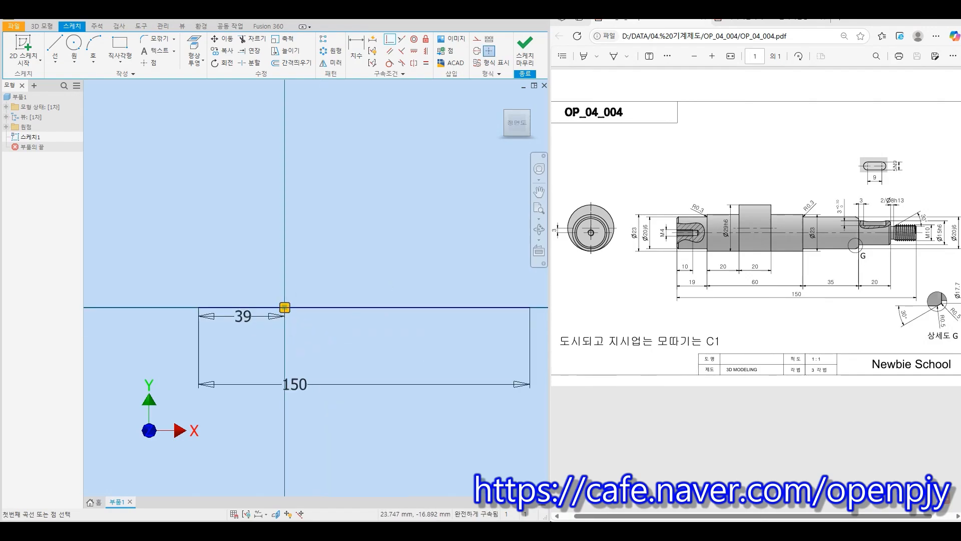
key(Escape)
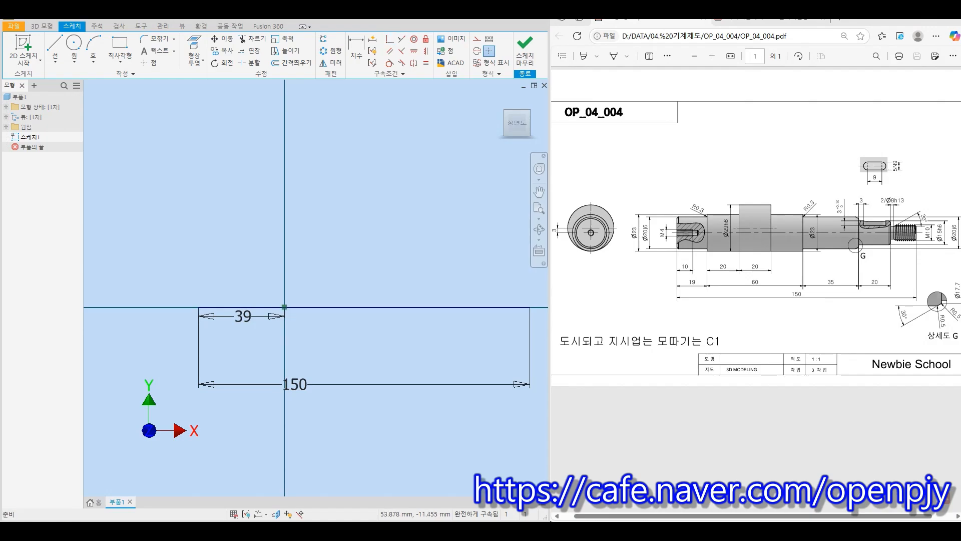
drag(403, 333, 354, 286)
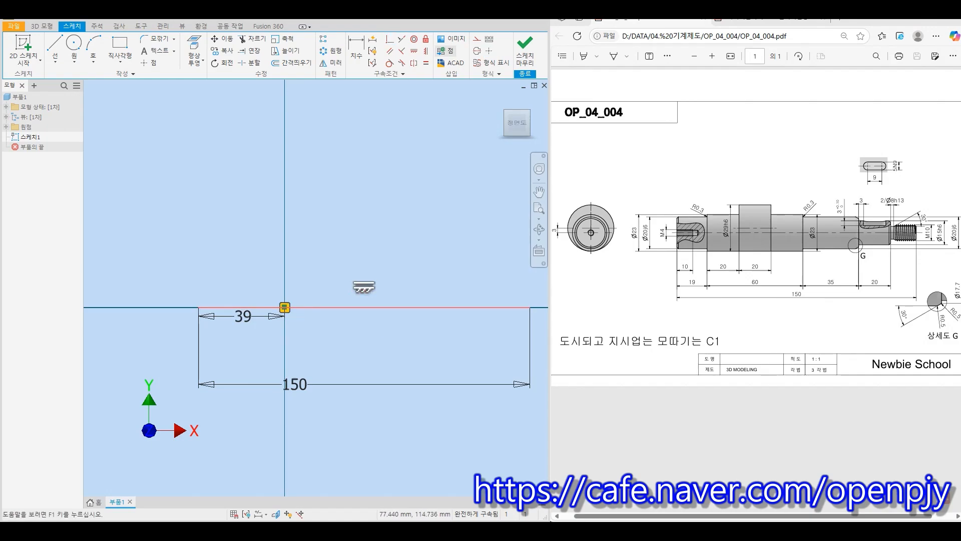
click(488, 51)
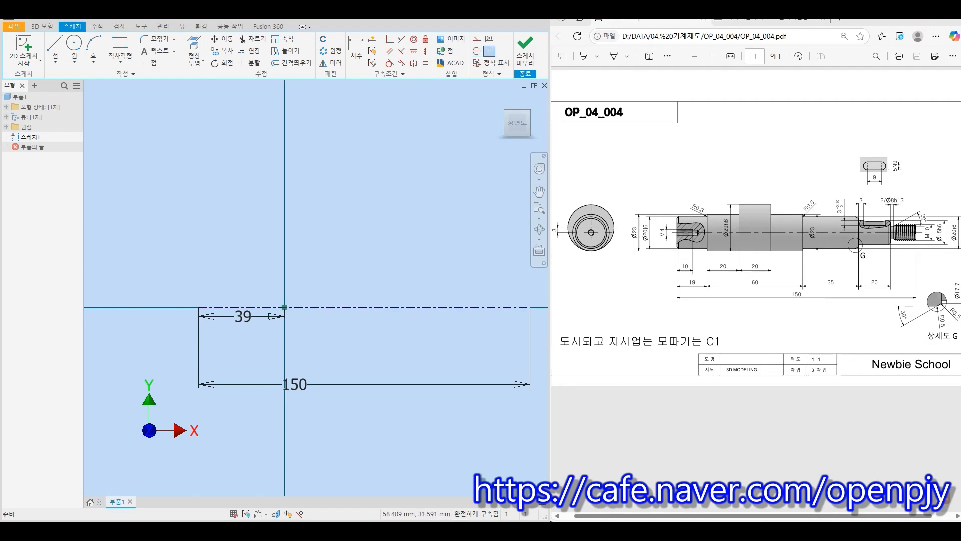
Sketch a five-section stepped half profile above the centerline between its two ends, second section tallest, first section about 27 mm long and 12 mm high
key(l)
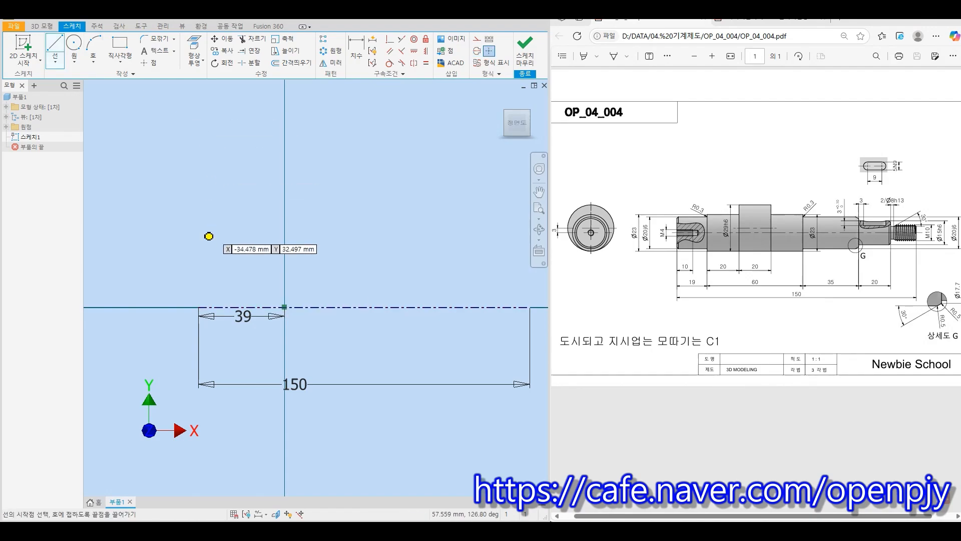
click(198, 307)
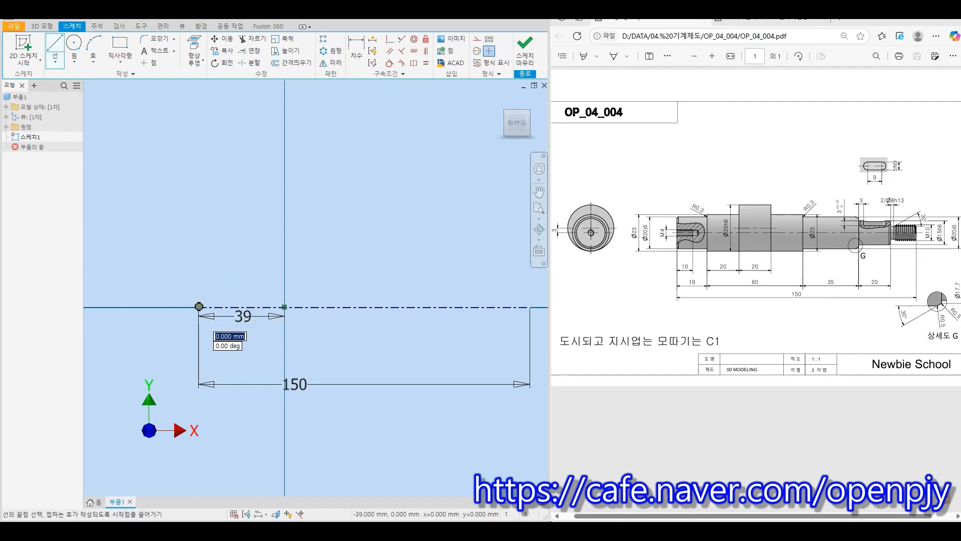
click(199, 280)
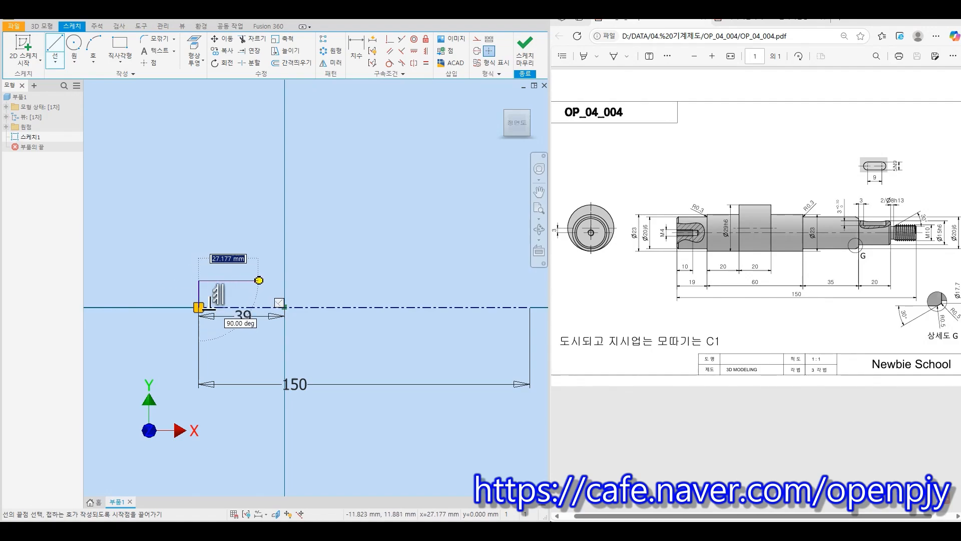
click(258, 281)
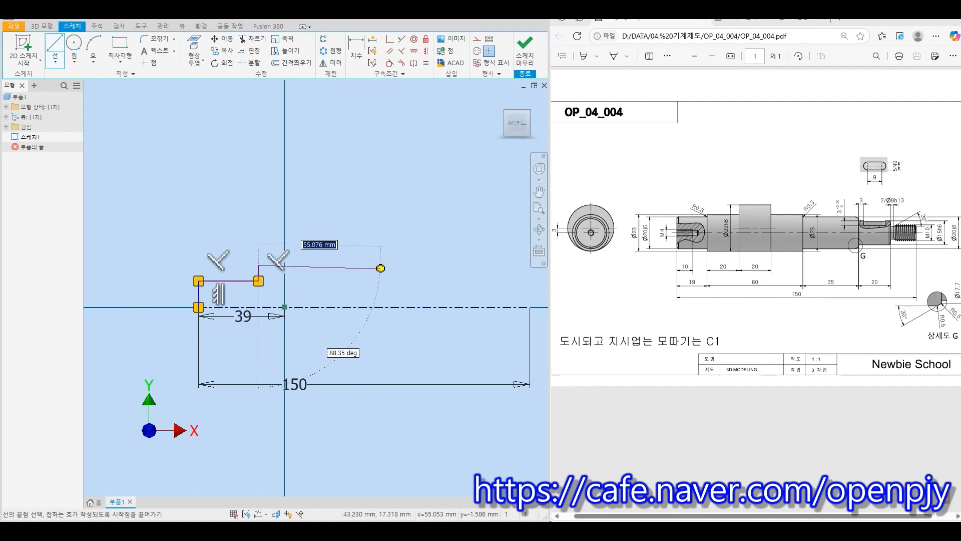
click(388, 265)
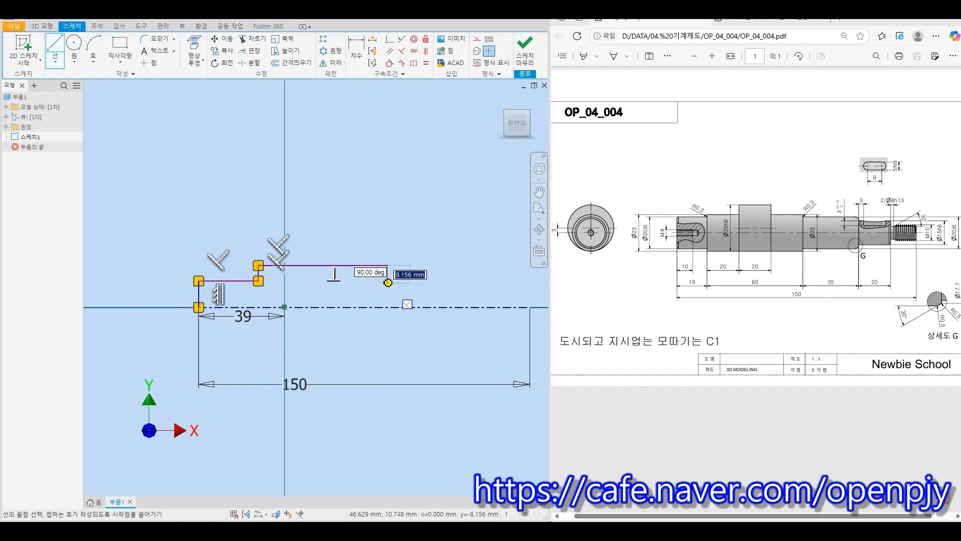
click(388, 280)
click(450, 281)
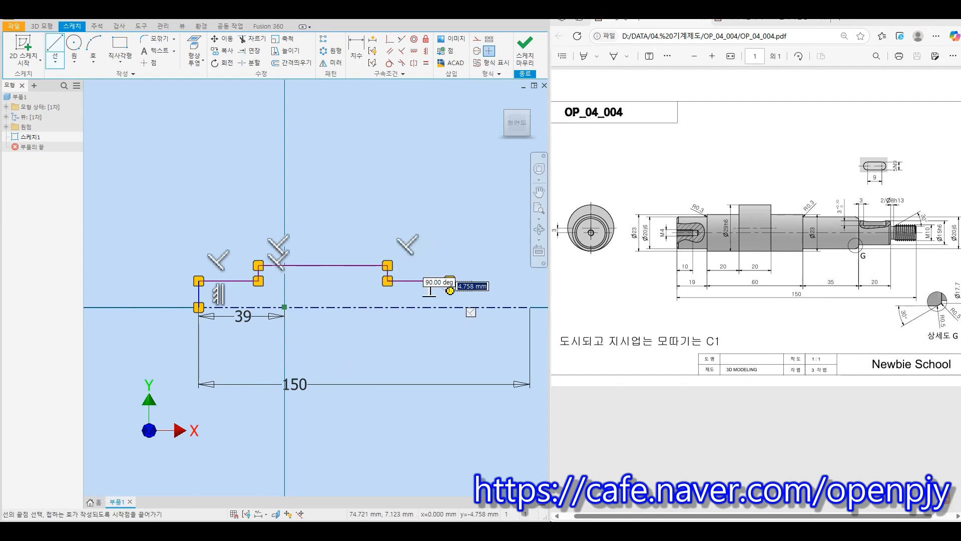
click(451, 290)
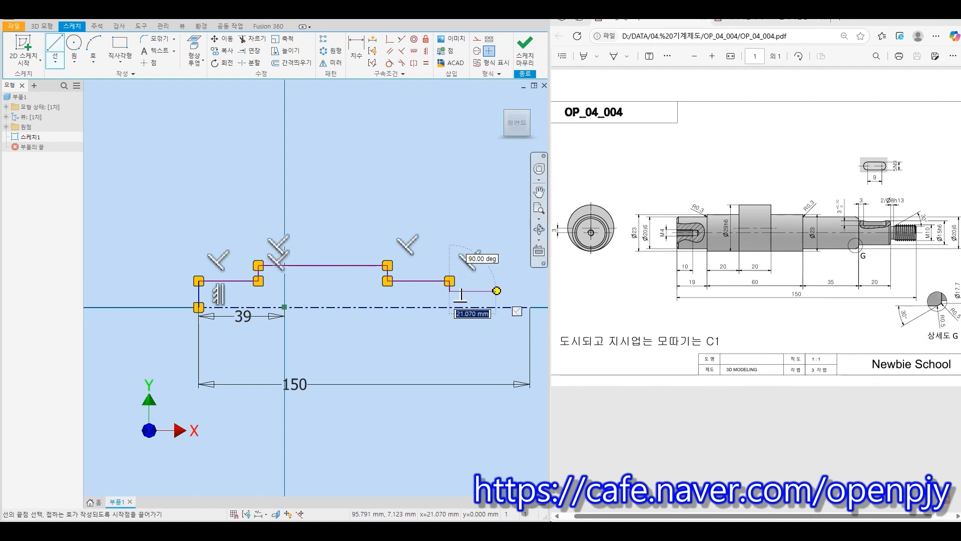
click(497, 291)
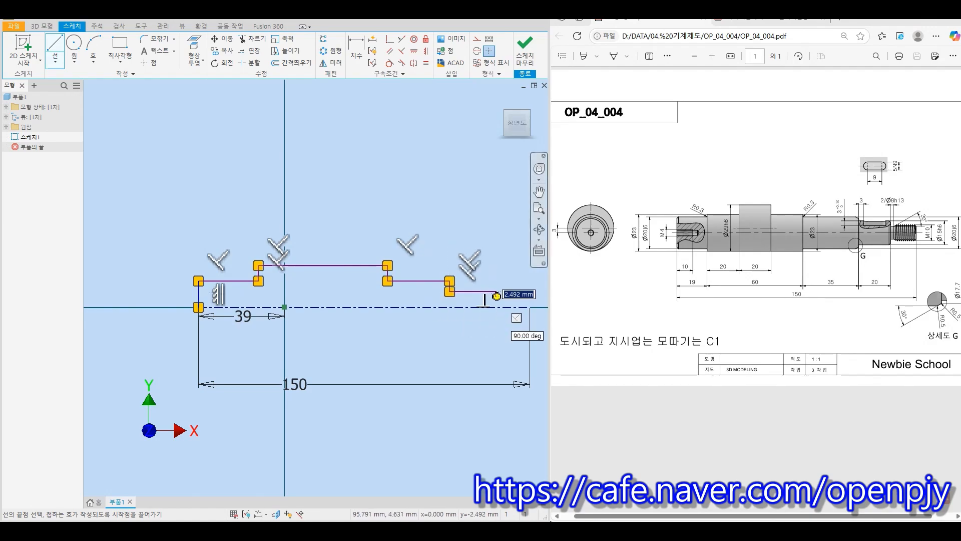
middle_drag(496, 296, 412, 294)
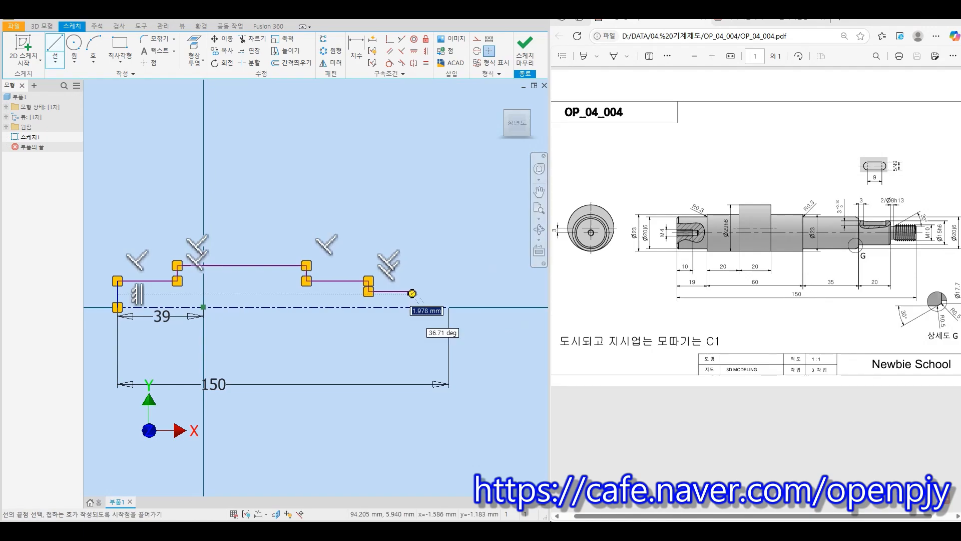
click(415, 291)
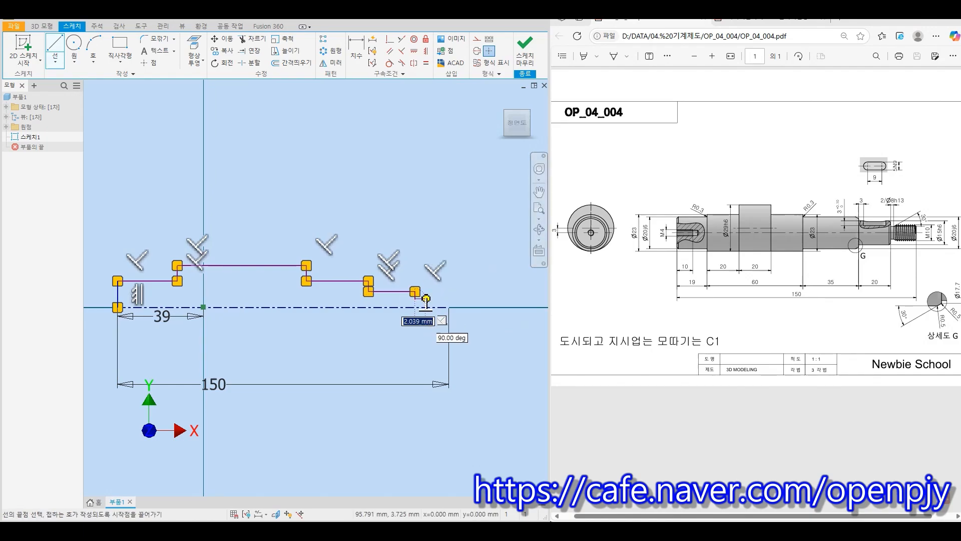
click(449, 298)
double_click(449, 306)
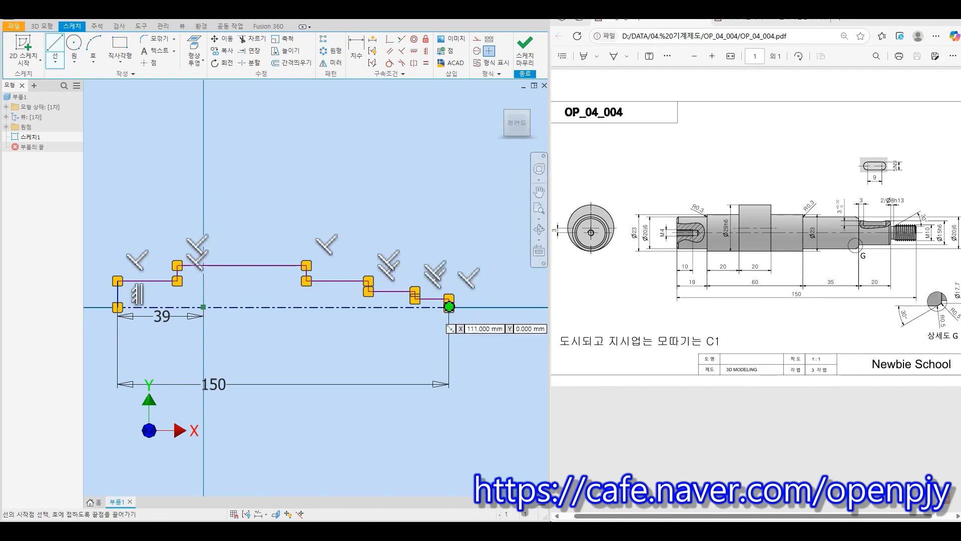
key(Escape)
Dimension the profile's leftmost section to a 20 mm diameter about the centerline and a 19 mm length
middle_drag(449, 306, 510, 301)
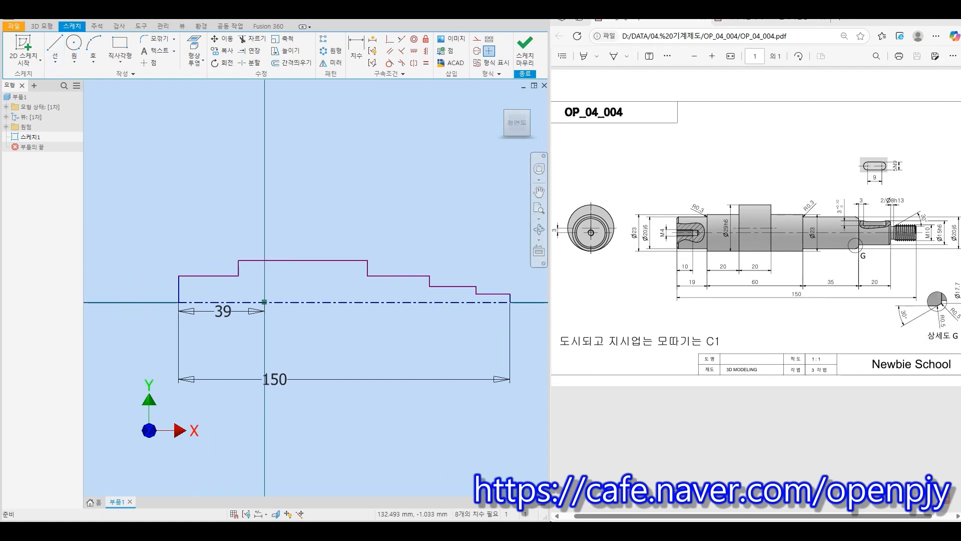
key(d)
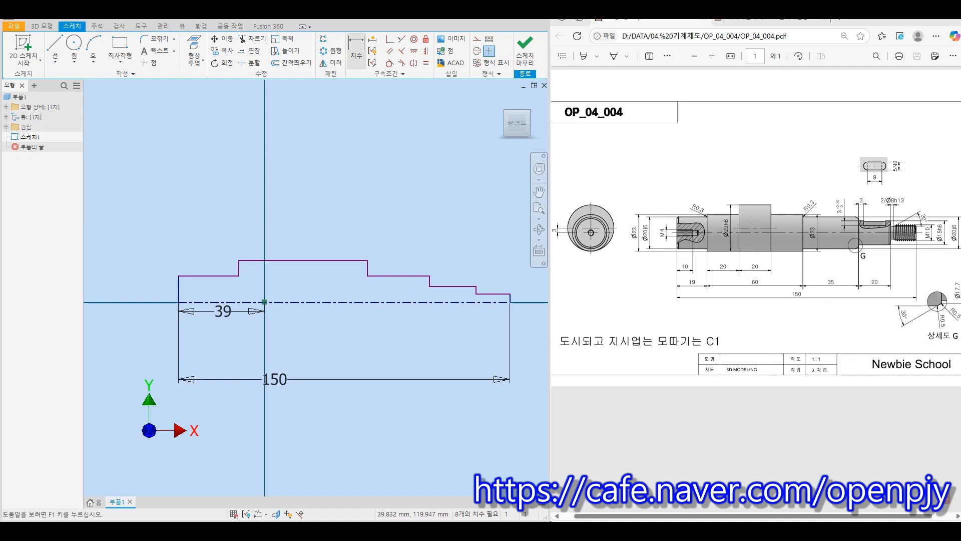
click(204, 303)
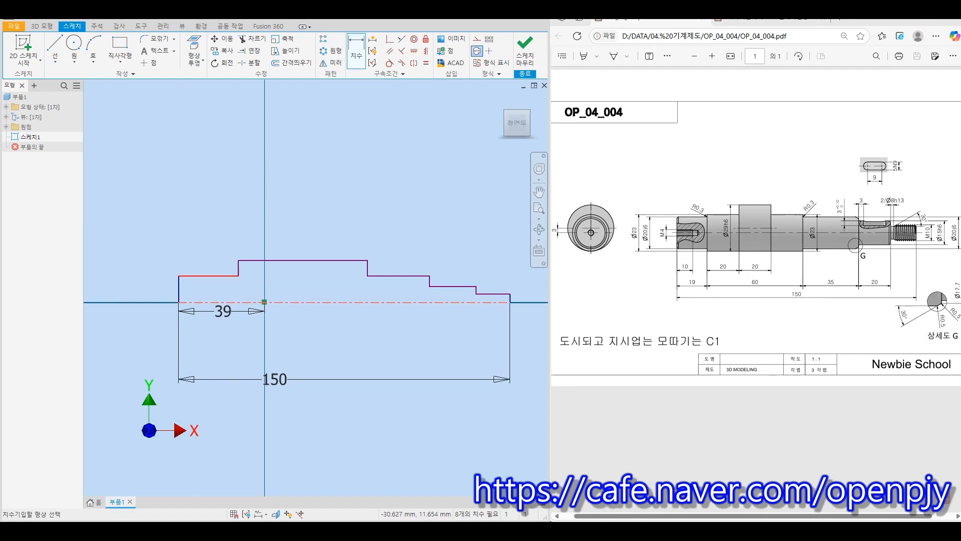
click(195, 275)
click(146, 291)
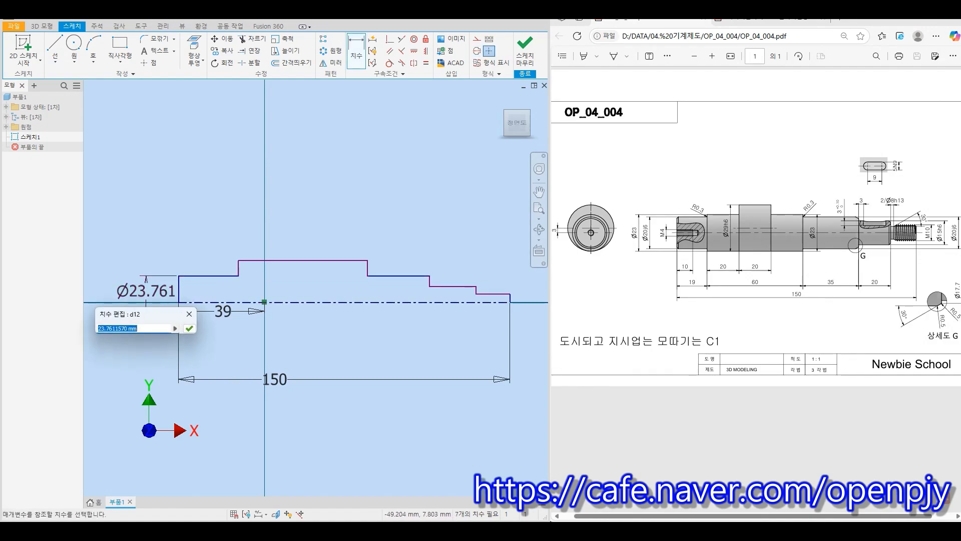
text(20)
key(Return)
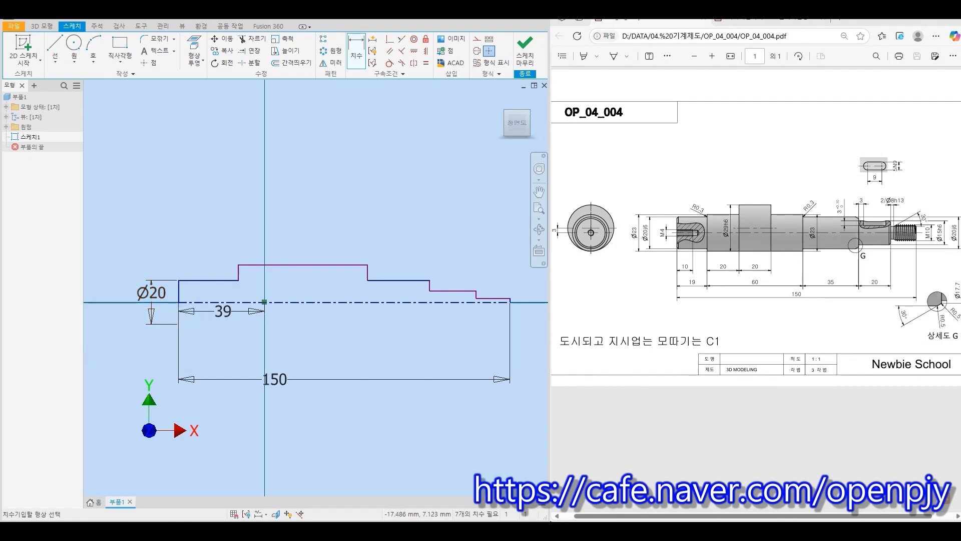
click(234, 280)
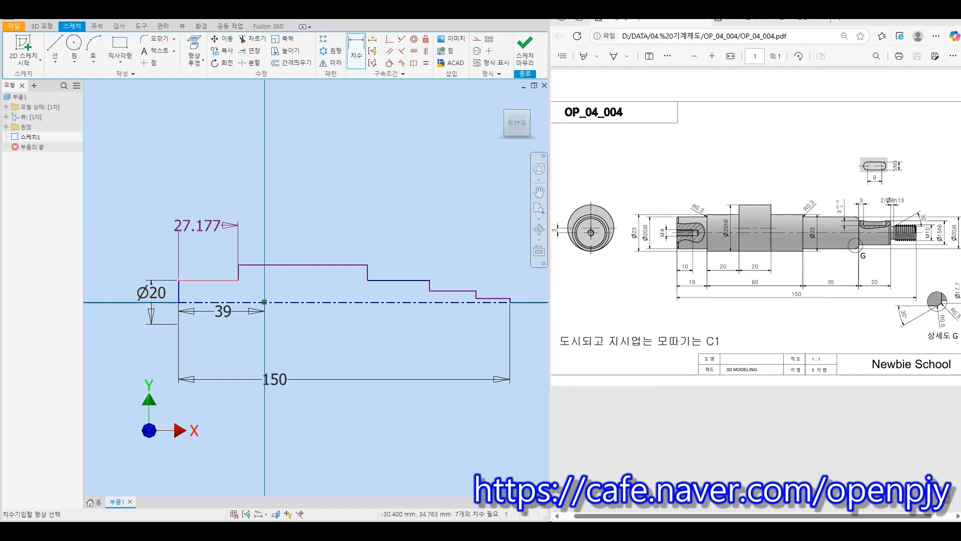
click(199, 224)
text(19)
key(Return)
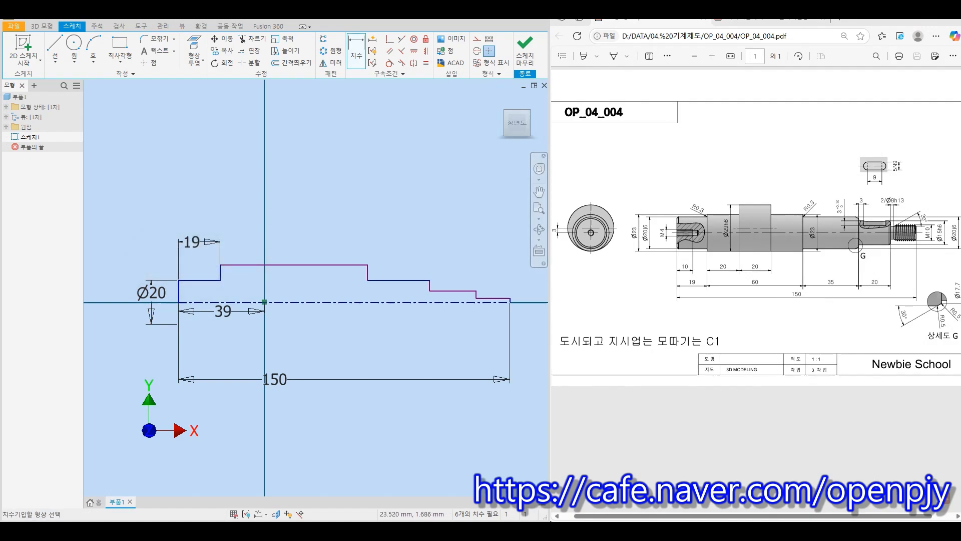
Dimension the profile's second section from the left to a 23 mm diameter about the centerline and a 60 mm length
click(301, 302)
click(294, 265)
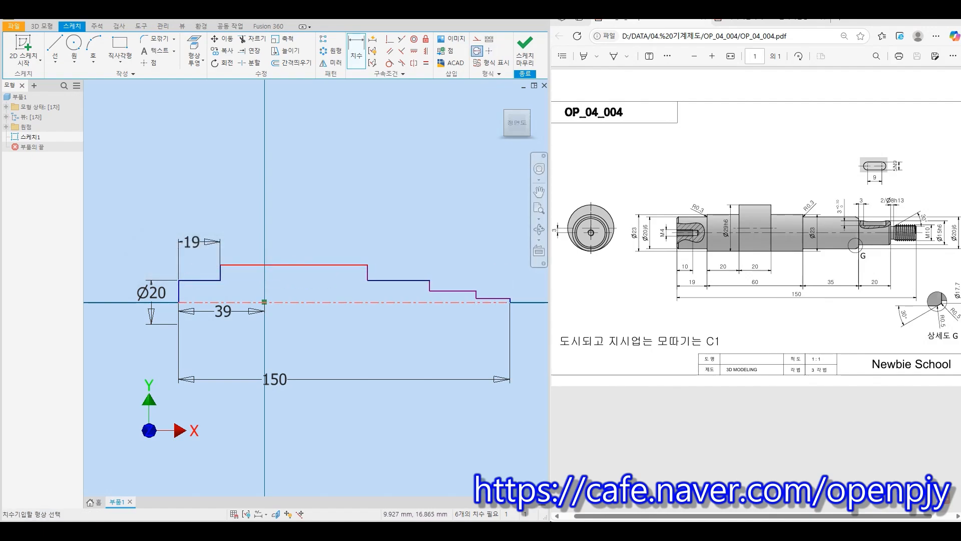
click(217, 293)
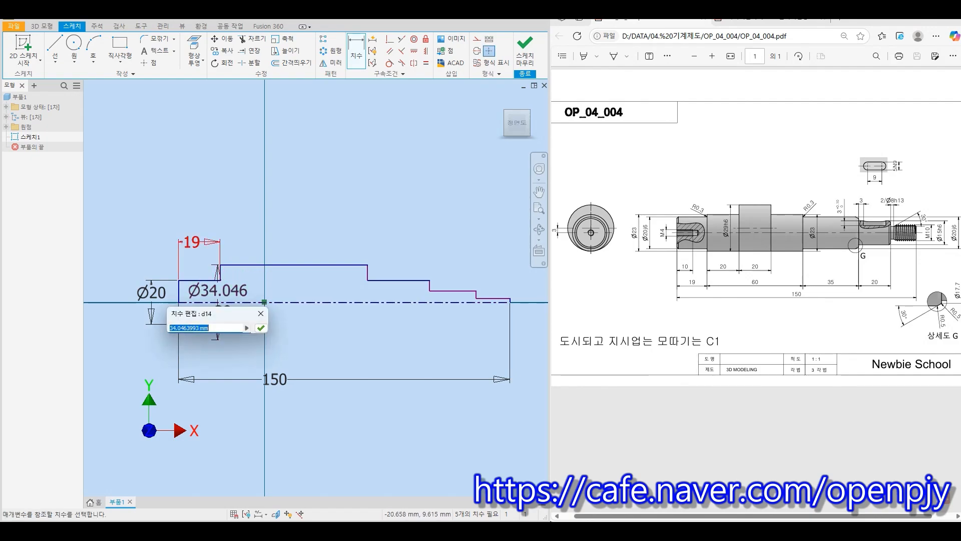
text(23)
key(Return)
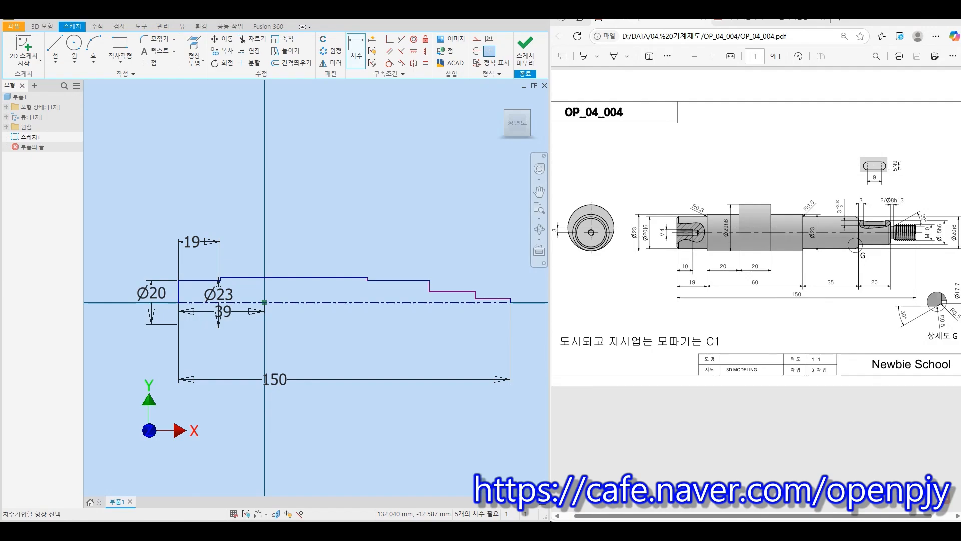
click(301, 277)
click(285, 249)
text(60)
key(Return)
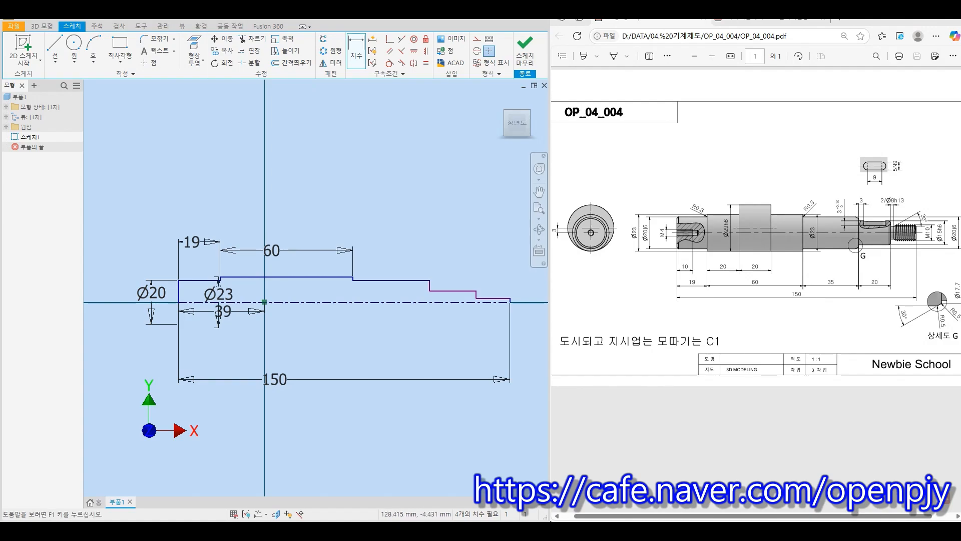
Dimension the profile's third section from the left to a 35 mm length
click(391, 280)
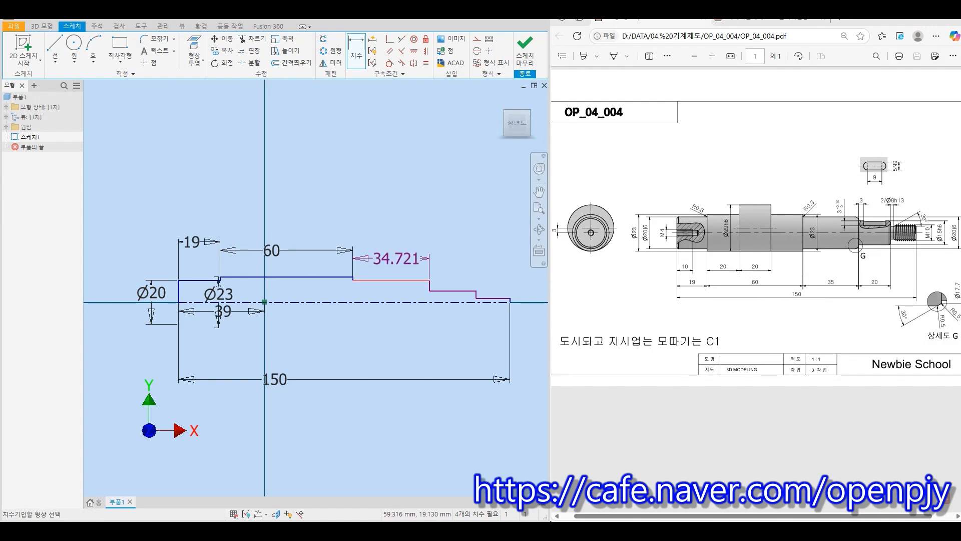
click(399, 255)
text(35)
key(Return)
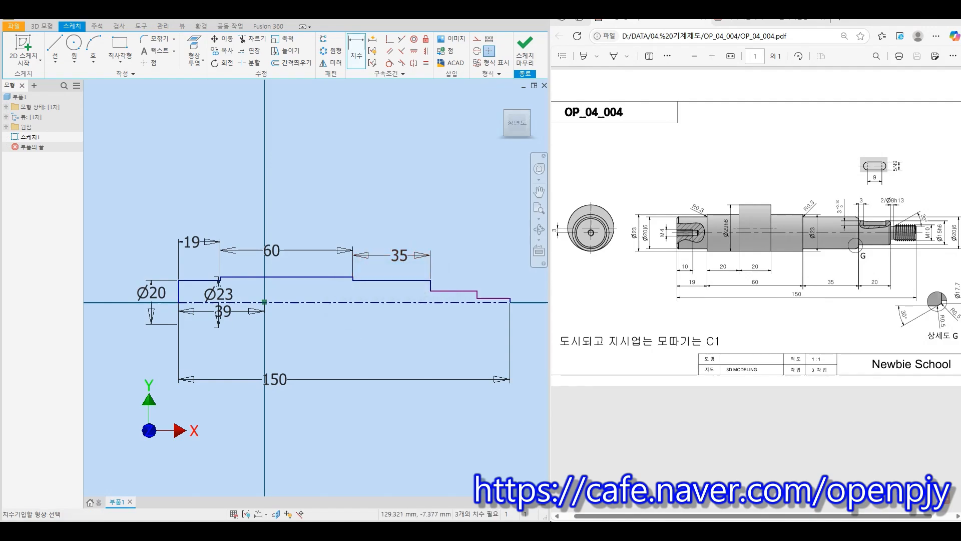
Dimension the profile's fourth section from the left to a 15 mm diameter about the centerline and a 20 mm length
click(344, 302)
click(440, 291)
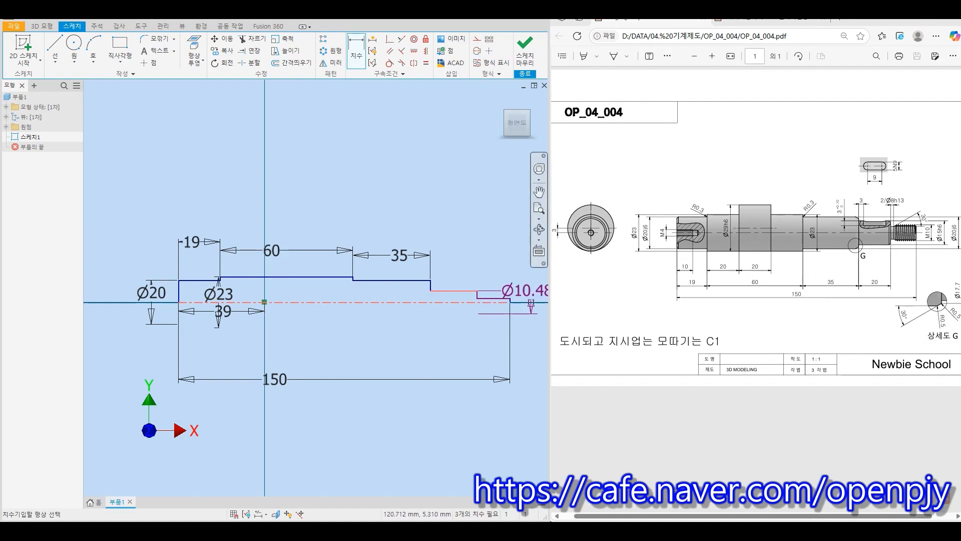
click(529, 303)
text(15)
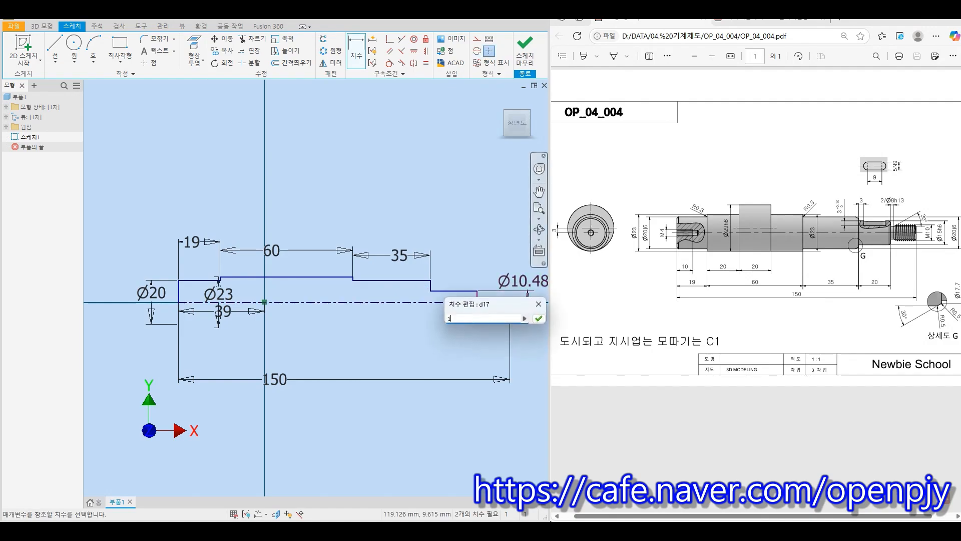
key(Return)
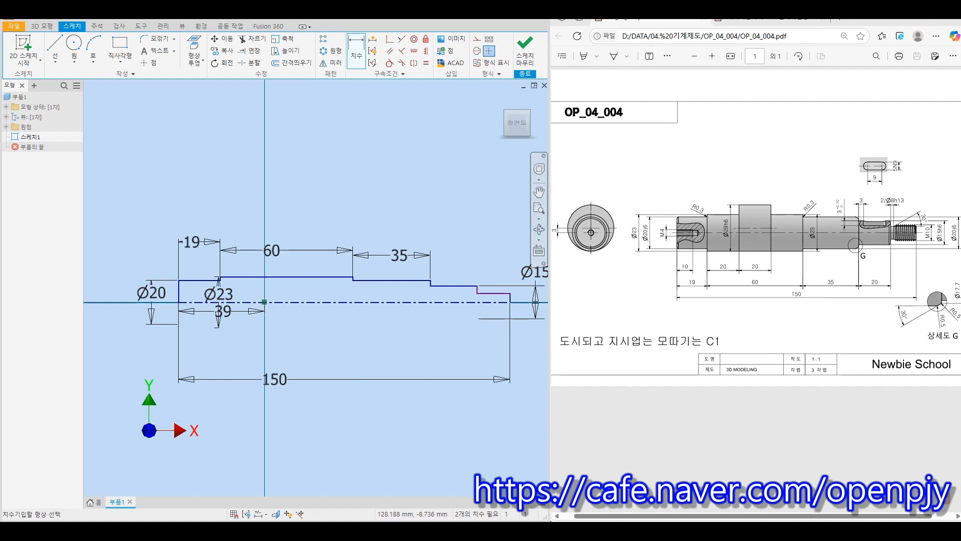
scroll(470, 314, up, 3)
click(439, 259)
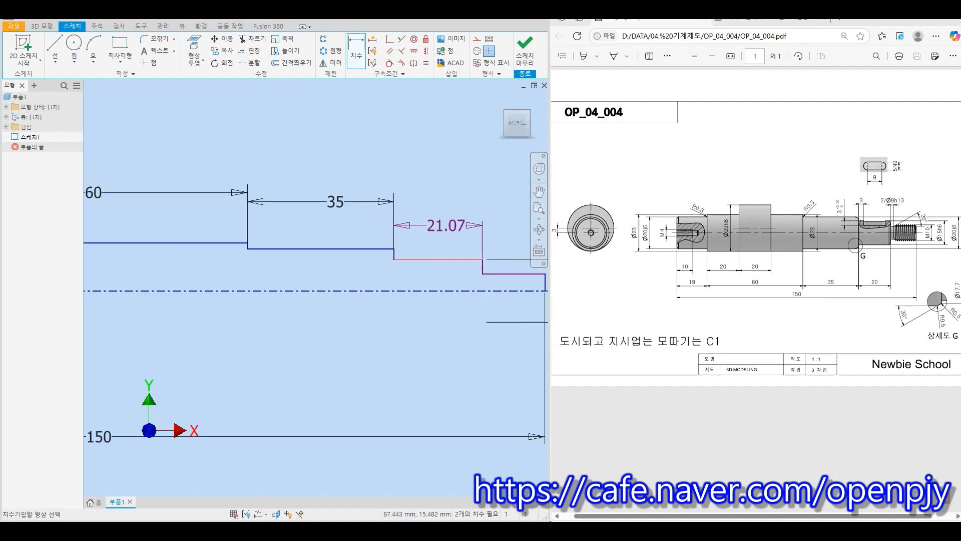
click(440, 203)
text(20)
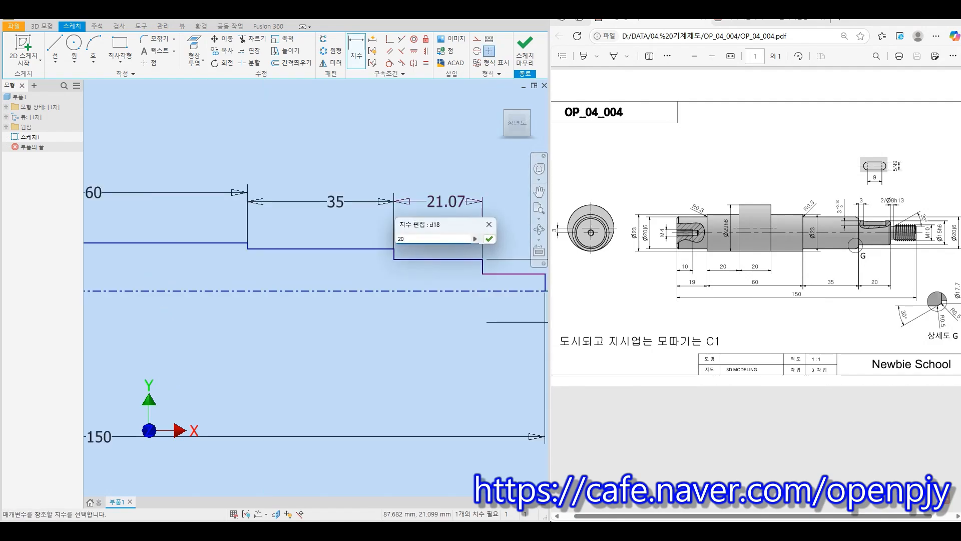
key(Return)
Dimension the profile's last section at the right end to a 10 mm diameter about the centerline
middle_drag(450, 300, 308, 281)
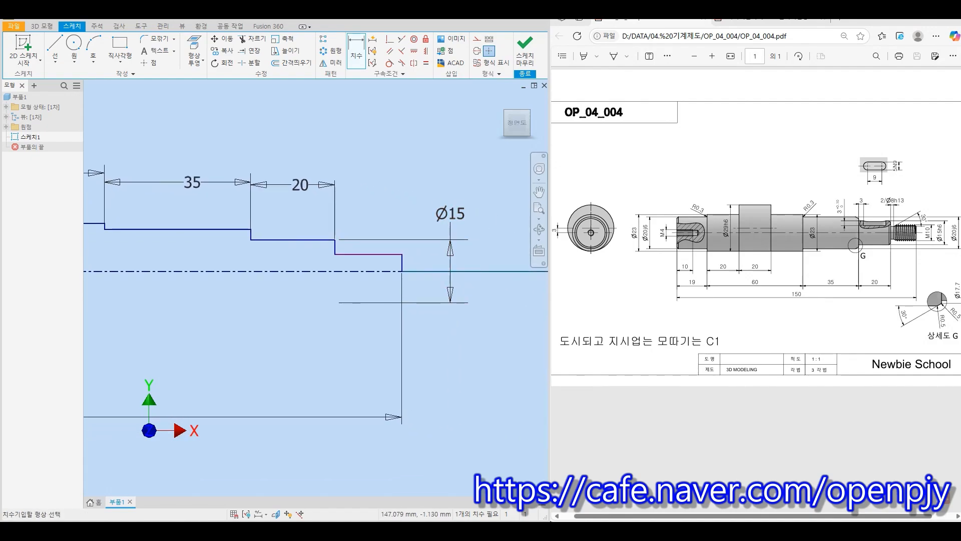
click(385, 272)
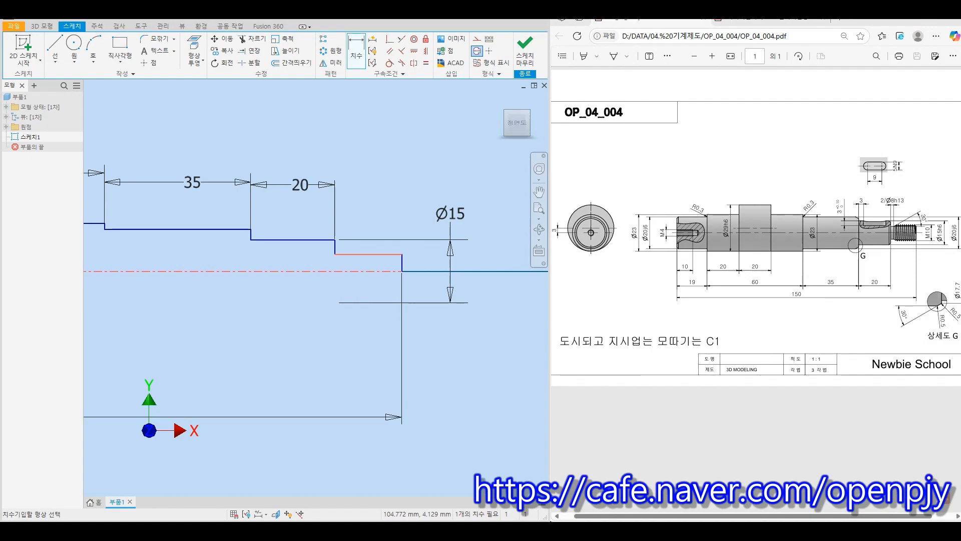
click(391, 255)
click(428, 269)
text(10)
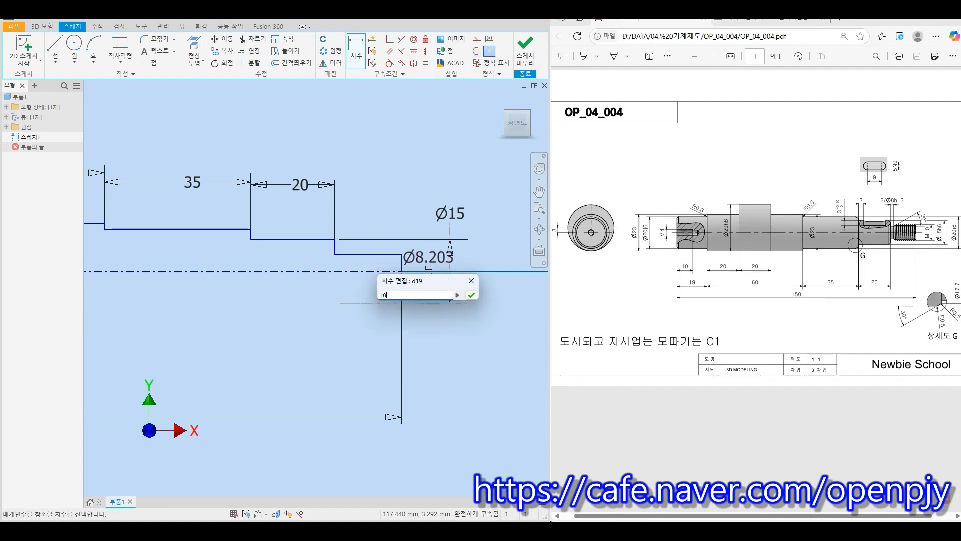
key(Return)
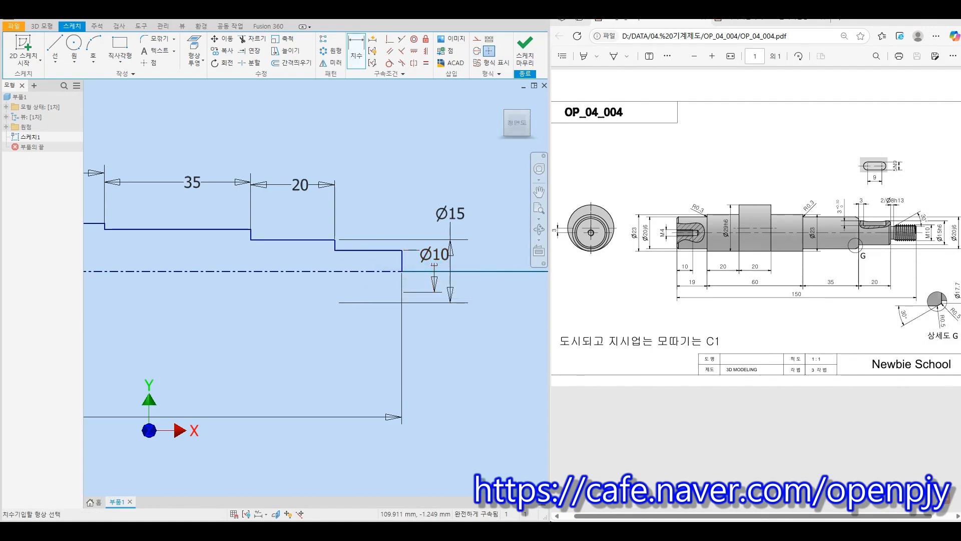
scroll(396, 278, down, 3)
mouse_move(308, 307)
middle_down()
mouse_move(439, 315)
mouse_move(376, 314)
middle_up()
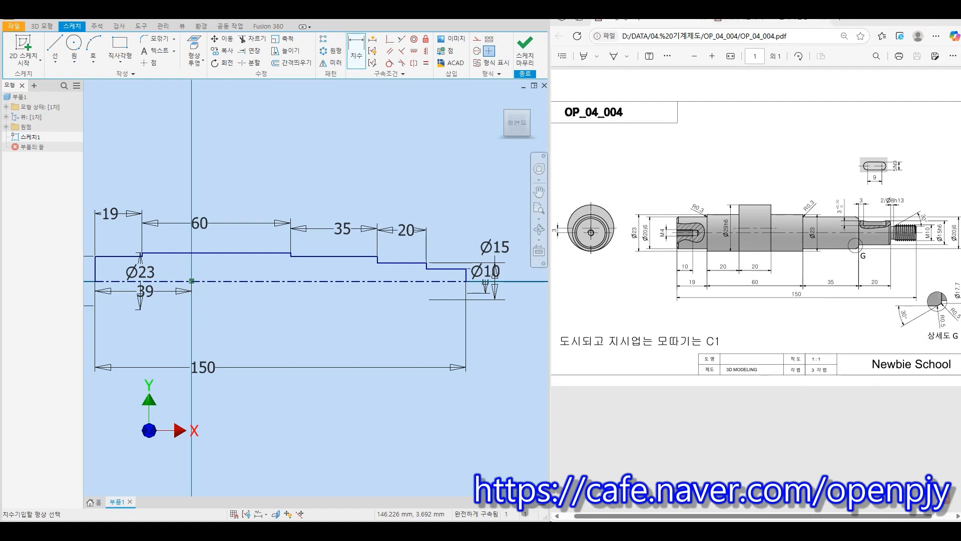
Switch to the KS machine drafting standards PDF and go to page 8 to examine the thread undercut table
click(773, 22)
text(8)
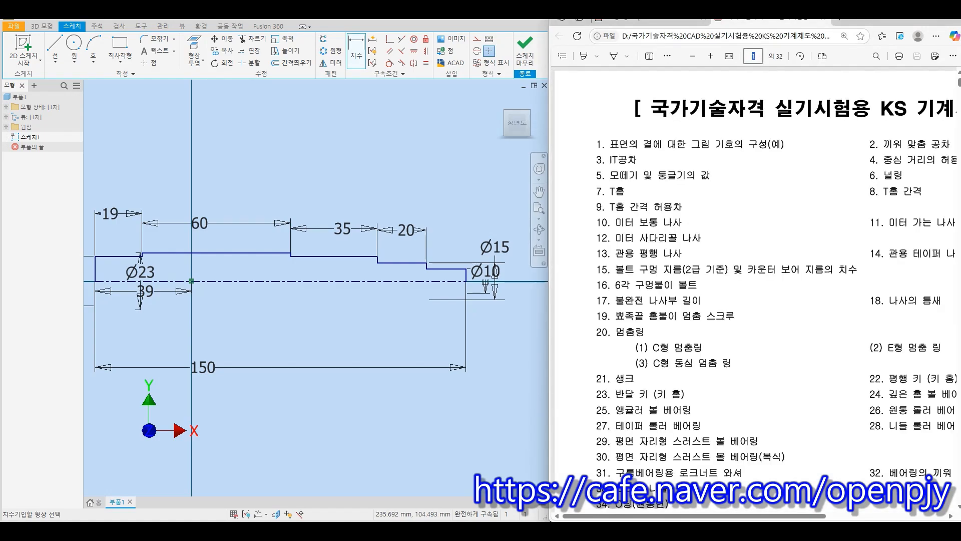
key(Return)
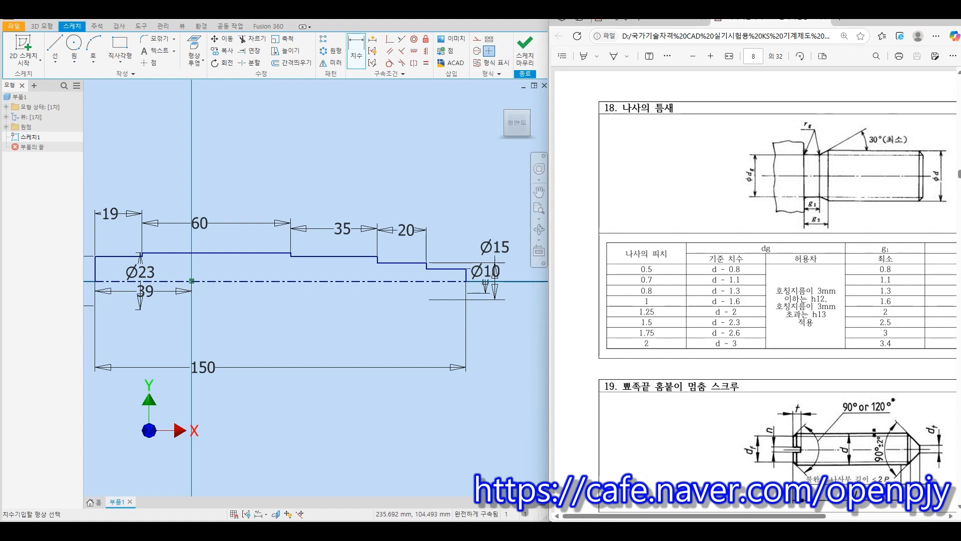
Sketch a thread undercut at the last section's shoulder, floor about 2.9 mm long and 1.7 mm deep with a sloped exit, and trim the overlapping lines
scroll(482, 284, down, 5)
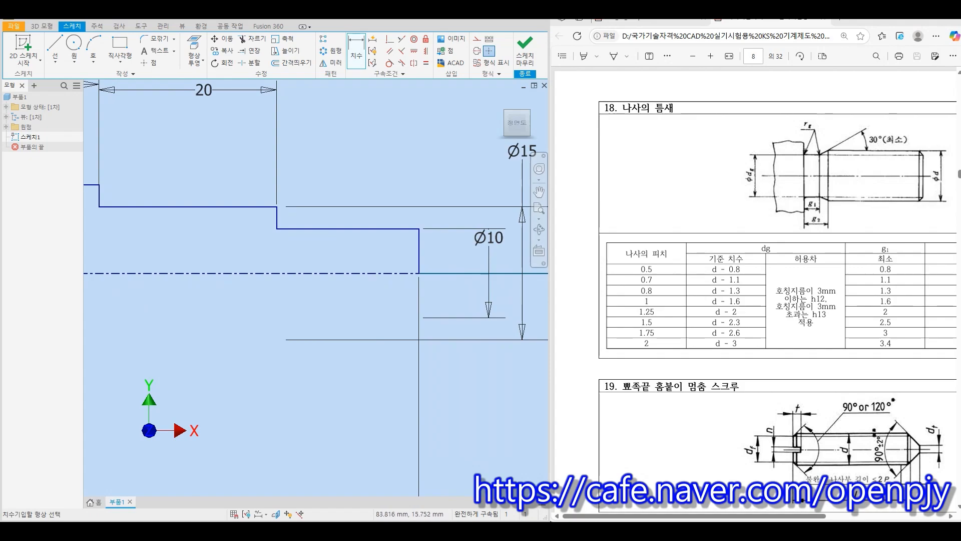
key(l)
scroll(275, 240, down, 3)
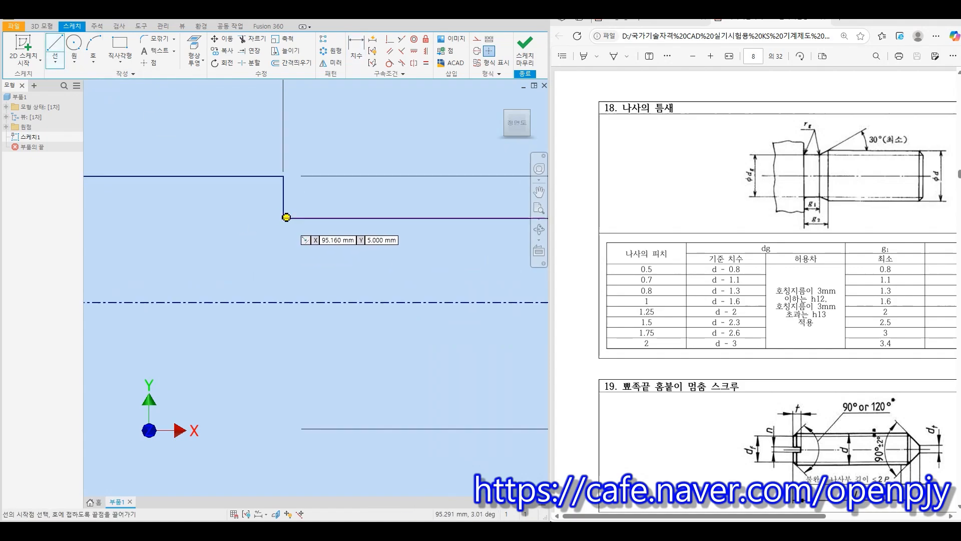
click(284, 218)
click(284, 244)
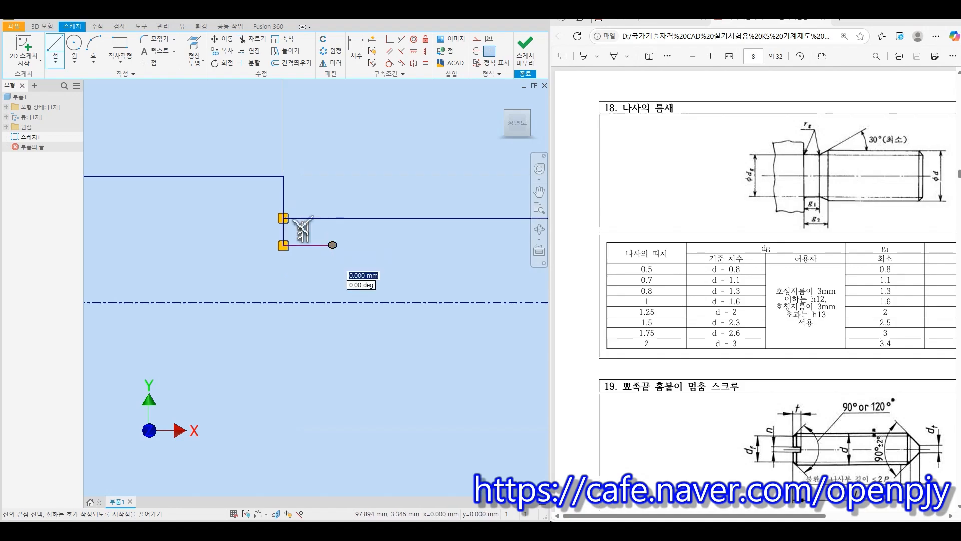
click(333, 245)
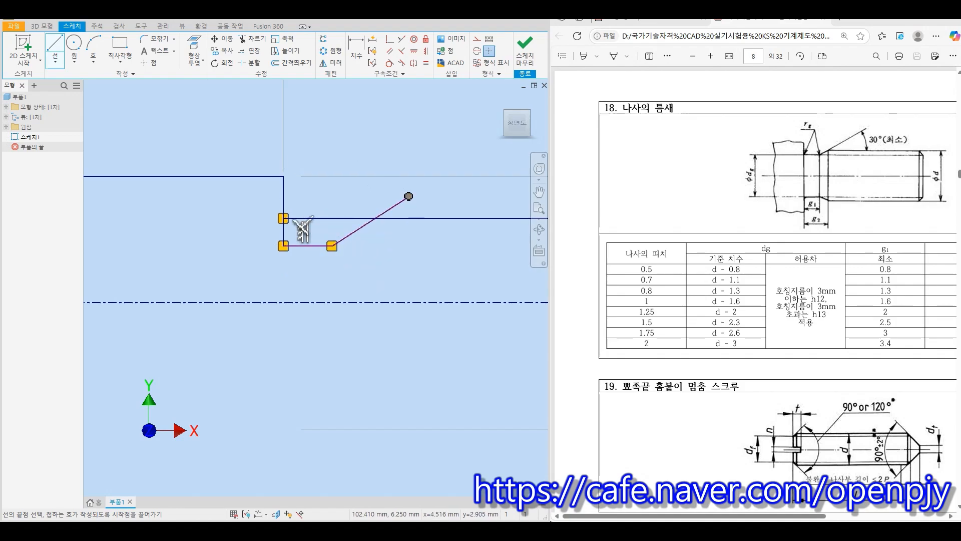
click(409, 195)
key(Escape)
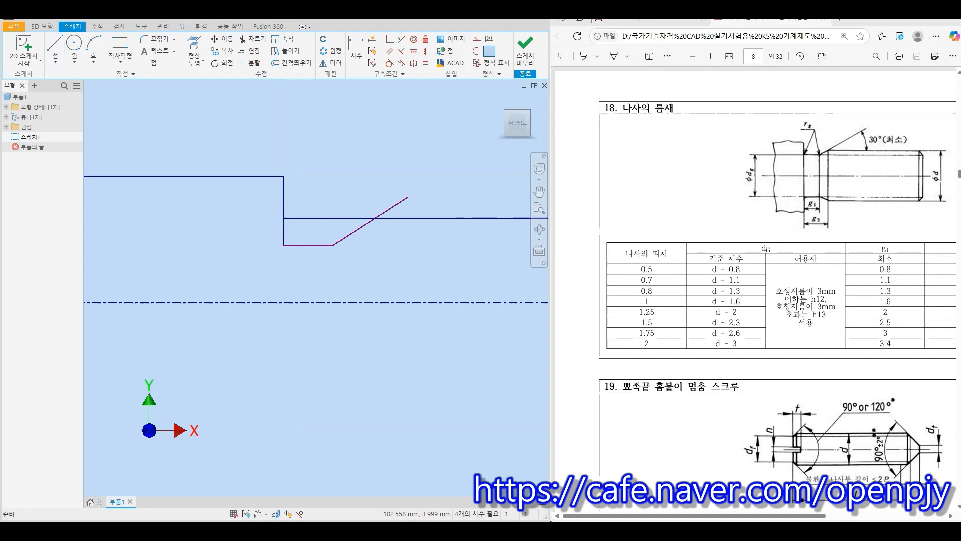
click(252, 38)
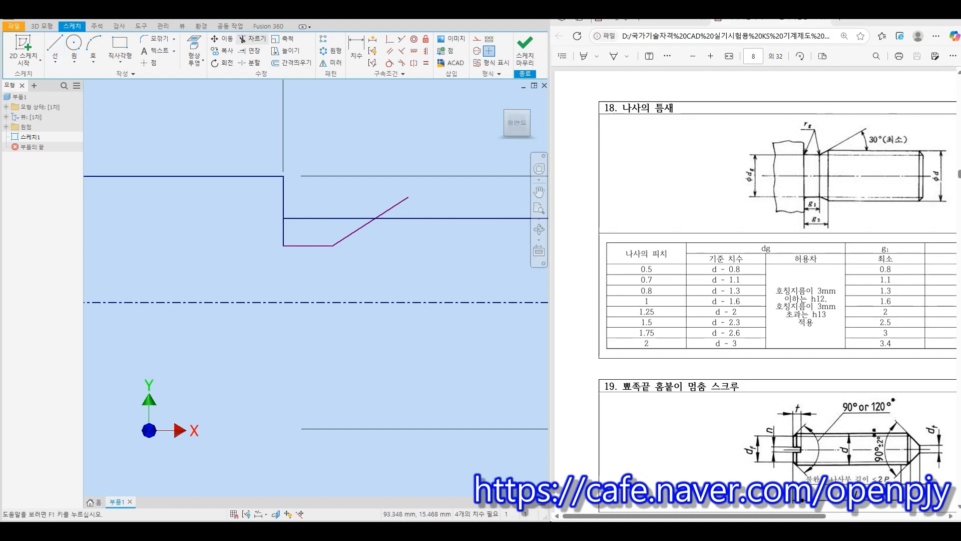
click(391, 208)
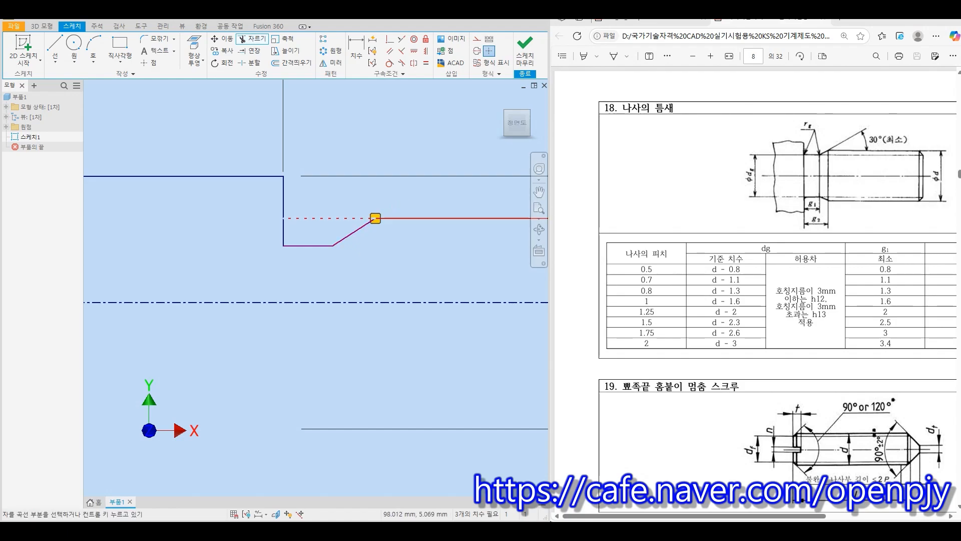
Dimension the undercut's floor to a 2 mm width and an 8 mm diameter about the centerline
key(d)
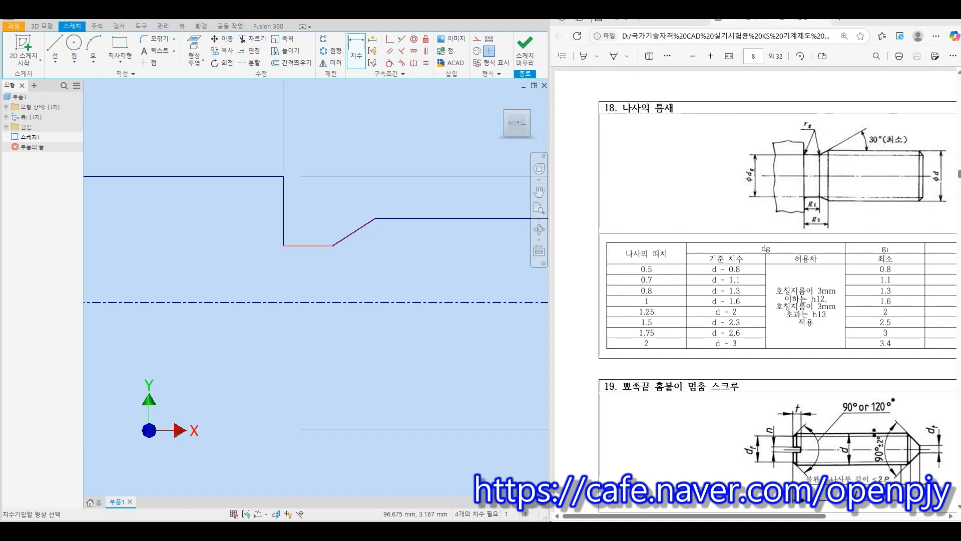
click(308, 245)
click(308, 267)
text(2.8935540)
key(Return)
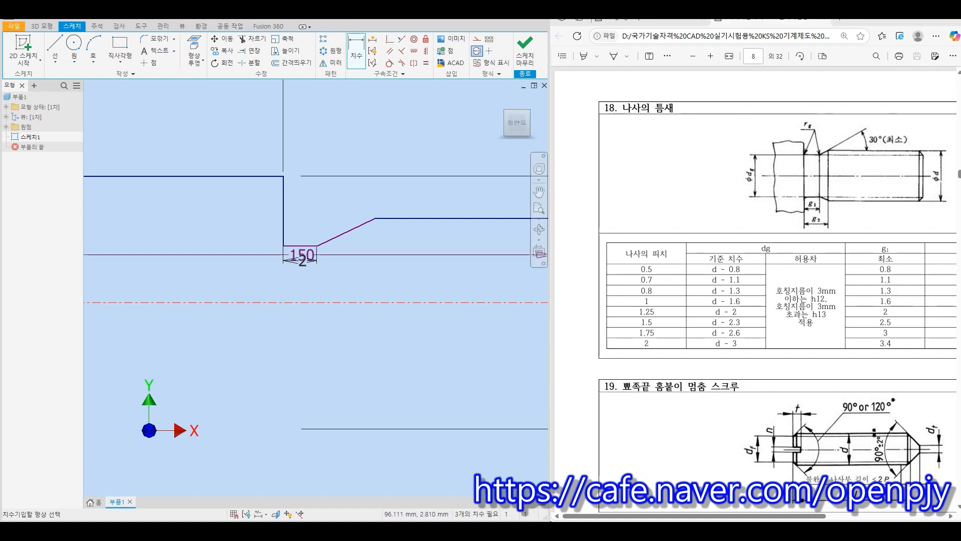
click(301, 246)
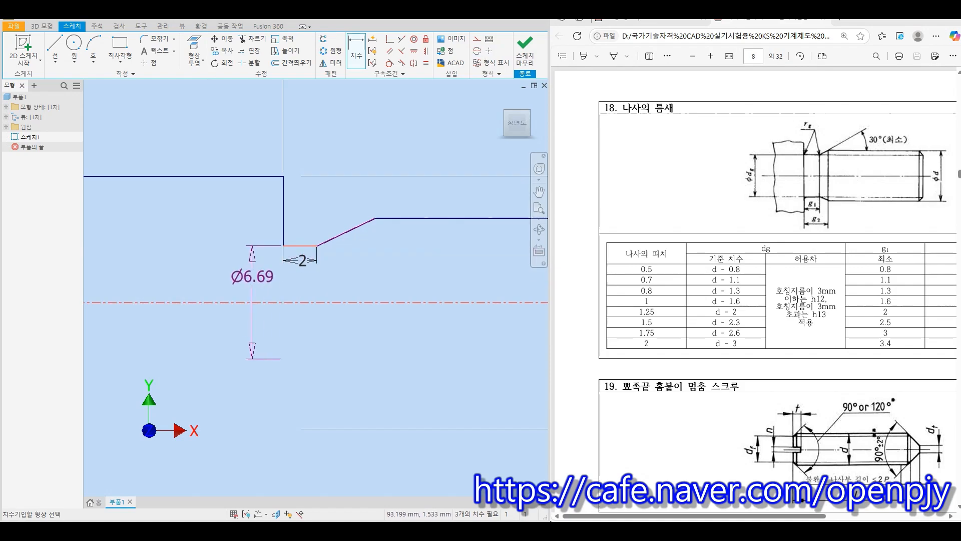
click(239, 279)
text(8)
key(Return)
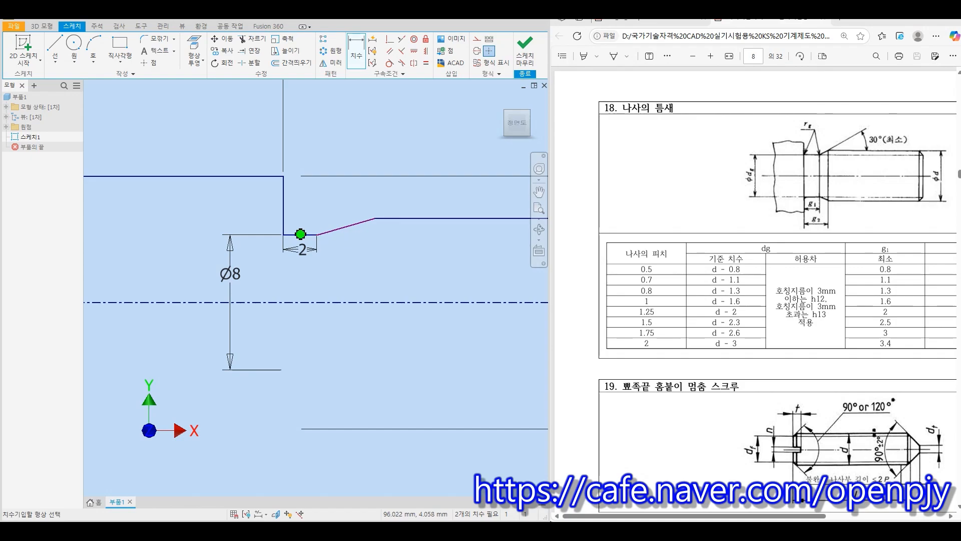
Dimension the angle between the undercut's floor and its sloped exit line to 30 degrees
click(301, 235)
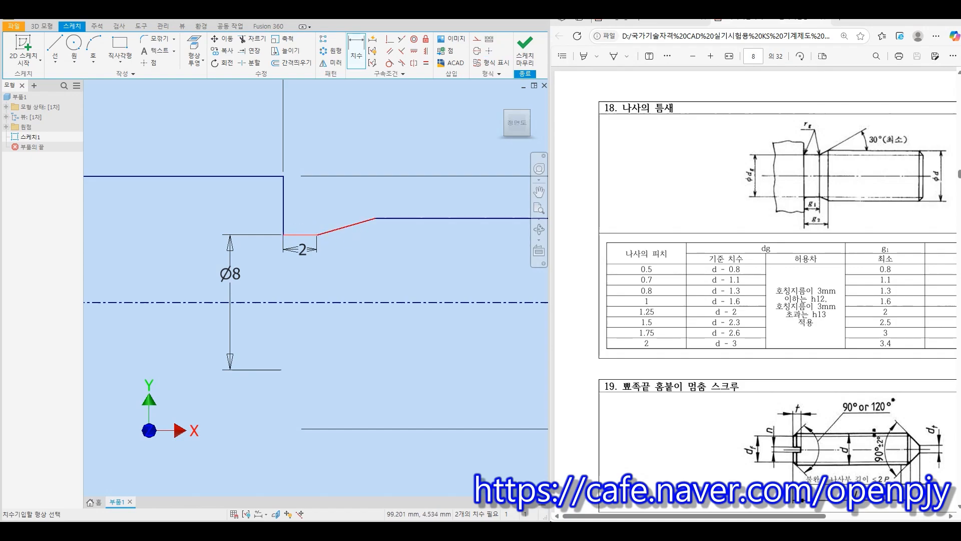
click(351, 225)
scroll(438, 216, up, 2)
middle_drag(468, 220, 358, 256)
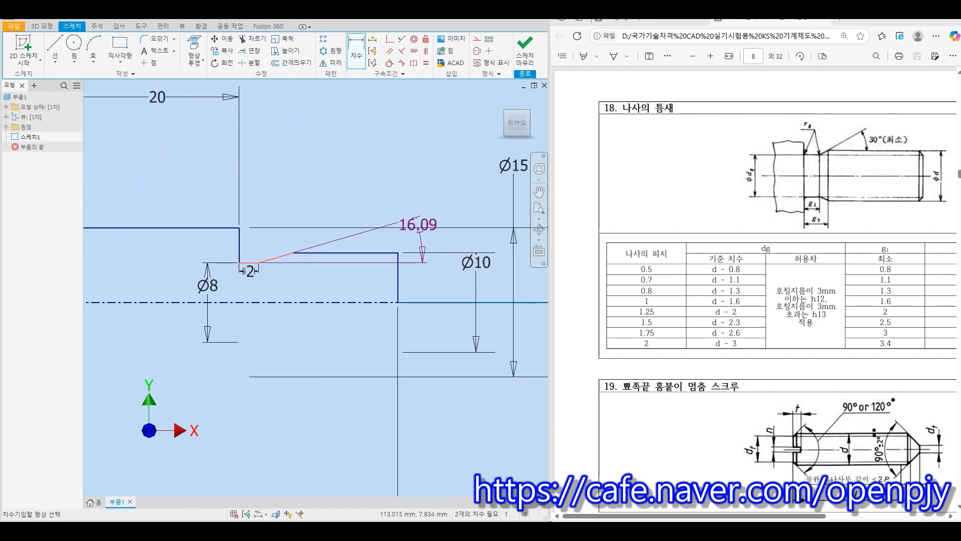
click(415, 237)
text(30)
key(Return)
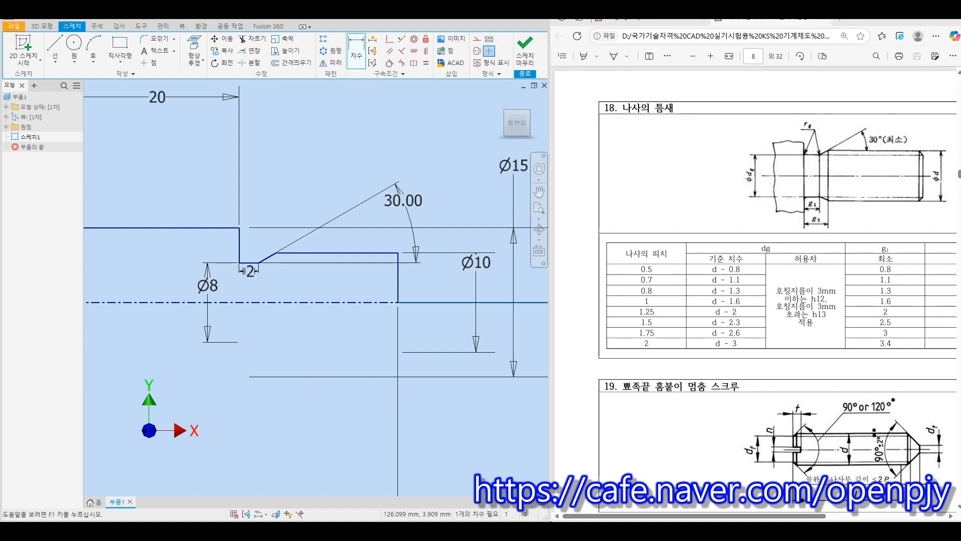
Finish the sketch and revolve the stepped profile a full 360 degrees about the centerline into a solid
scroll(345, 262, down, 8)
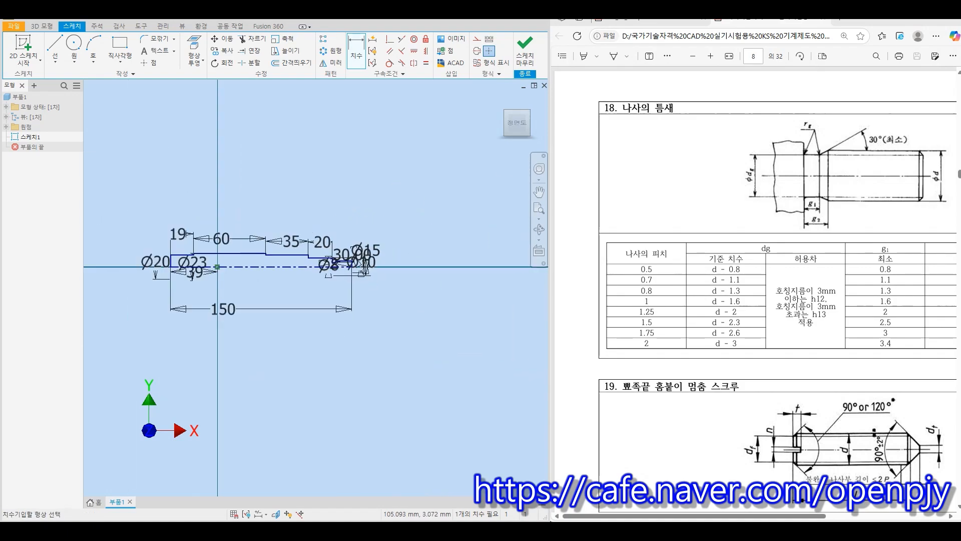
click(523, 50)
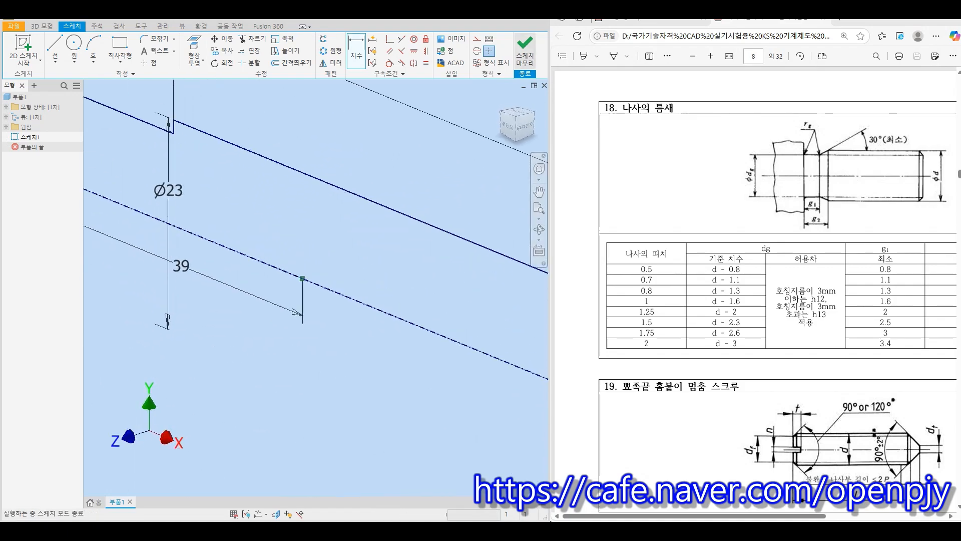
scroll(379, 144, down, 8)
click(73, 46)
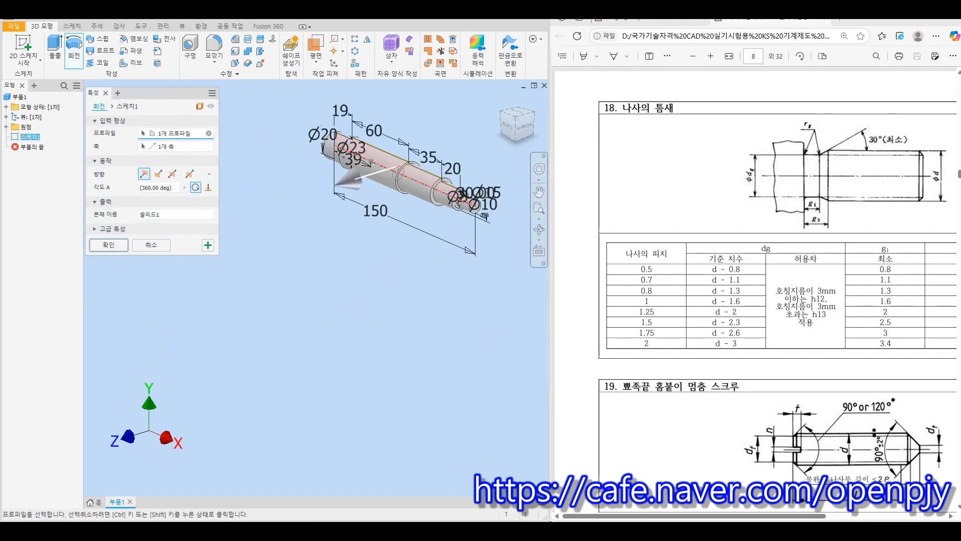
key(Return)
shift+middle_drag(440, 200, 405, 178)
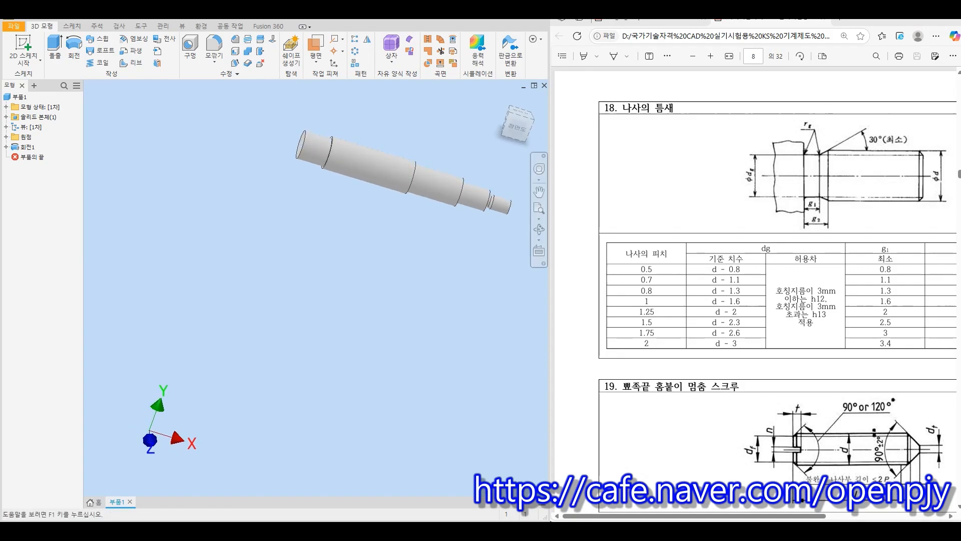
Bring back the OP_04_004 drawing and start a new sketch on the shaft's YZ origin plane
click(650, 21)
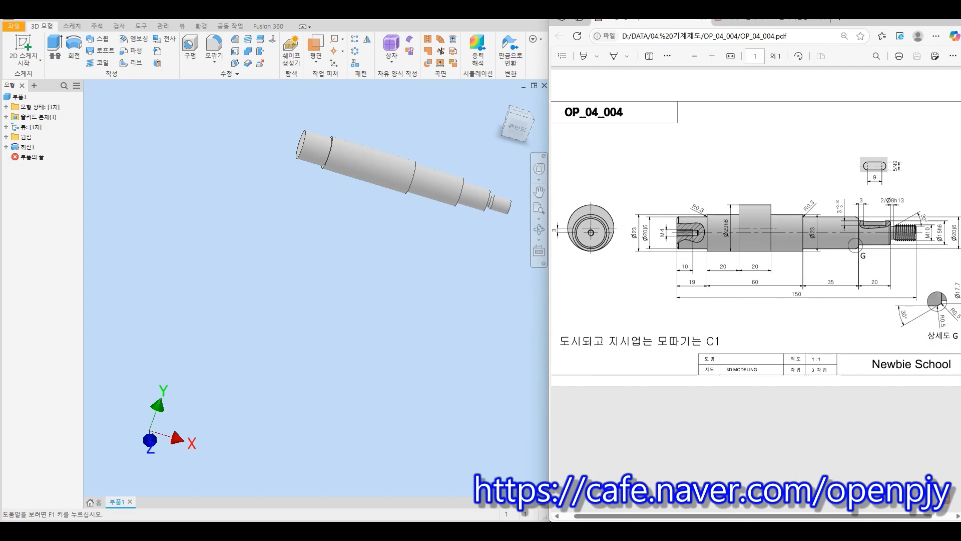
click(516, 127)
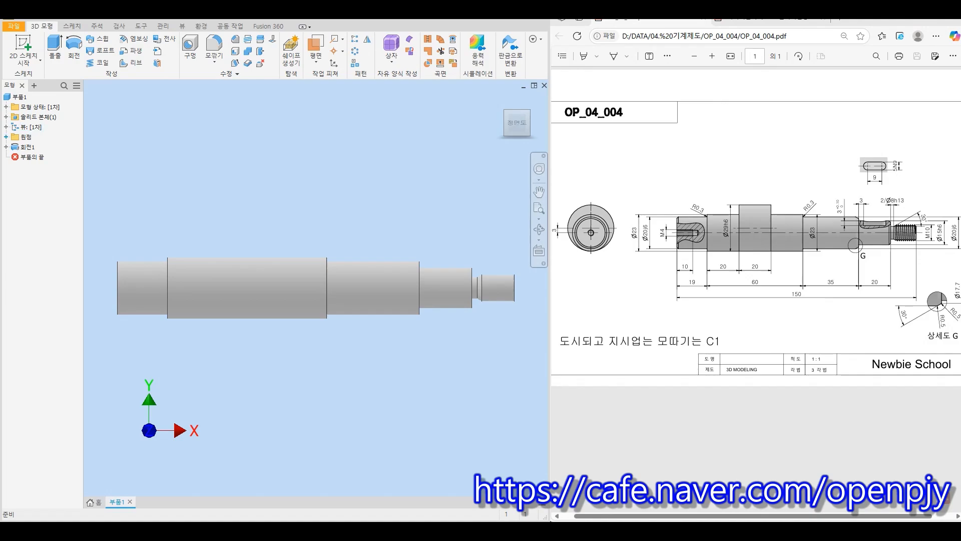
click(6, 137)
click(37, 147)
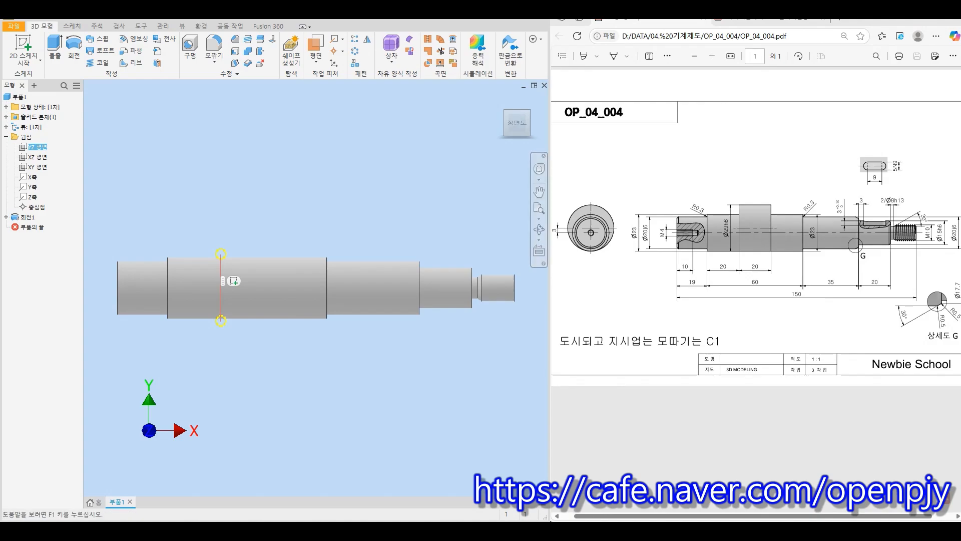
shift+middle_drag(316, 281, 331, 272)
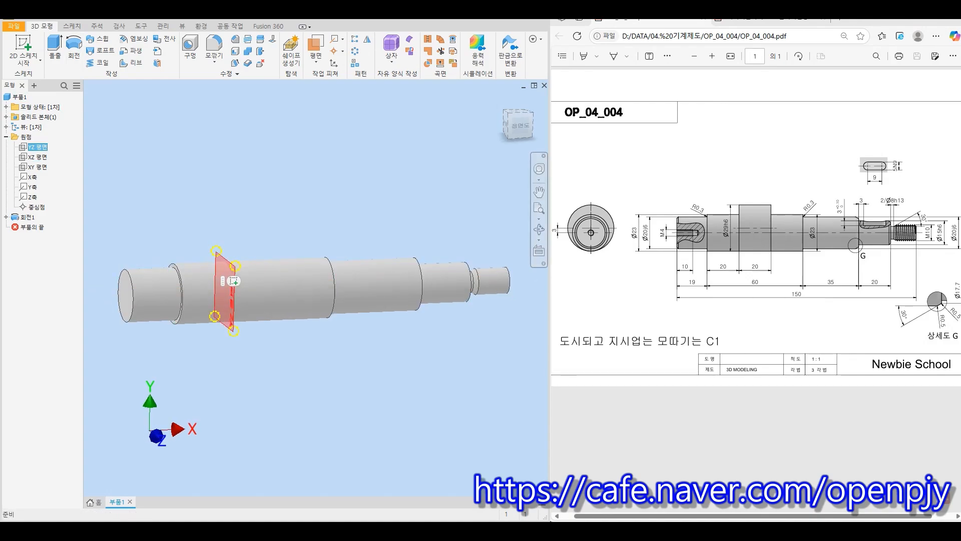
right_click(37, 146)
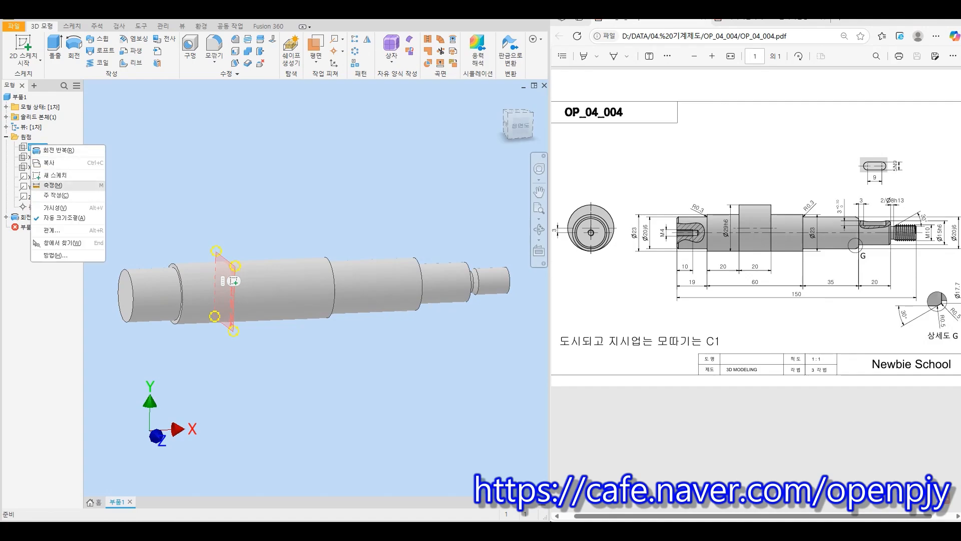
click(55, 175)
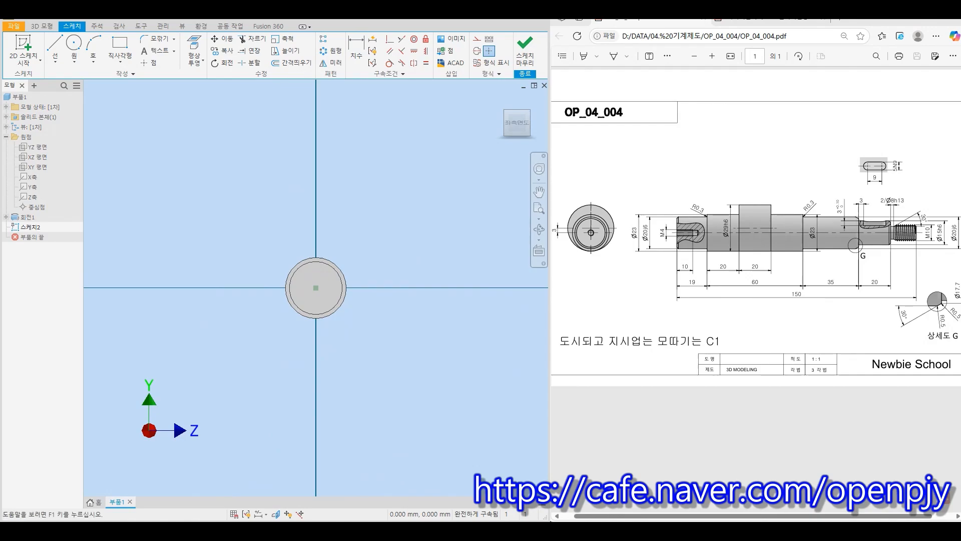
click(529, 104)
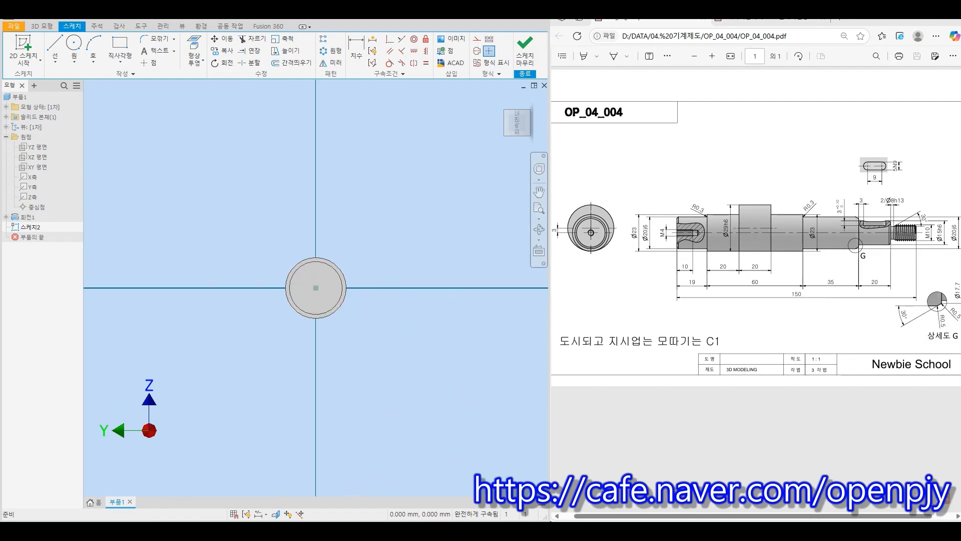
Sketch a circle over 75 mm in diameter around the shaft's section and move its centre to just above the origin
click(73, 44)
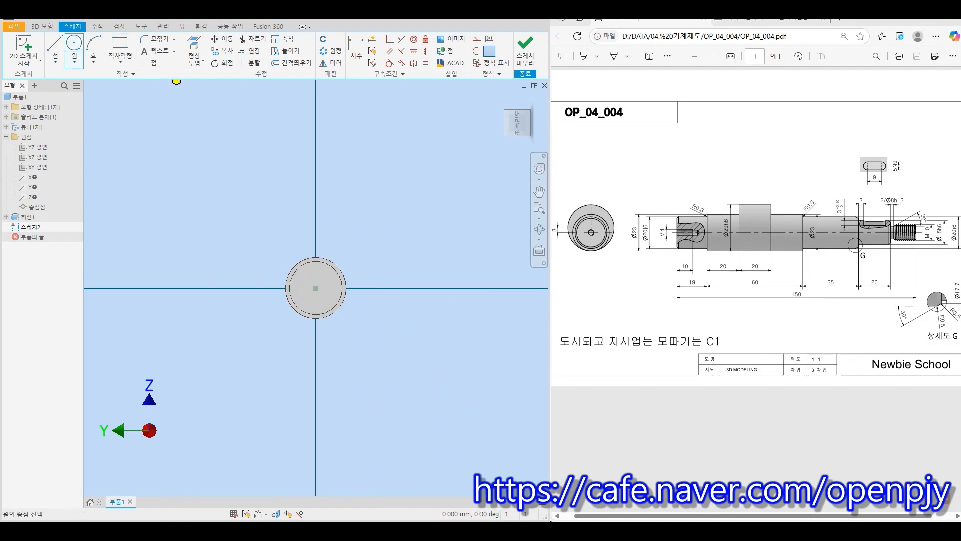
click(316, 288)
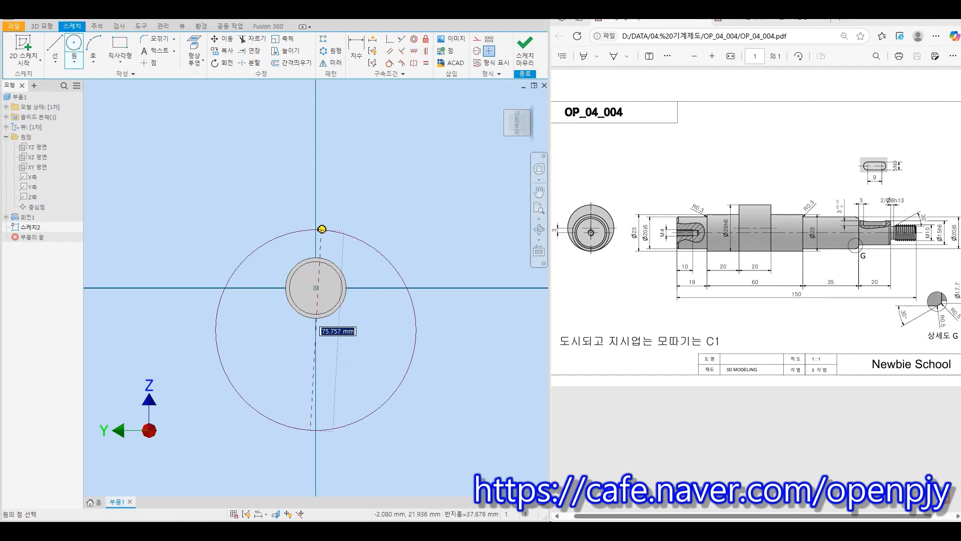
click(327, 225)
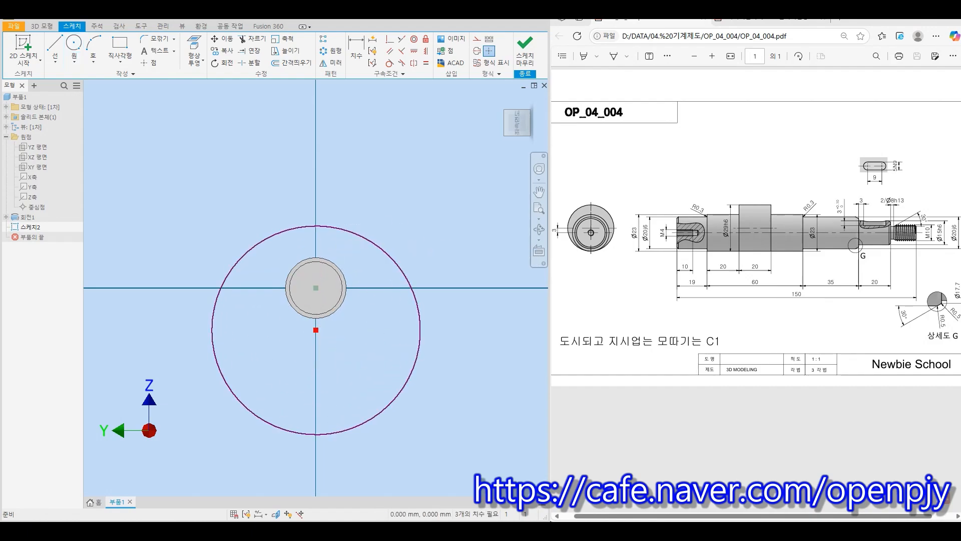
drag(315, 330, 315, 271)
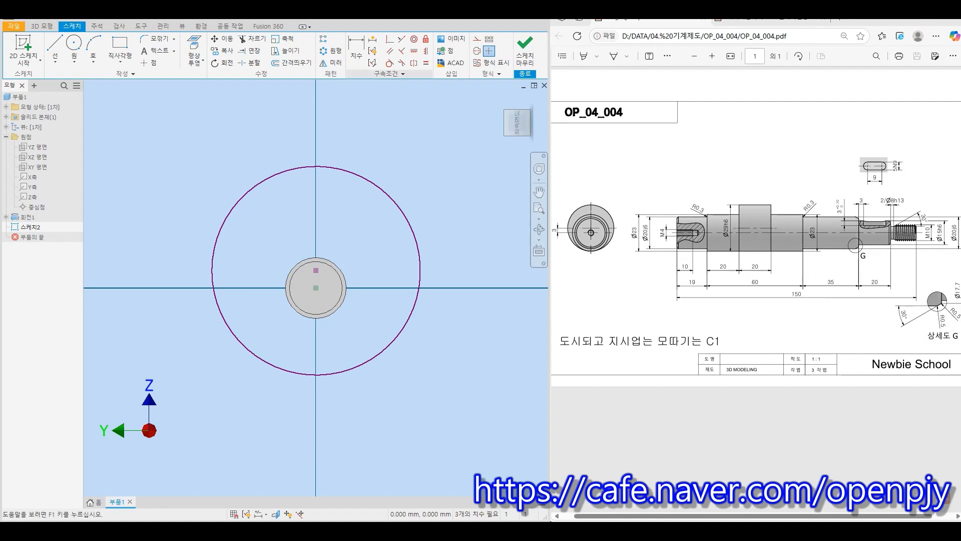
Make the circle tangent to the shaft section's outer outline and align its centre vertically with the origin
click(389, 63)
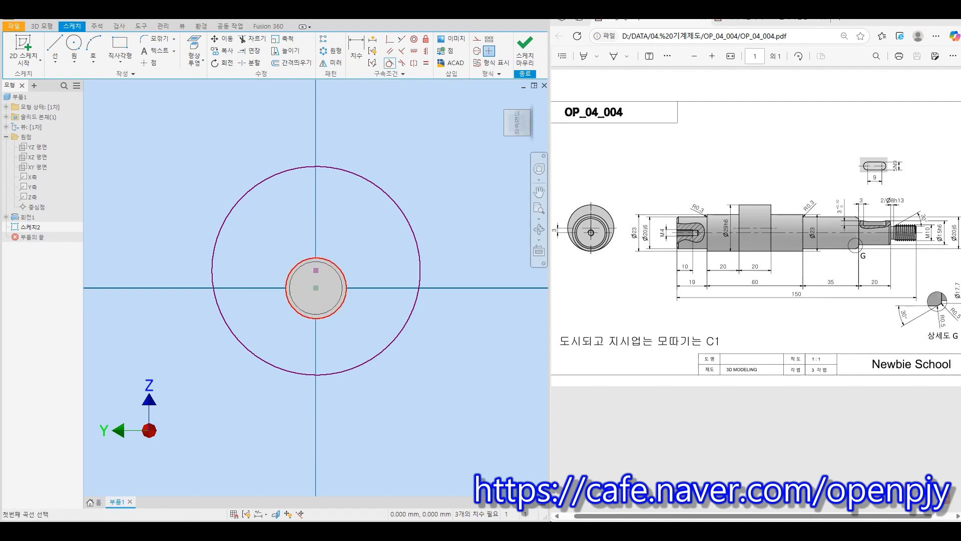
click(315, 318)
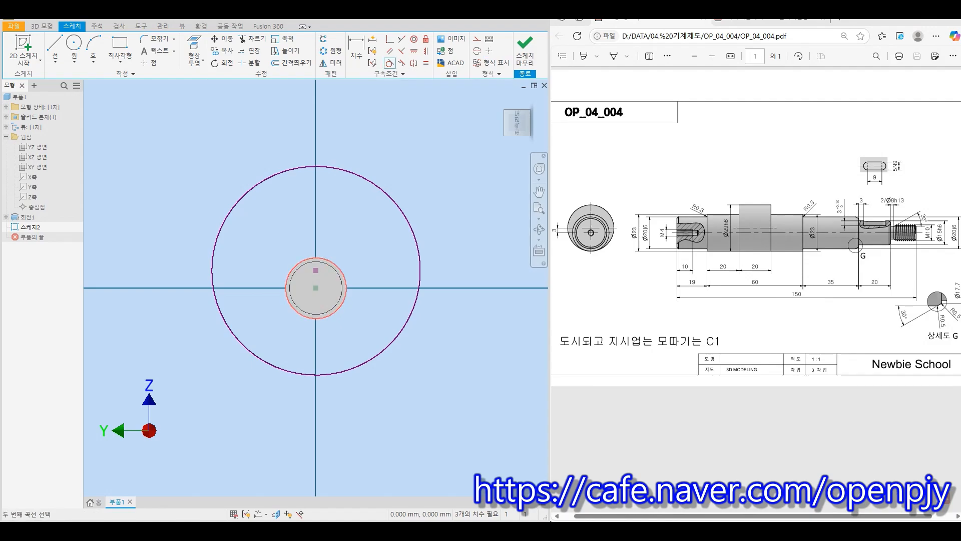
click(252, 352)
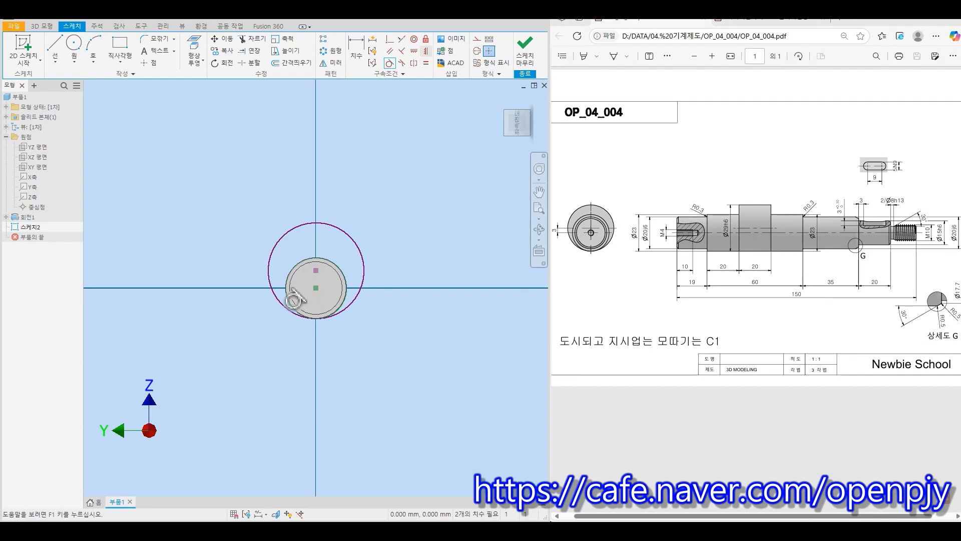
click(425, 51)
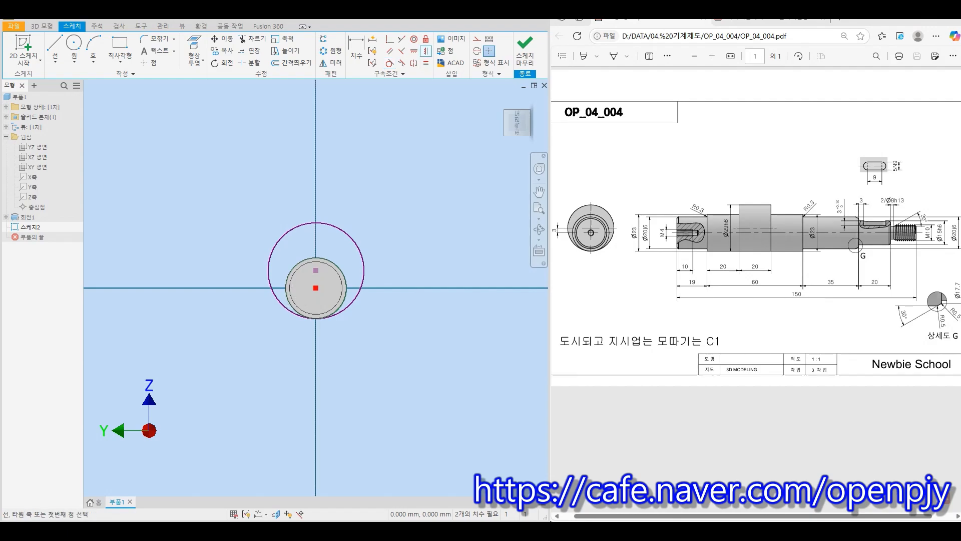
click(316, 288)
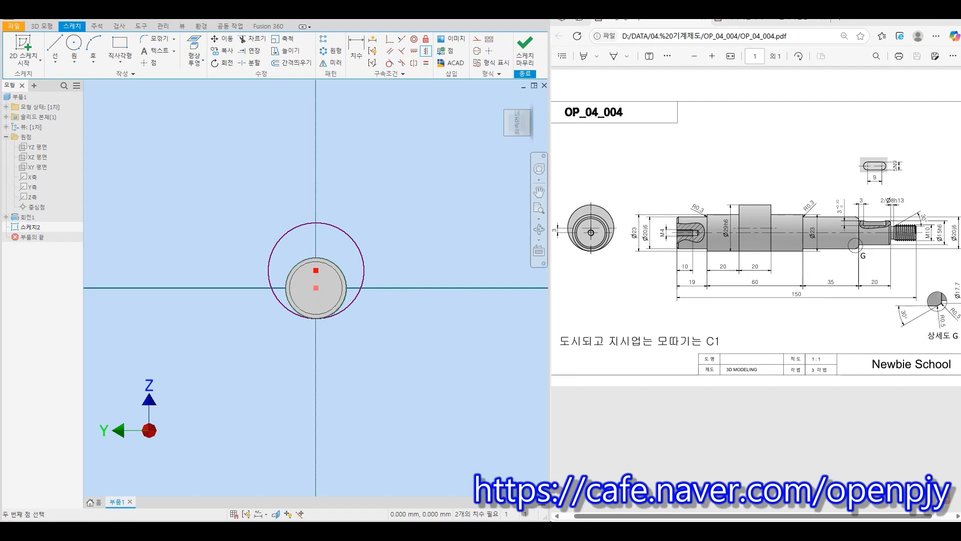
click(316, 270)
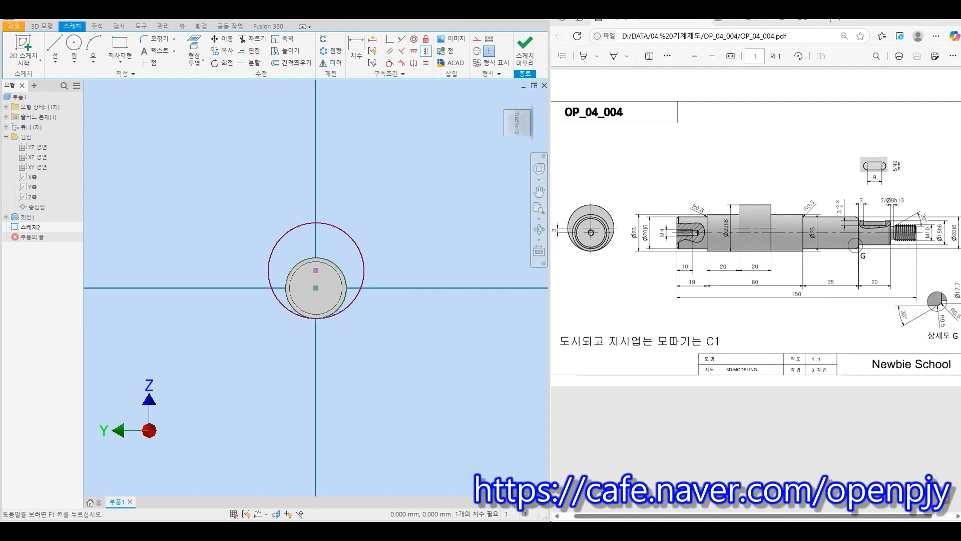
Dimension the eccentric circle's diameter to 29 mm and finish the sketch
key(d)
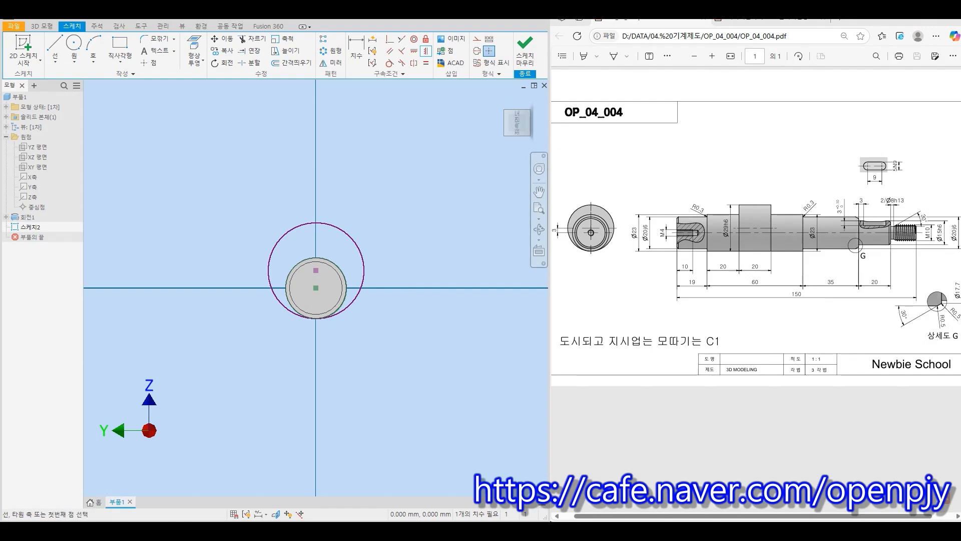
click(350, 236)
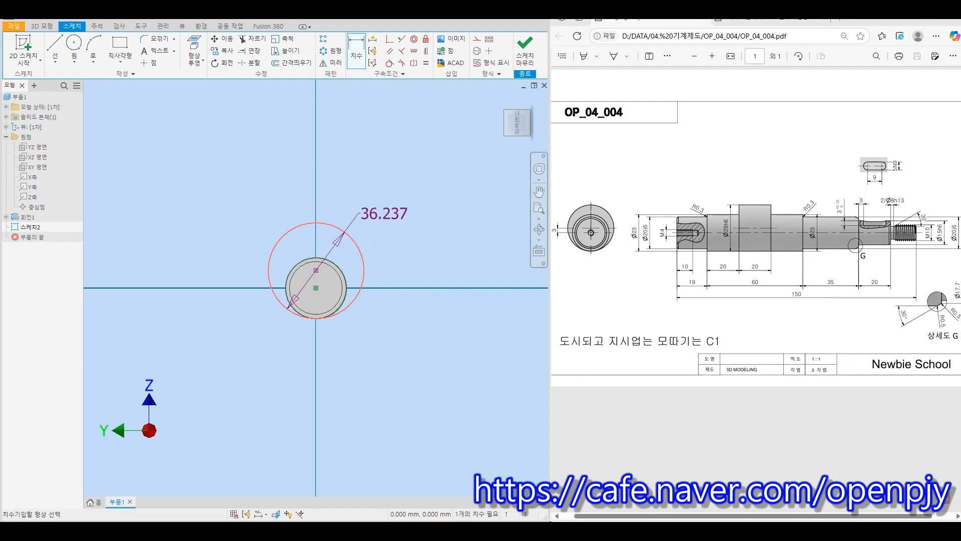
click(383, 212)
text(29)
key(Return)
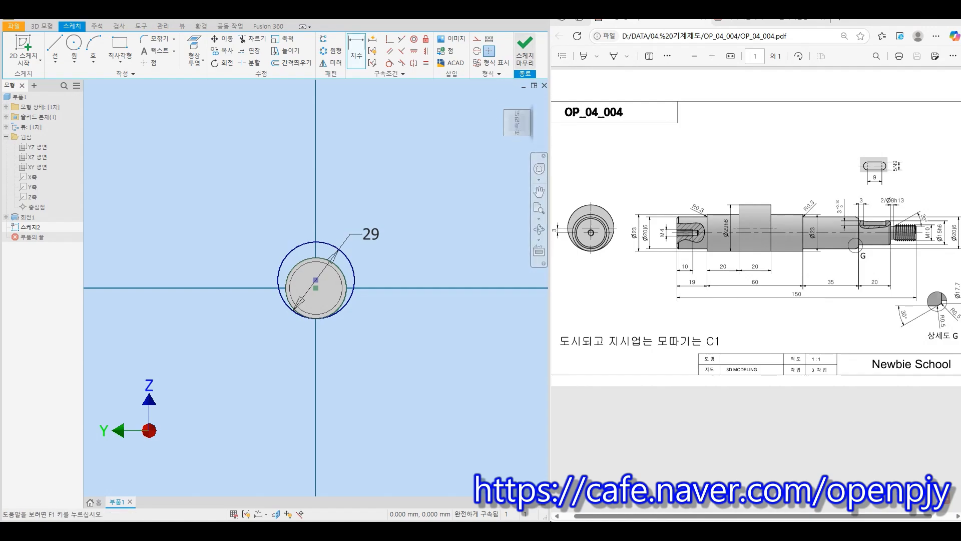
click(525, 50)
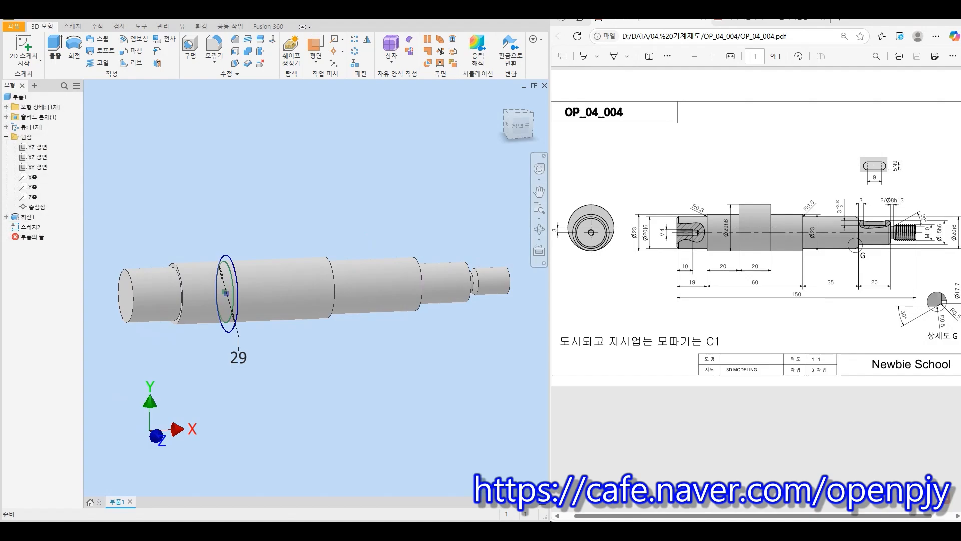
Extrude the whole 29 mm eccentric circle 20 mm toward the shaft's thinner end, joined to the shaft
click(55, 47)
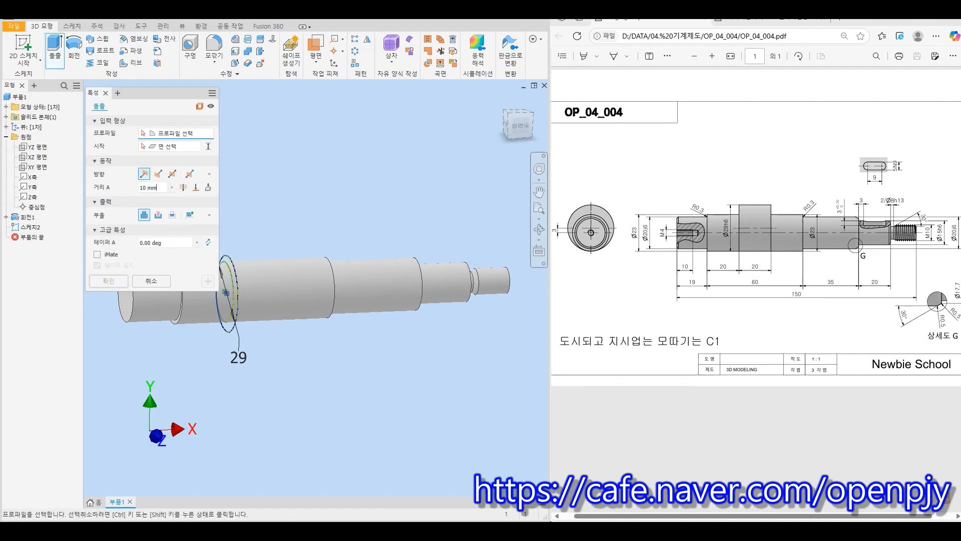
click(226, 295)
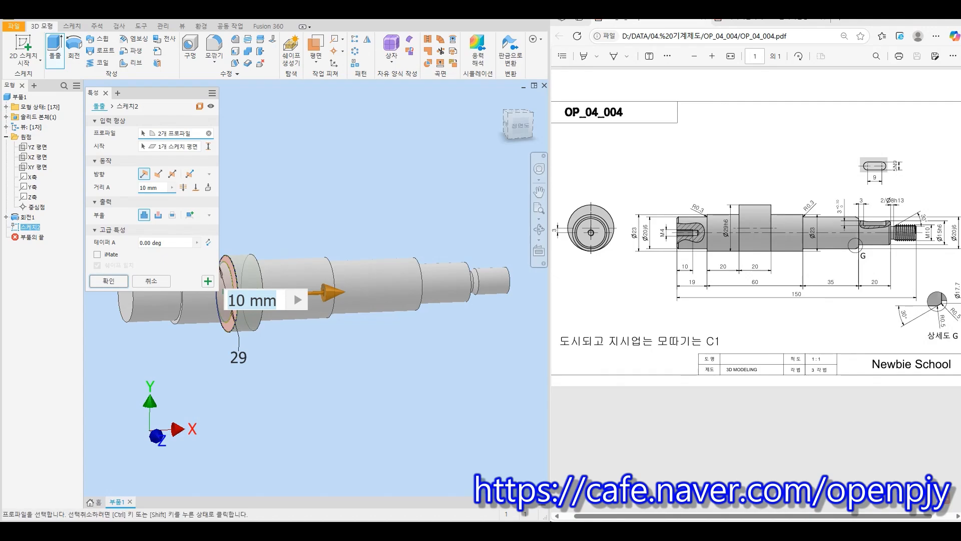
click(153, 187)
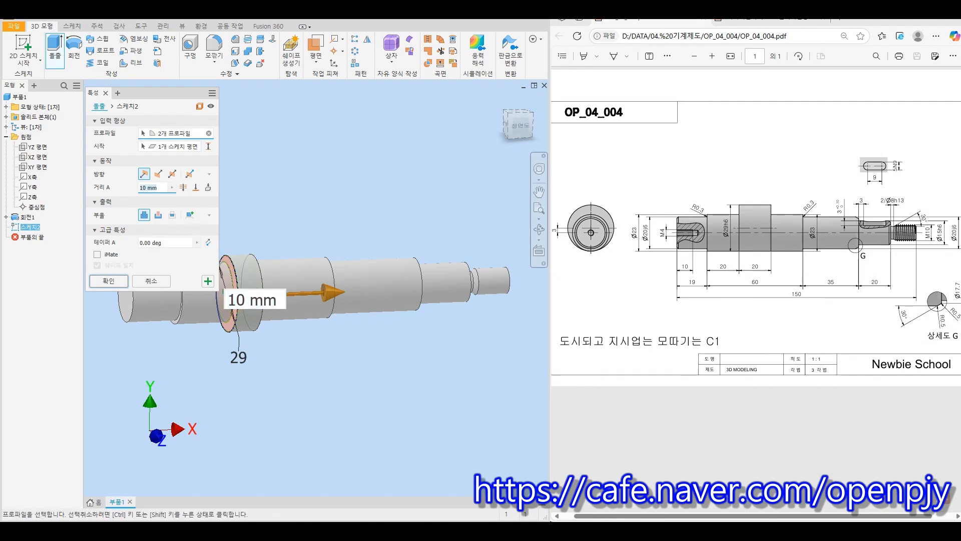
text(20)
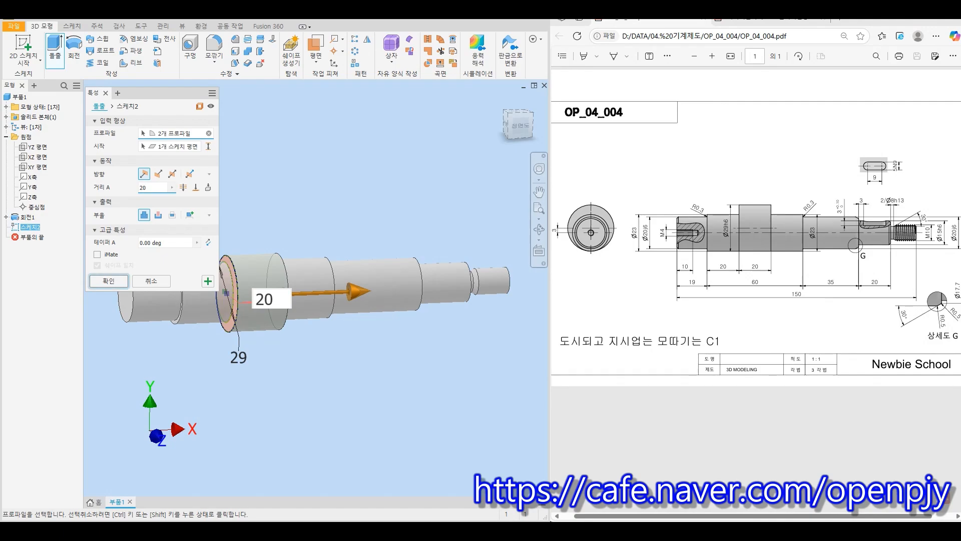
key(Return)
key(F6)
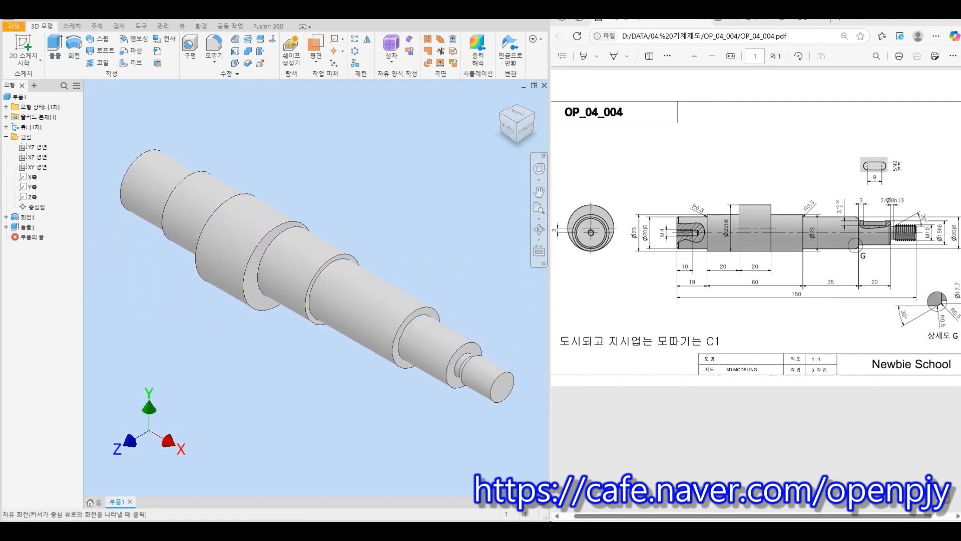
Set an isometric view with the Z axis pointing up as the model's home view
shift+middle_drag(316, 288, 275, 306)
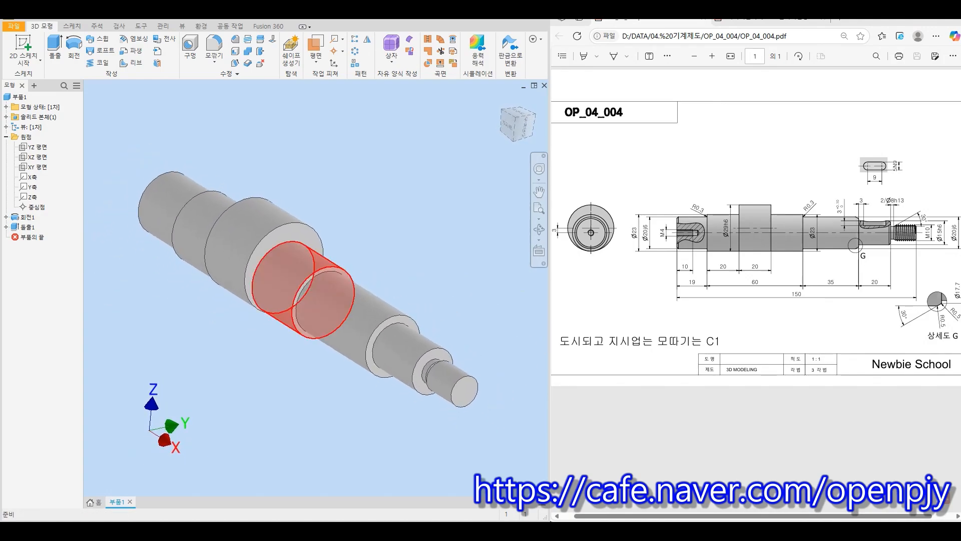
click(516, 120)
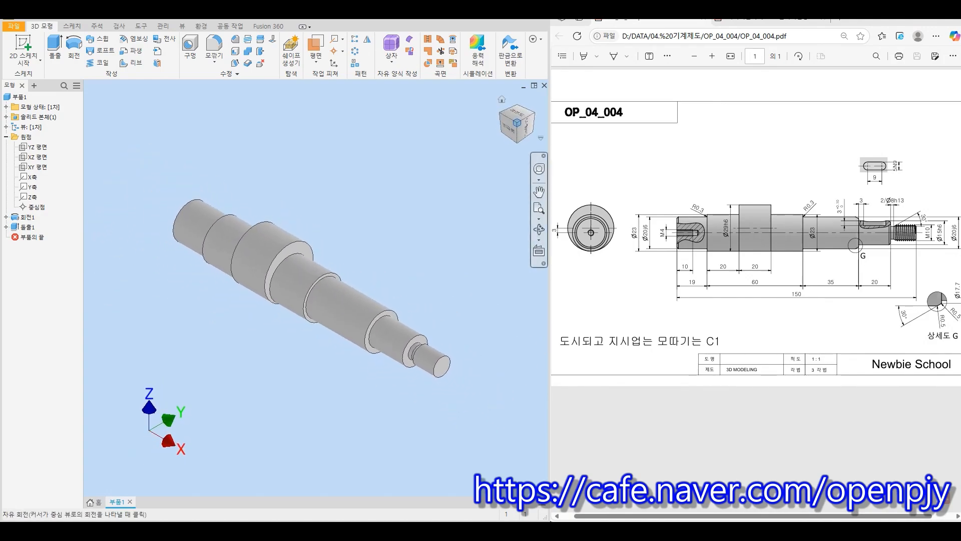
right_click(517, 121)
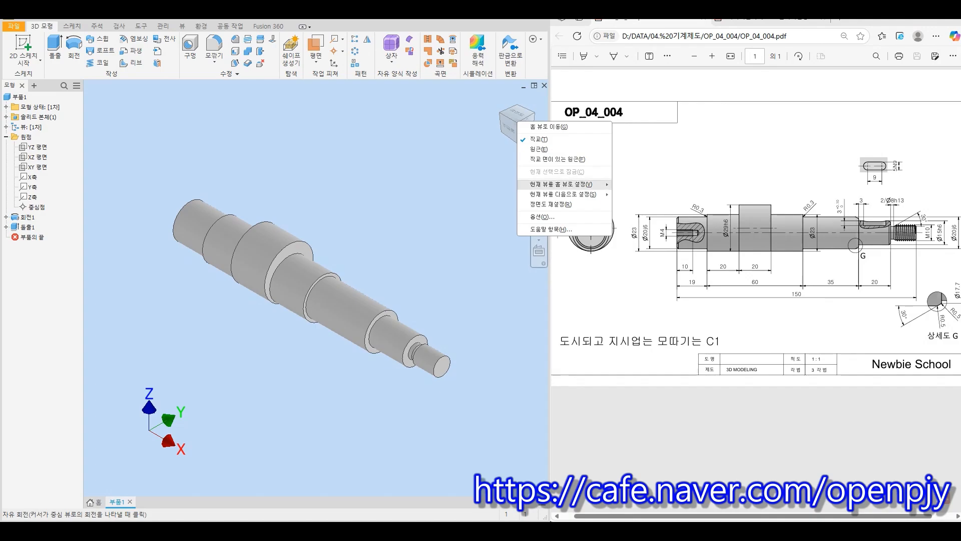
mouse_move(561, 184)
click(640, 194)
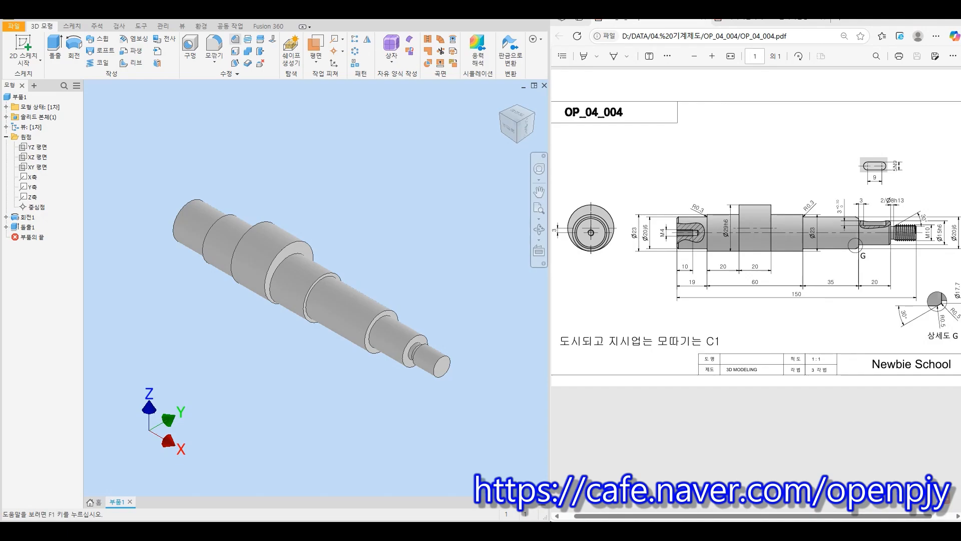
Chamfer the edges of both shaft ends and the shoulder edge next to the thread undercut by 1 mm
click(235, 38)
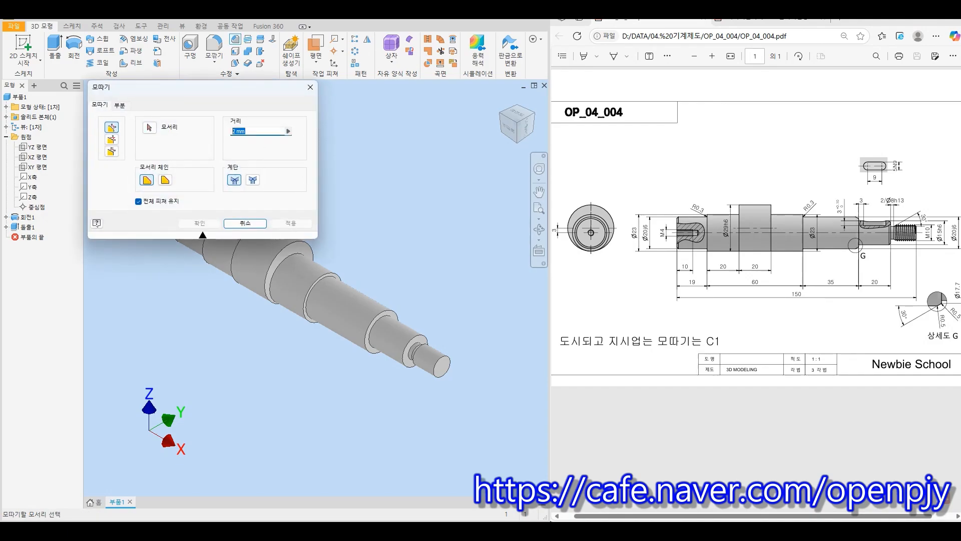
text(1)
click(443, 365)
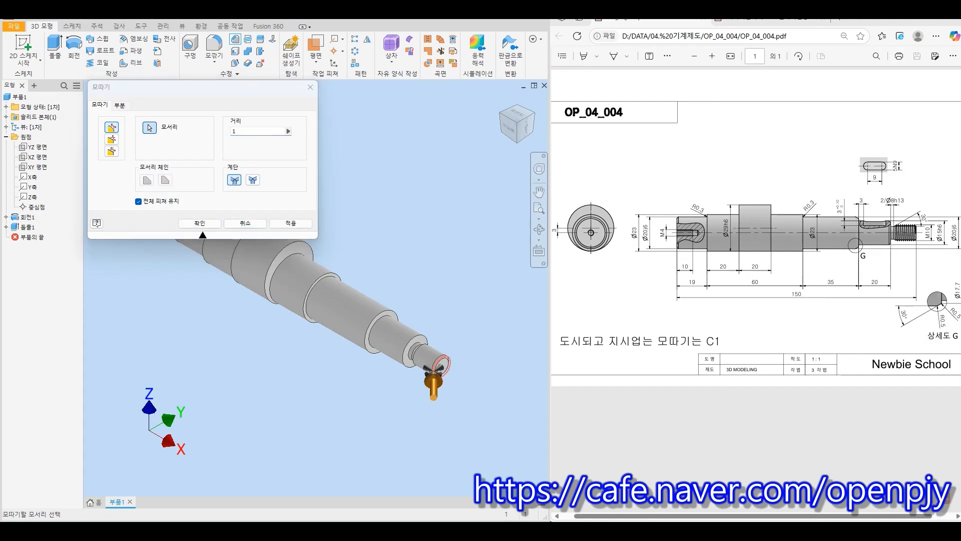
click(405, 358)
middle_drag(281, 281, 332, 369)
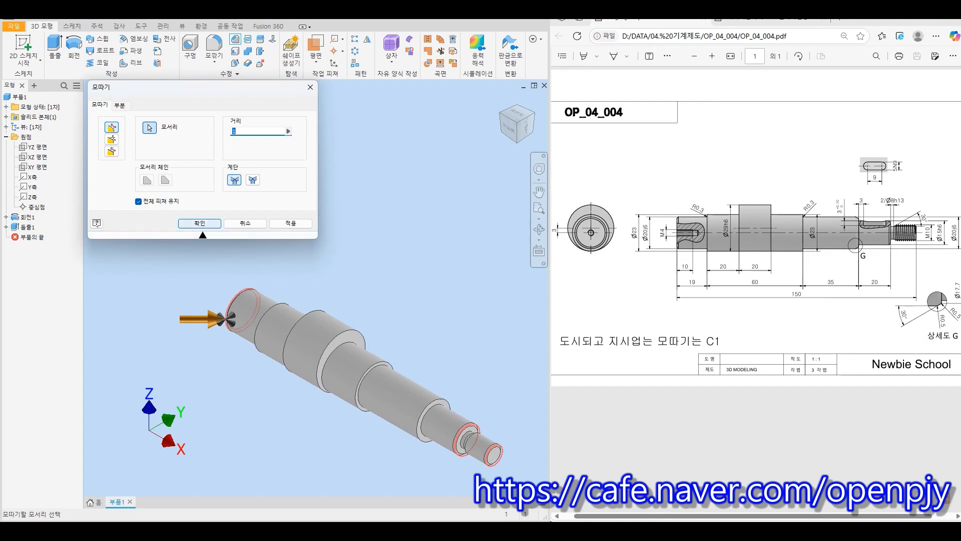
click(200, 224)
Configure a tapped hole with M4x0.5 thread, 10 mm thread depth and 13 mm drill depth
shift+middle_drag(368, 375, 381, 342)
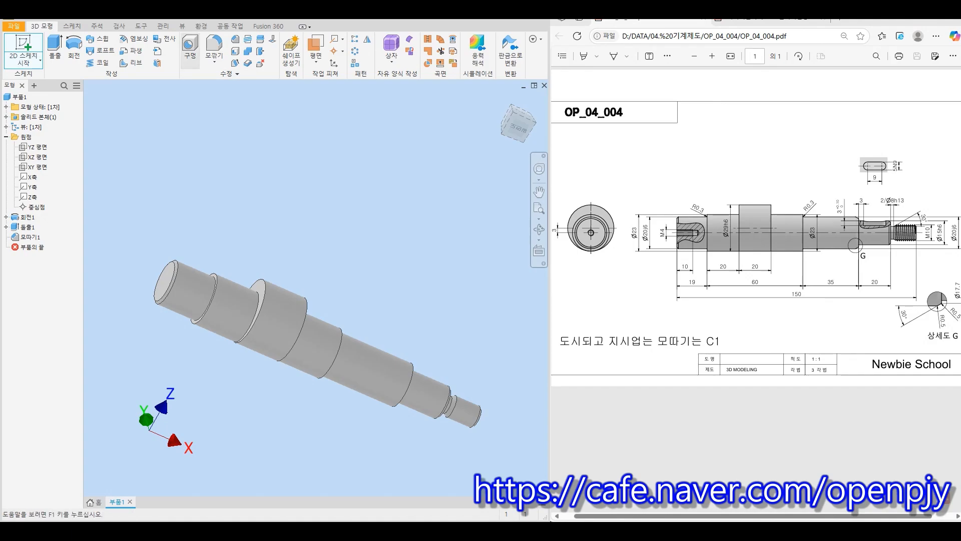
click(190, 49)
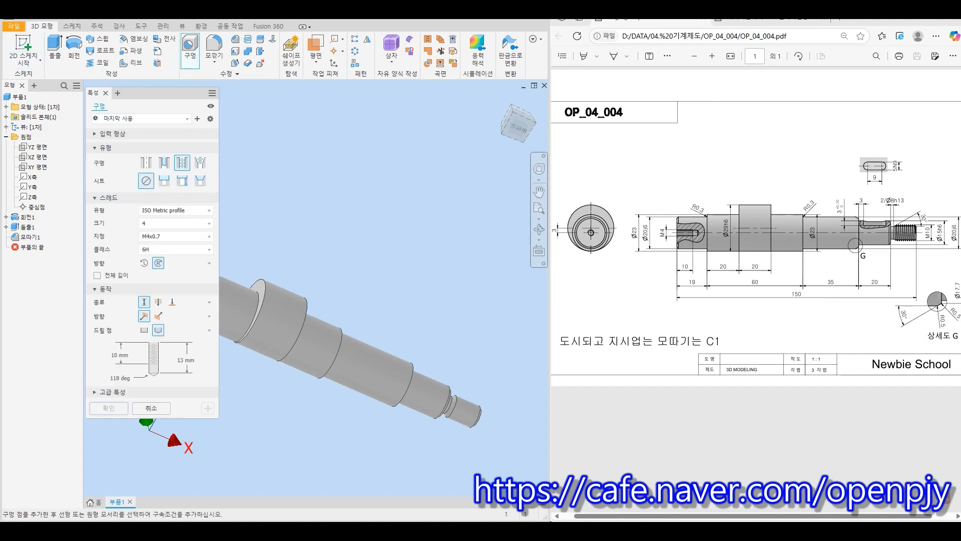
middle_drag(351, 325, 445, 313)
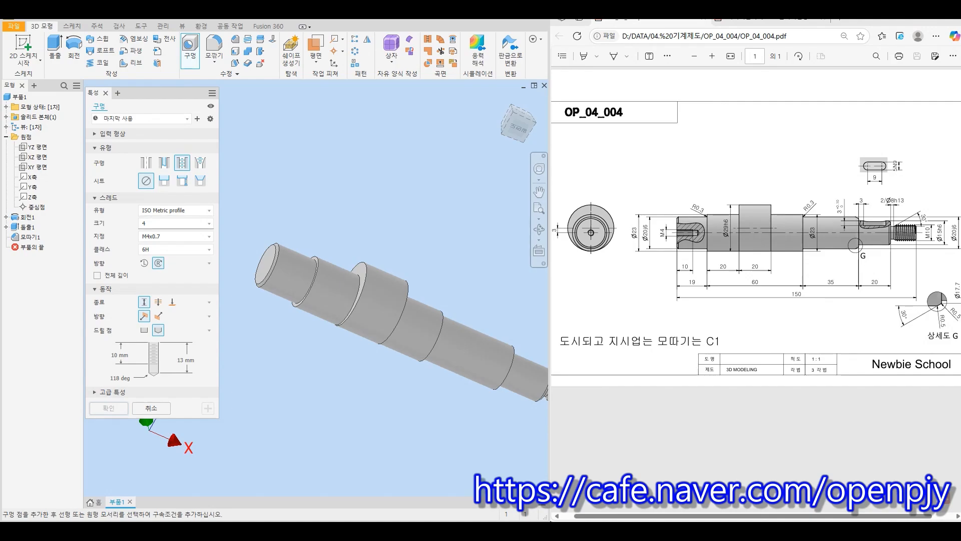
click(175, 236)
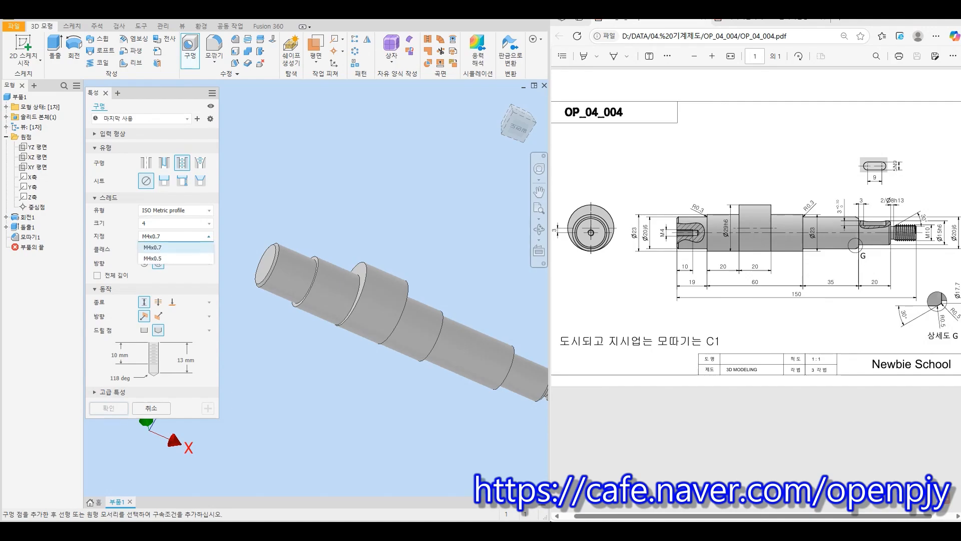
click(175, 258)
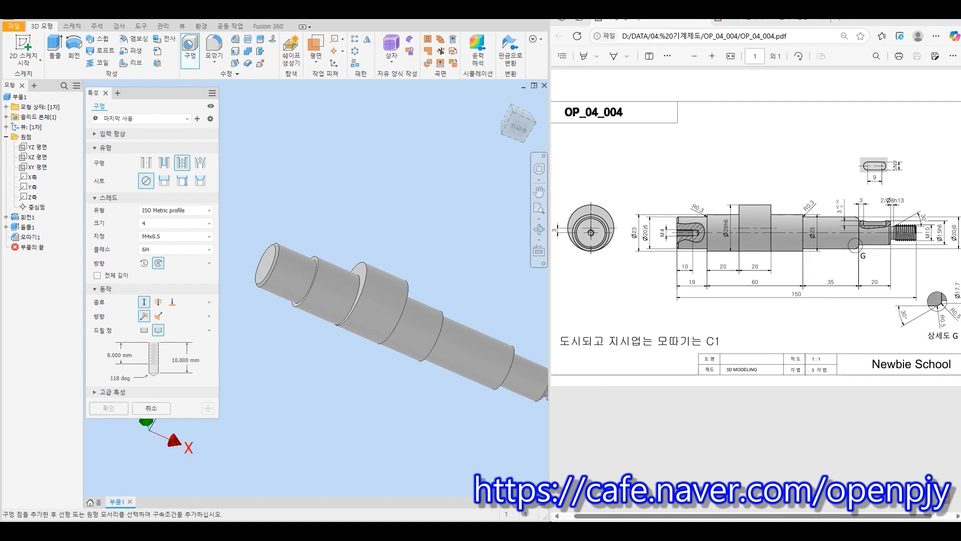
click(110, 354)
double_click(114, 354)
text(10)
click(180, 359)
double_click(175, 360)
text(13)
Place the tapped hole concentric with the circular end face opposite the threaded end and create it
scroll(270, 275, up, 3)
click(309, 297)
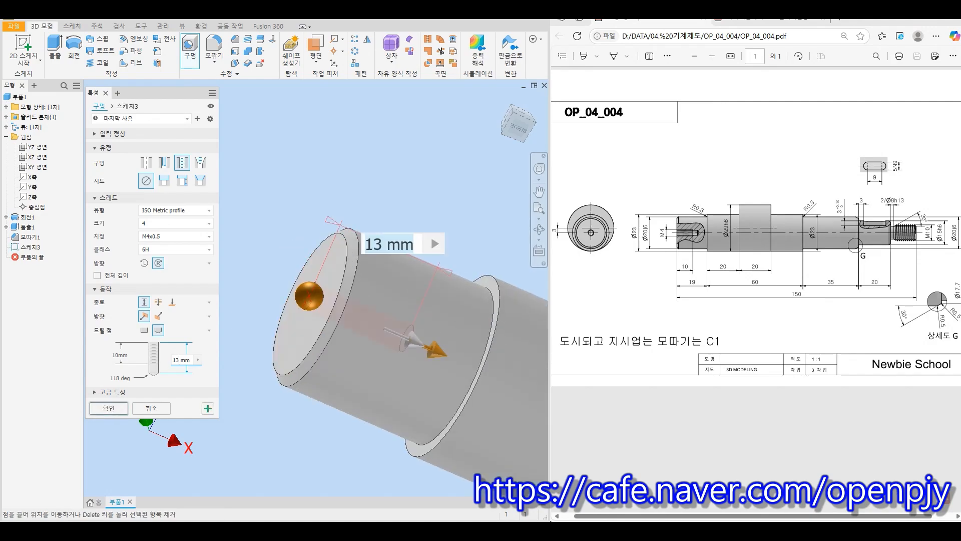
click(344, 270)
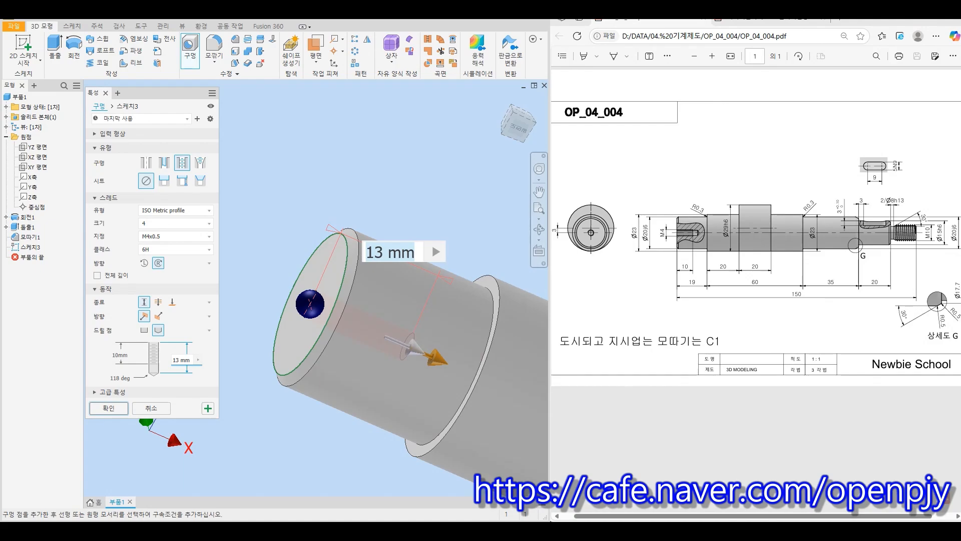
key(Return)
shift+middle_drag(277, 330, 277, 330)
scroll(370, 316, down, 3)
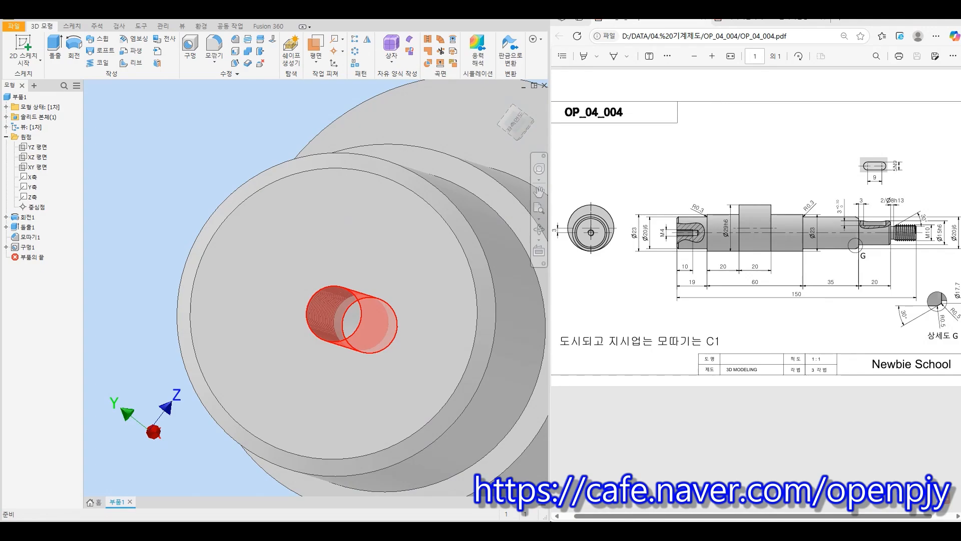
Start a new sketch on the XZ plane for the thread profile at the shaft's thinner end
scroll(306, 309, up, 5)
shift+middle_drag(306, 309, 220, 314)
scroll(447, 340, down, 3)
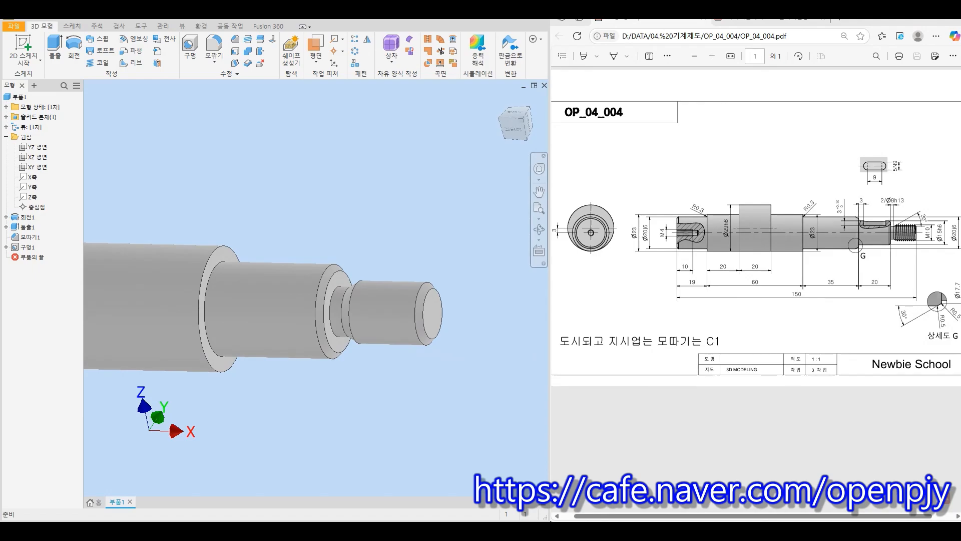
click(38, 167)
key(F6)
click(38, 157)
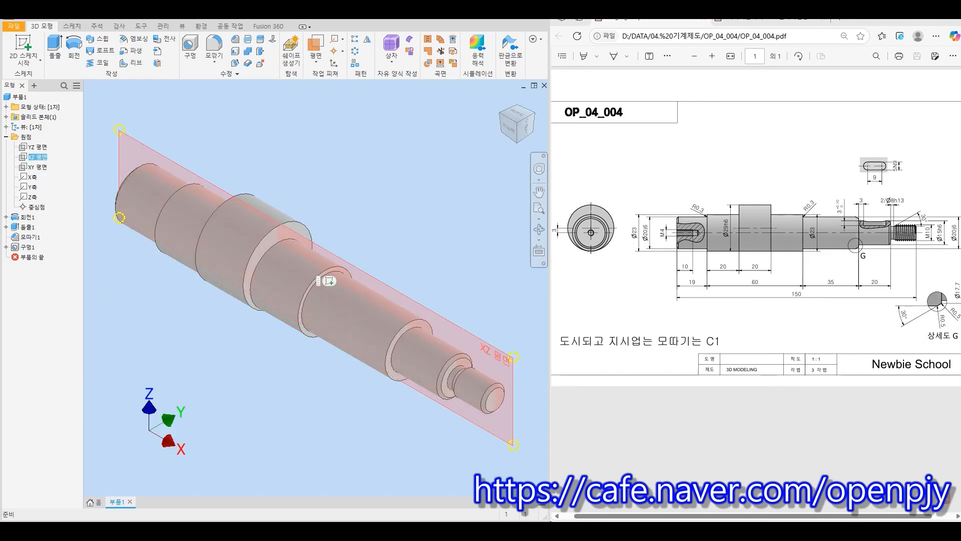
right_click(37, 157)
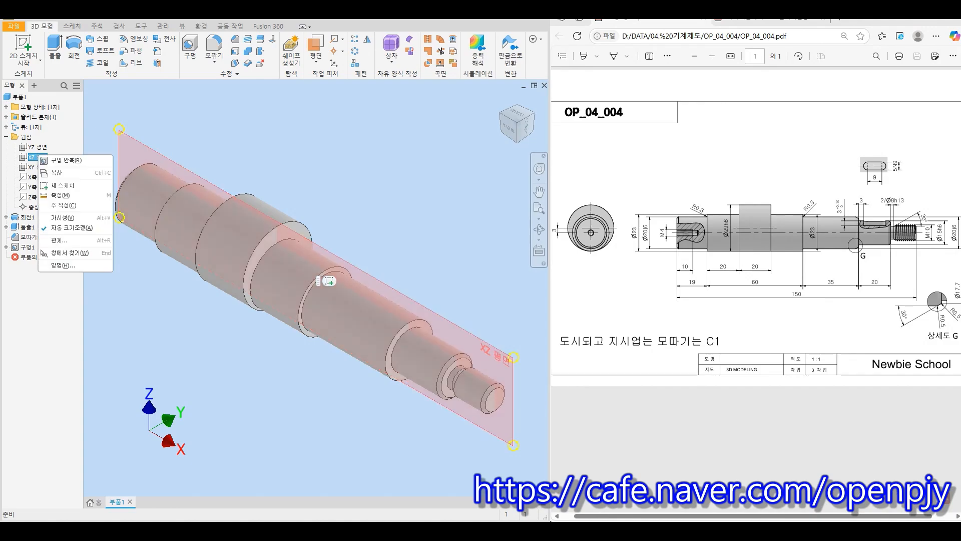
click(62, 185)
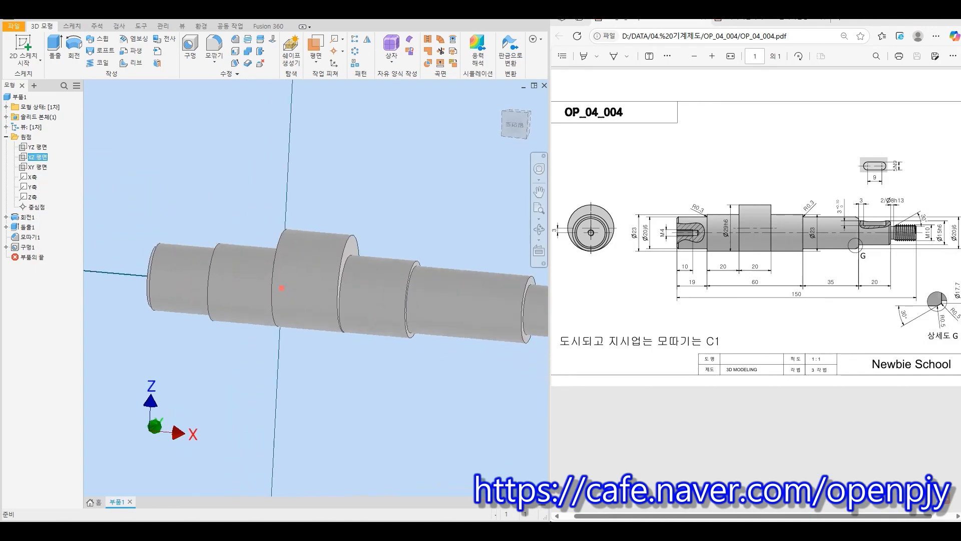
middle_drag(450, 280, 176, 265)
scroll(448, 269, up, 5)
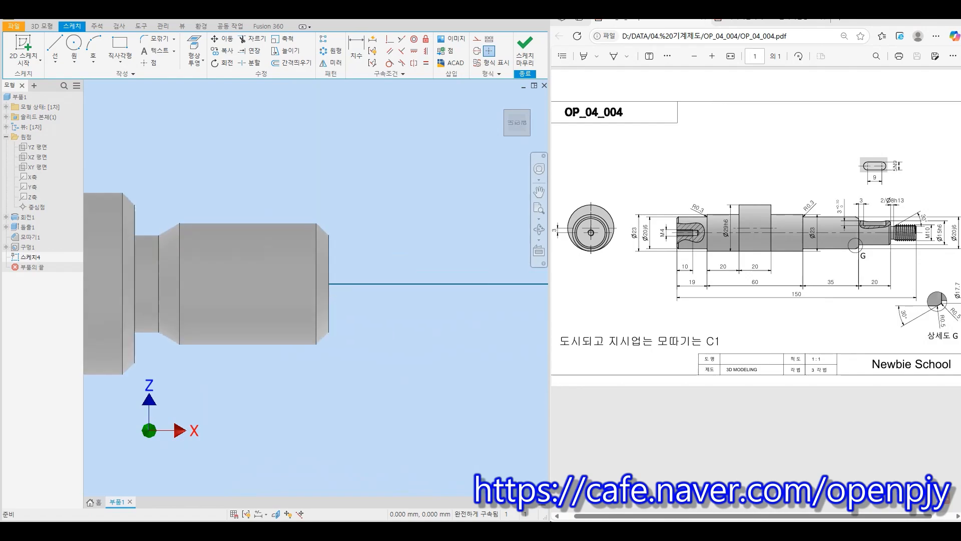
Sketch a downward-pointing triangle about 3.4 mm high beyond the thin end, with a line from its apex to the horizontal edge's midpoint
click(55, 48)
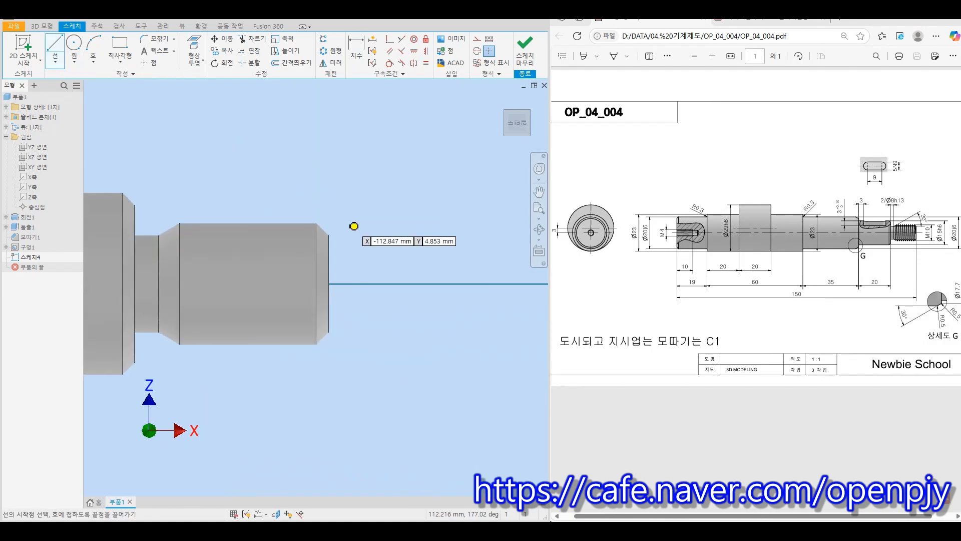
click(351, 212)
click(407, 212)
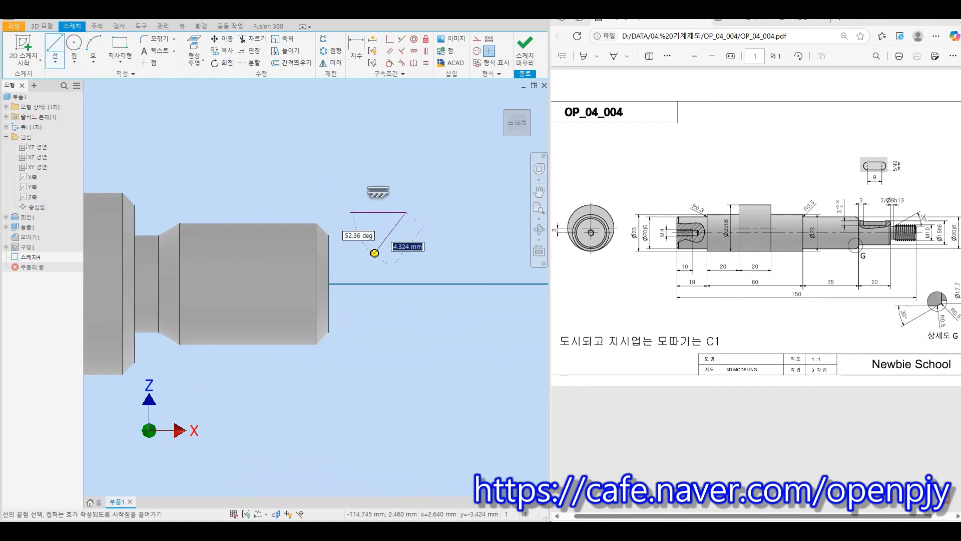
click(374, 254)
click(351, 213)
scroll(357, 226, up, 3)
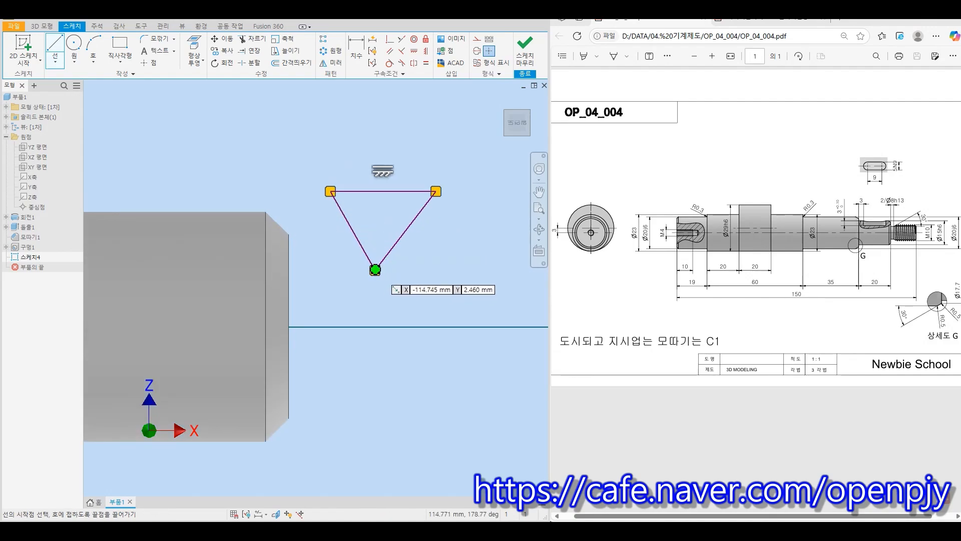
click(375, 269)
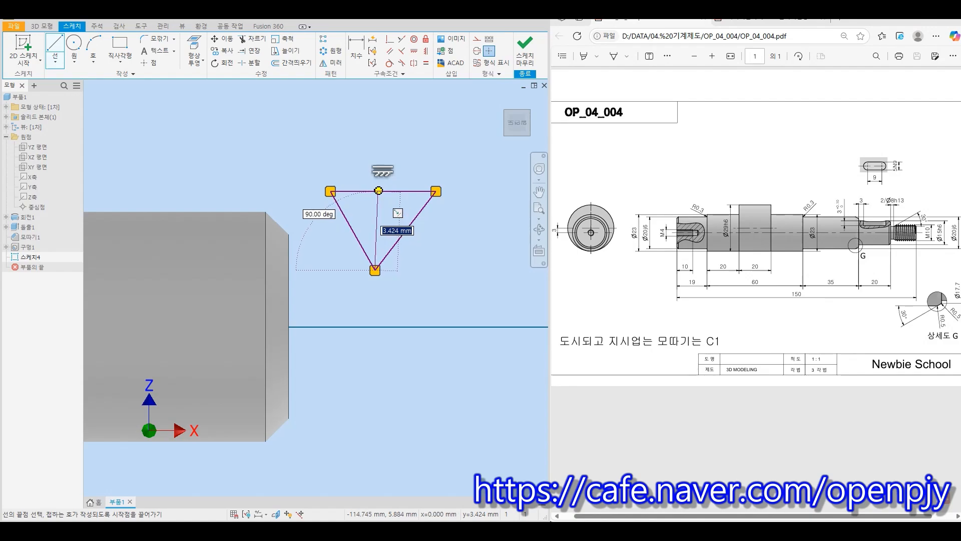
click(384, 190)
key(Escape)
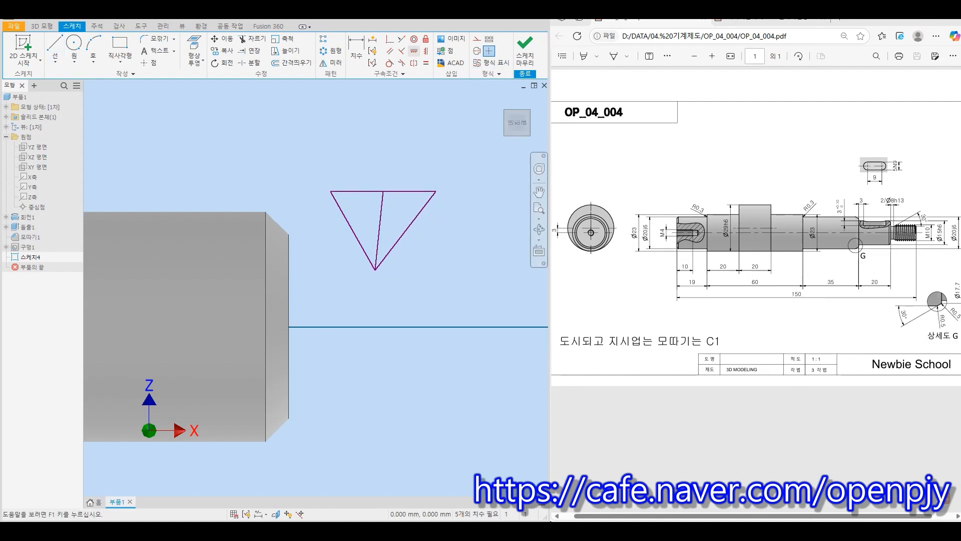
Constrain the line from the triangle's apex to the midpoint of its upper edge to be vertical
click(414, 51)
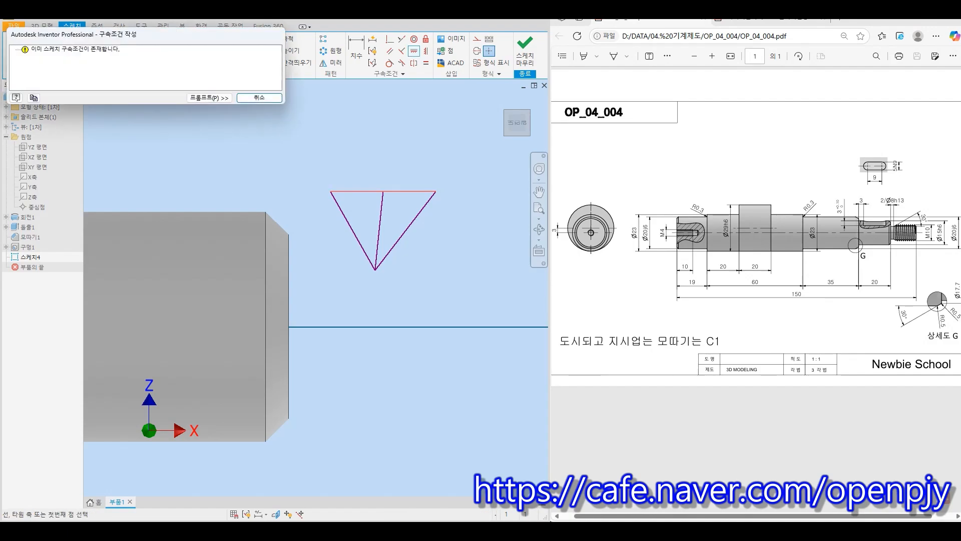
key(Escape)
click(426, 50)
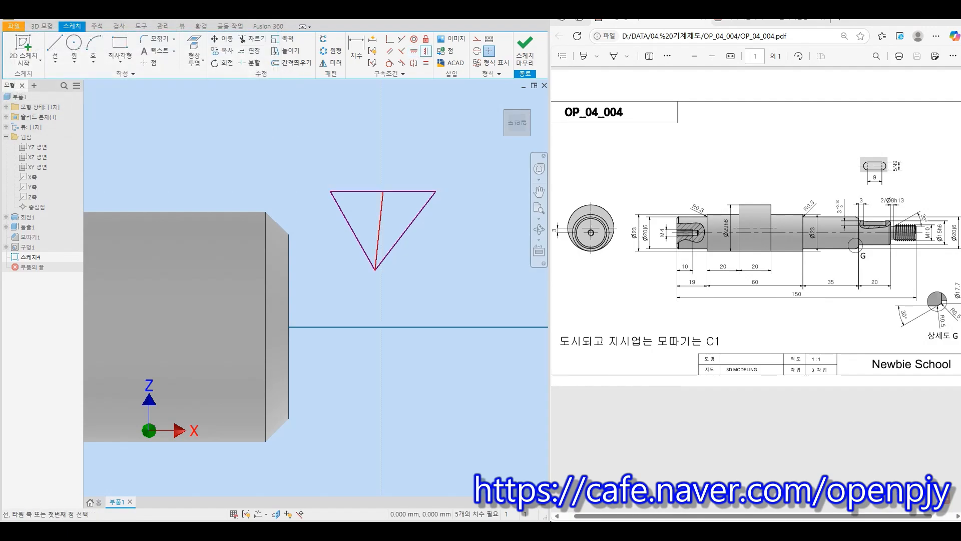
click(379, 225)
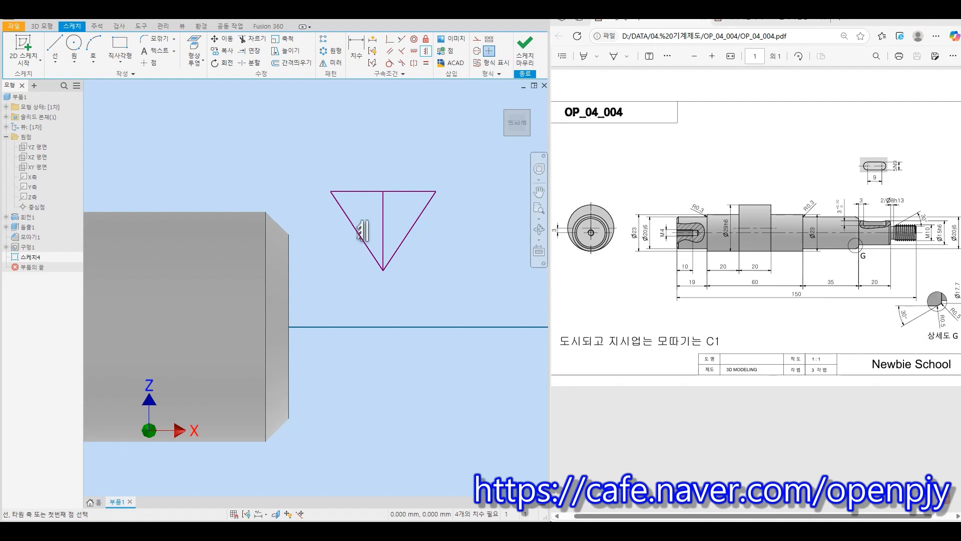
key(Escape)
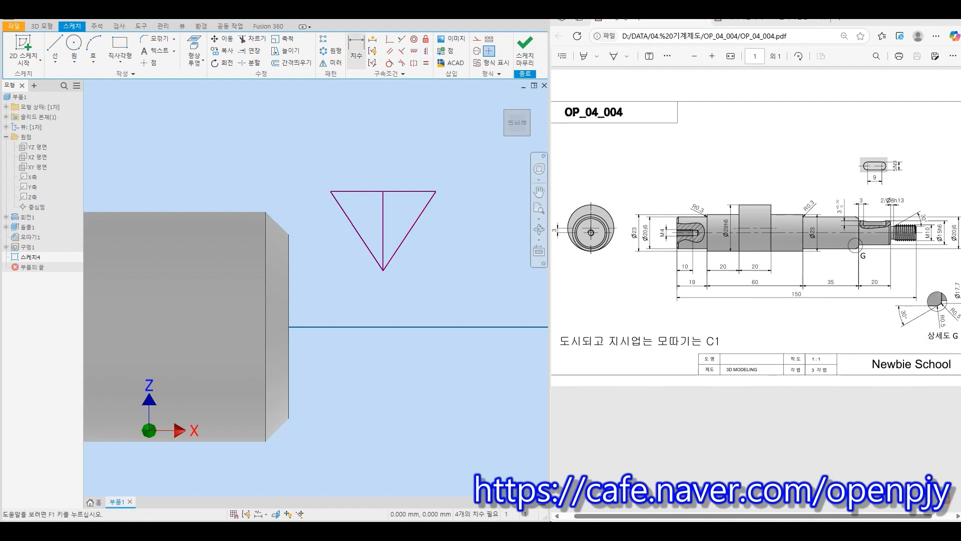
Dimension the triangle's centre line 2 mm from the shaft's thin end face
click(356, 50)
click(288, 250)
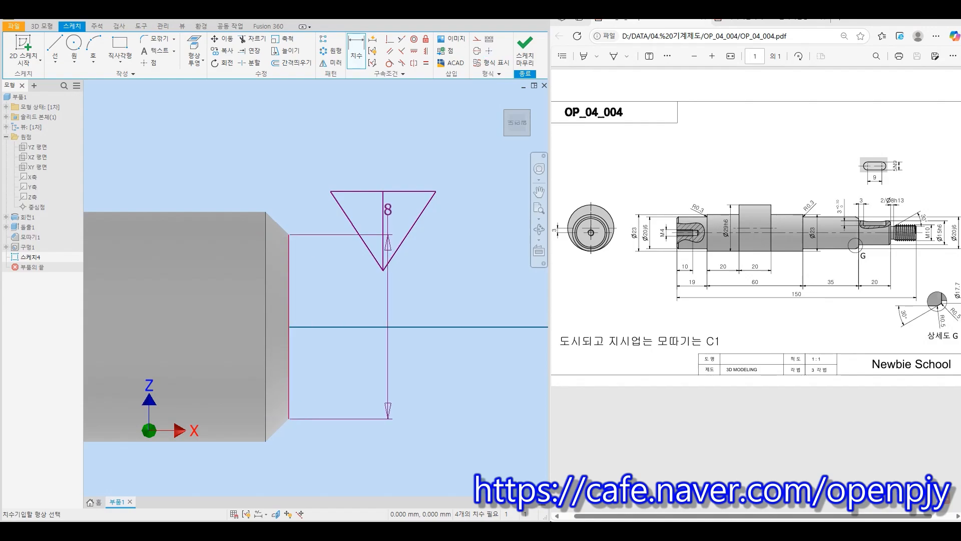
click(383, 220)
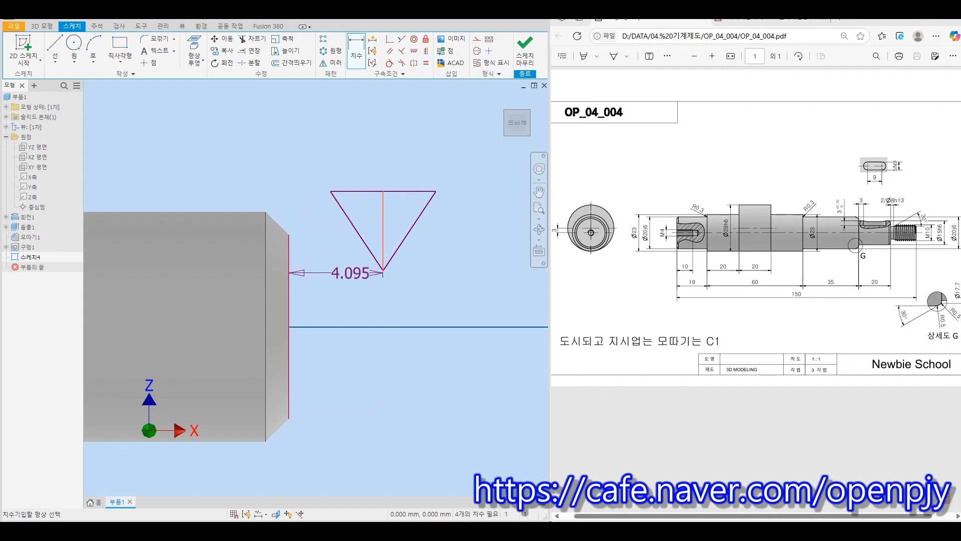
click(341, 310)
text(2)
key(Return)
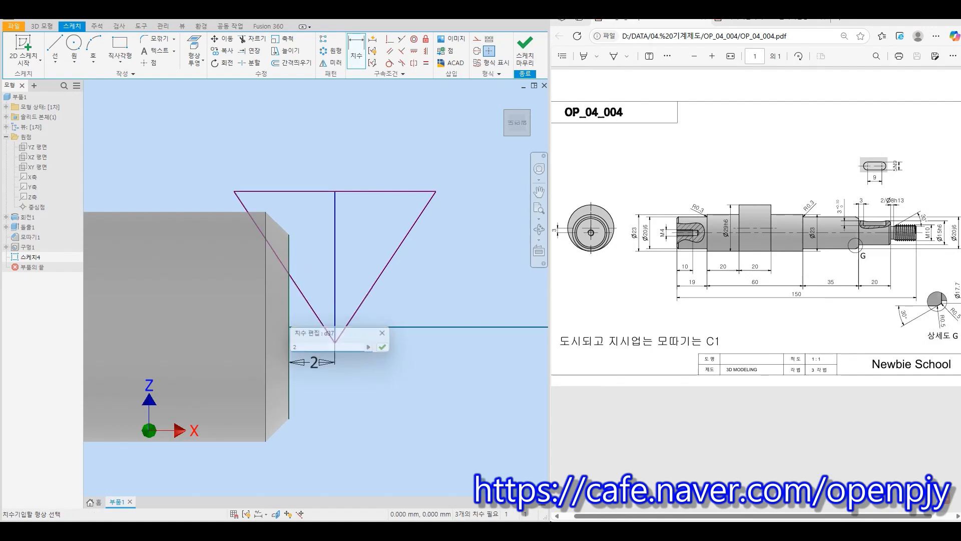
Dimension the angle between the triangle's two slanted sides to 60 degrees
click(274, 251)
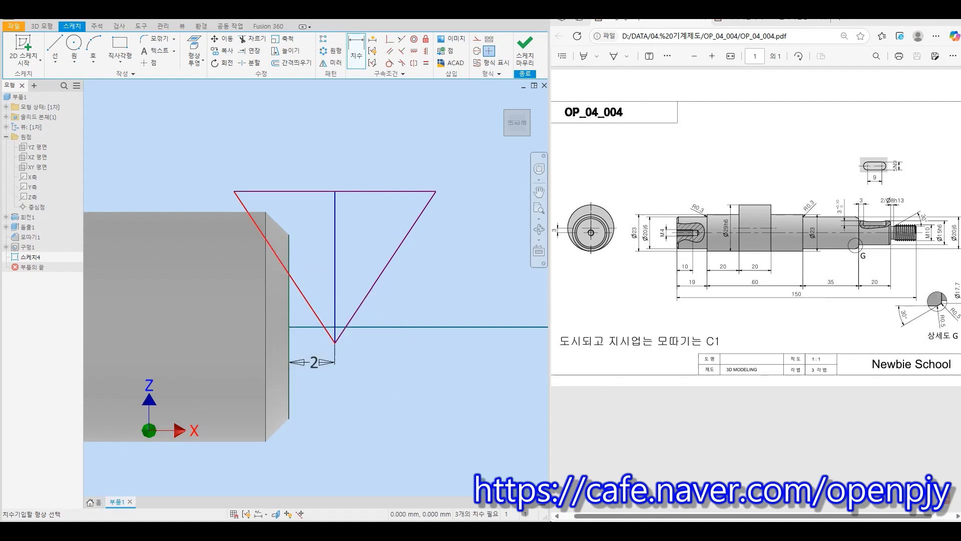
click(380, 274)
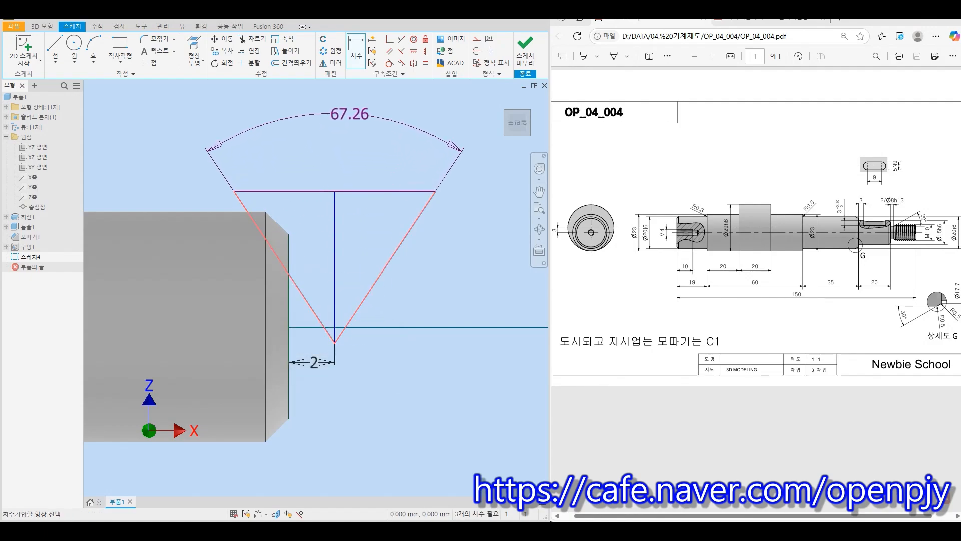
click(335, 113)
text(60)
key(Return)
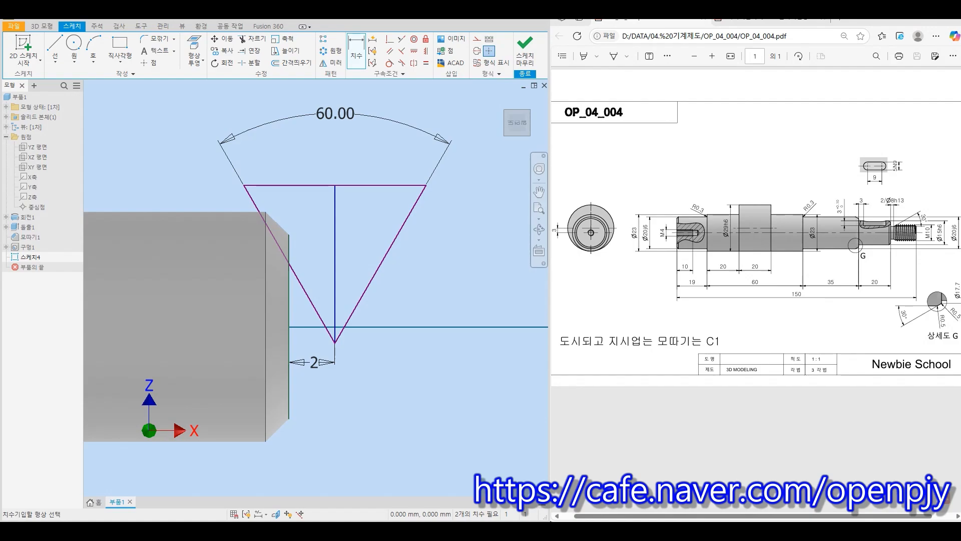
Set the width of the triangle's horizontal edge to 1 mm
click(373, 185)
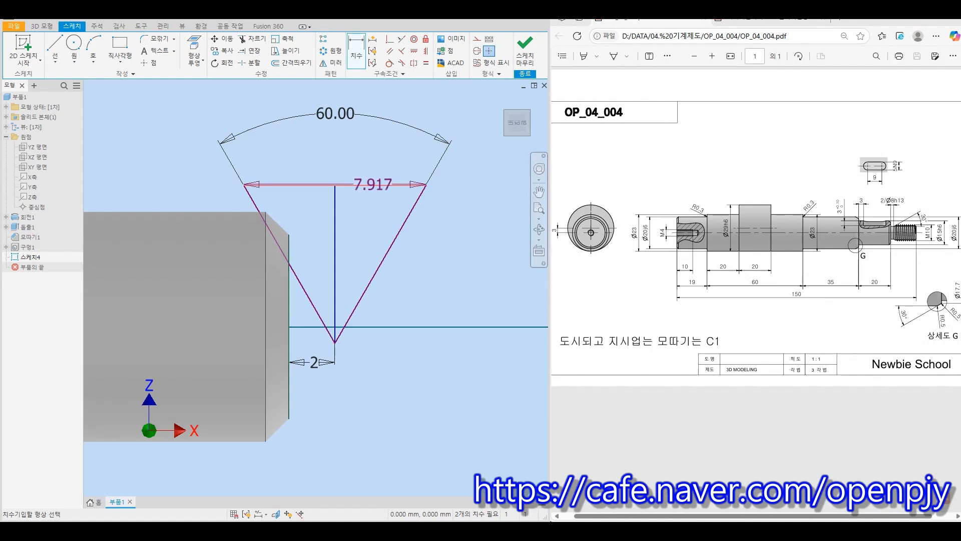
click(329, 160)
text(1)
key(Return)
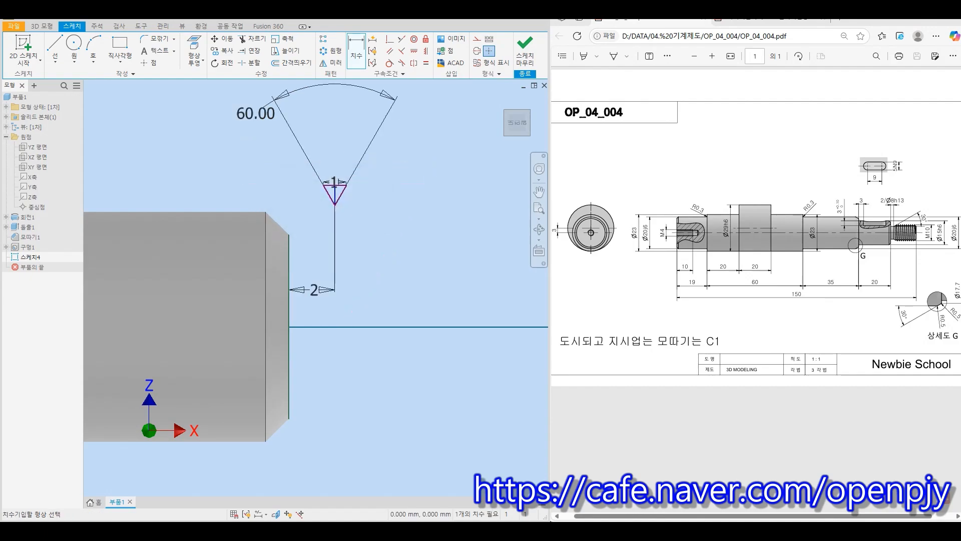
scroll(326, 183, up, 4)
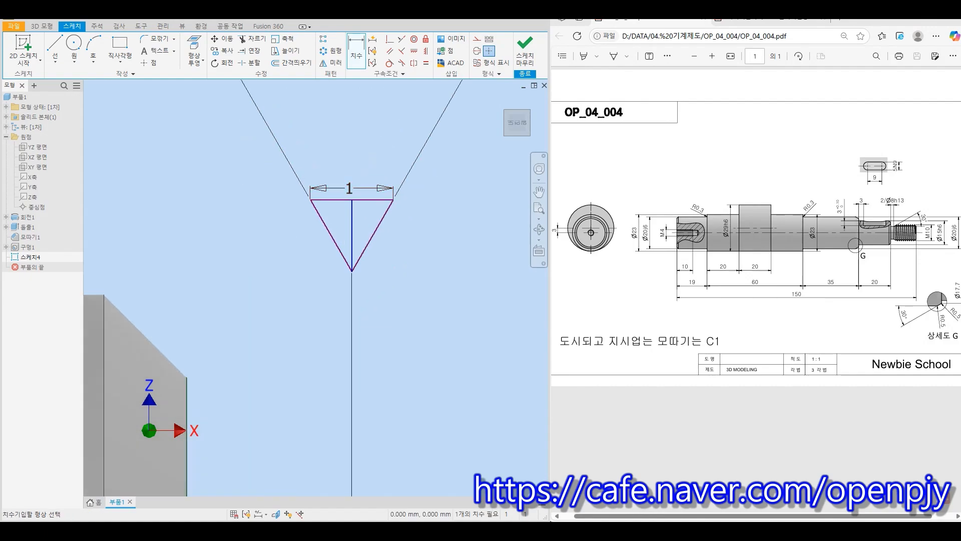
middle_drag(350, 143, 358, 204)
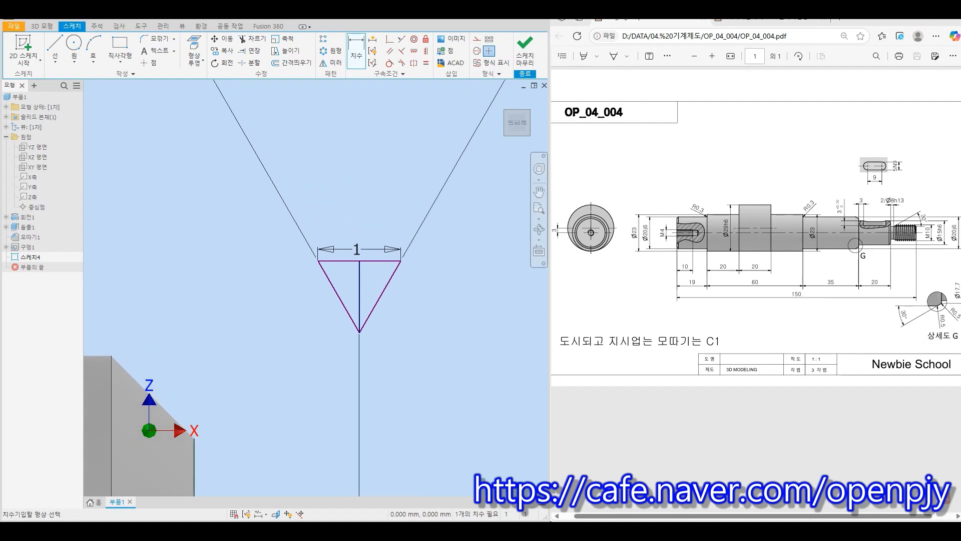
Switch to the KS standards PDF and look up the M10 × 1 thread's contact height H1 in the table on page 4
click(771, 21)
text(4)
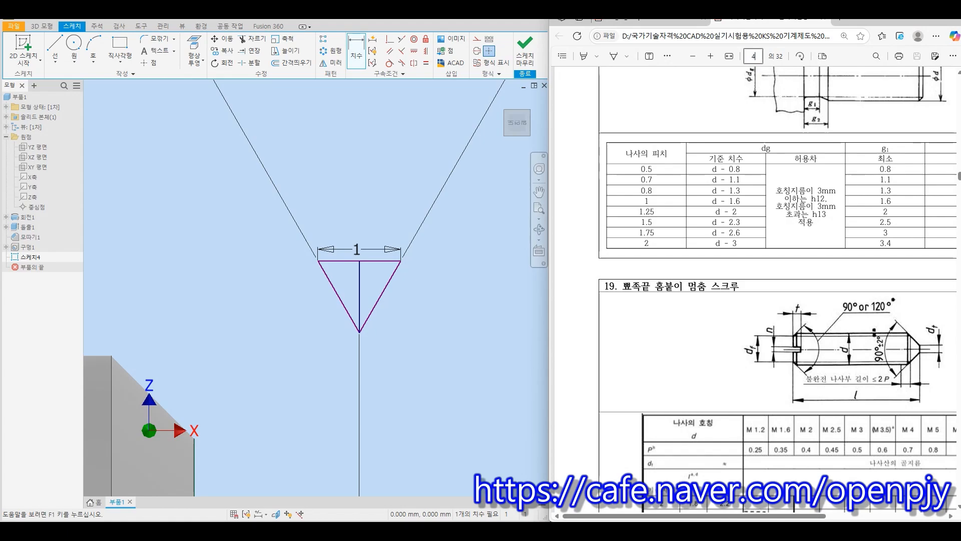
key(Return)
scroll(756, 290, down, 7)
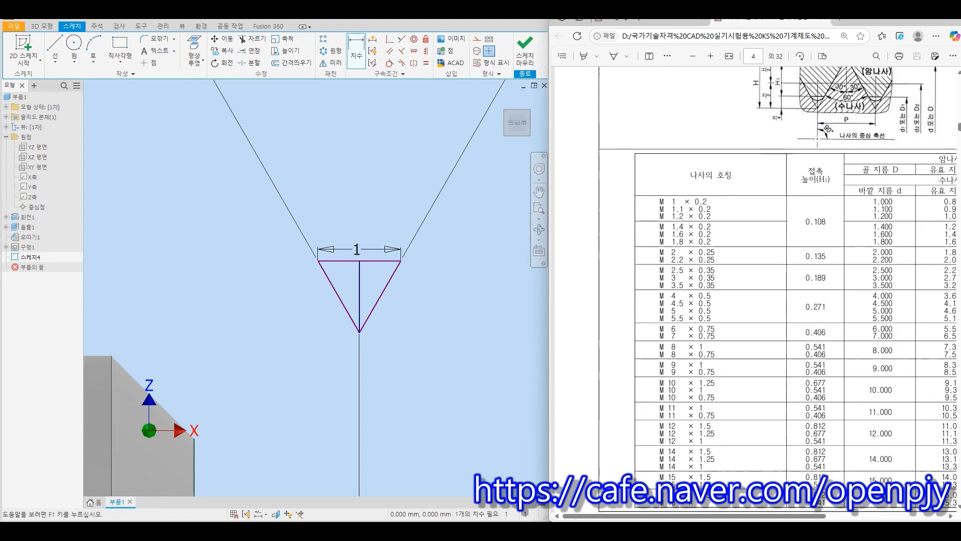
scroll(778, 289, down, 1)
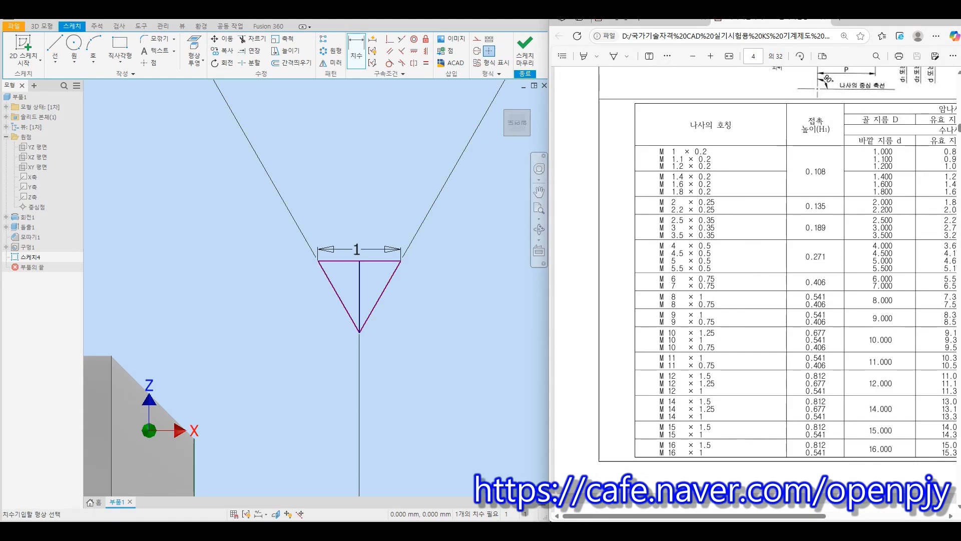
Add a driven reference dimension for the triangle's height, accepting it despite the over-constraint
click(360, 295)
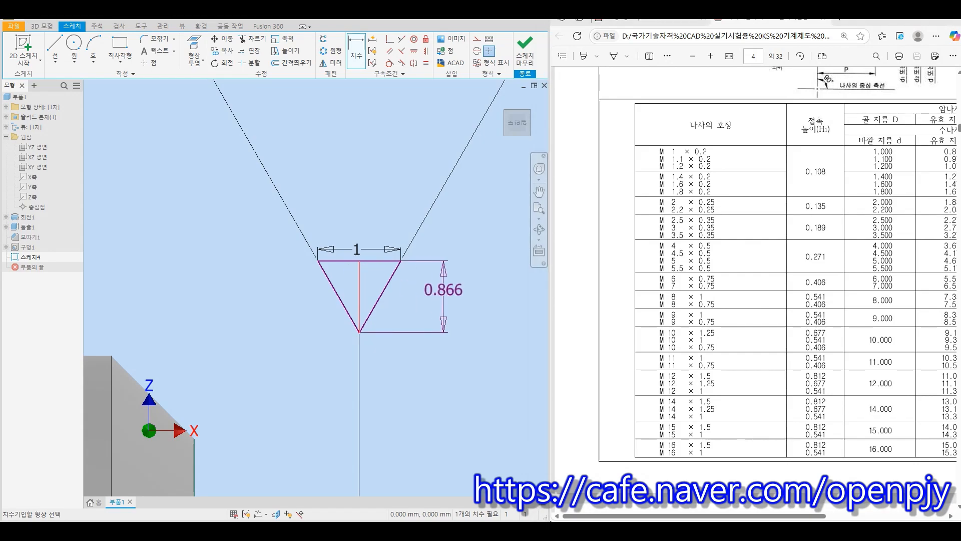
click(447, 289)
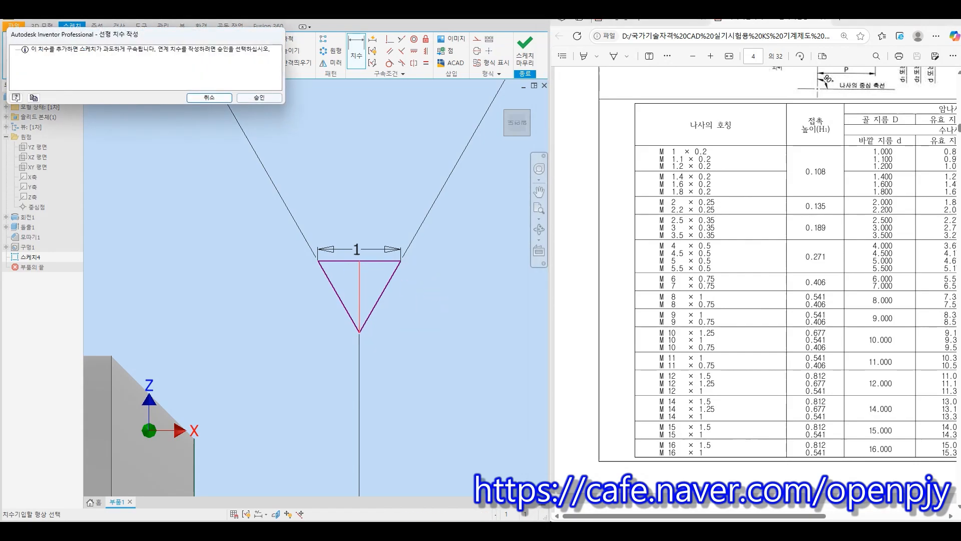
click(255, 96)
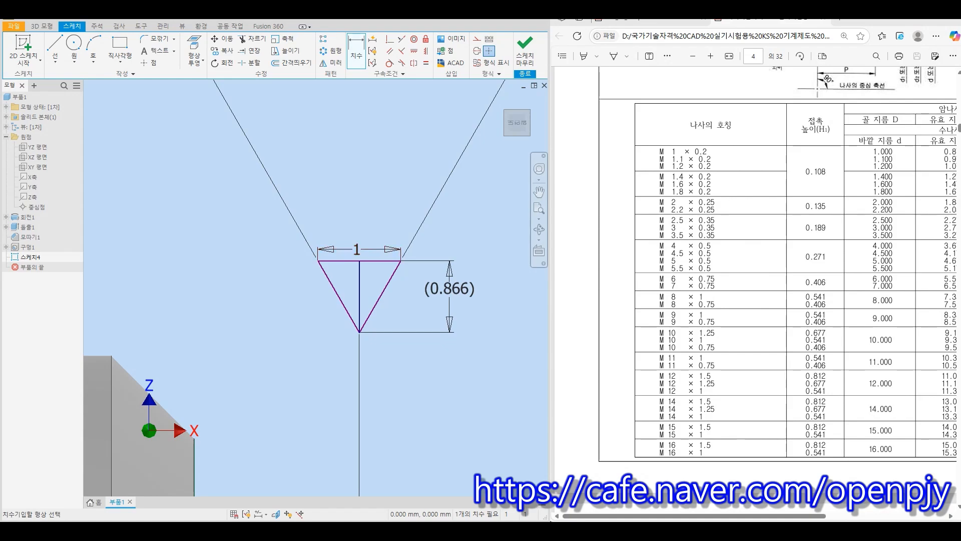
Draw two horizontal lines across the triangle, one just below its upper edge and one about 1.06 mm long near the apex
click(55, 48)
click(294, 273)
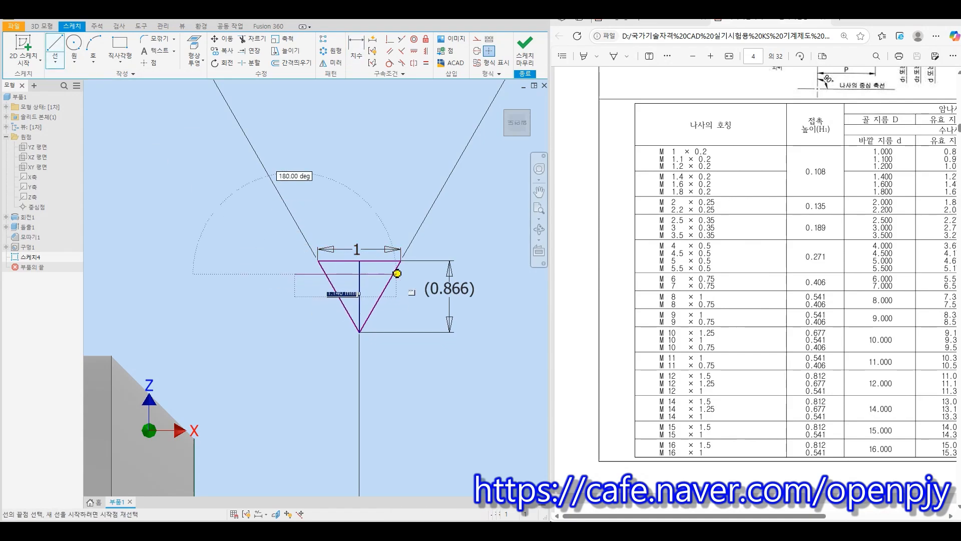
click(407, 273)
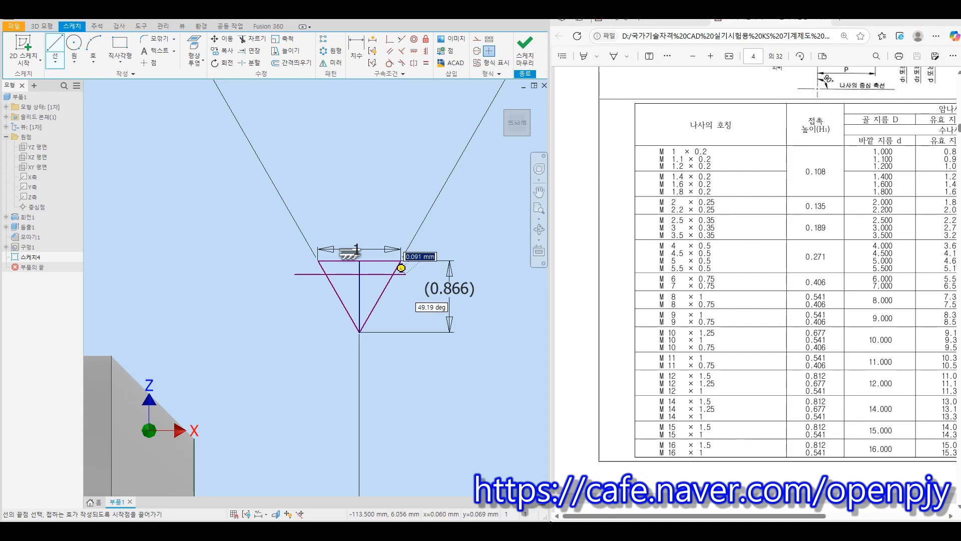
click(318, 313)
click(406, 314)
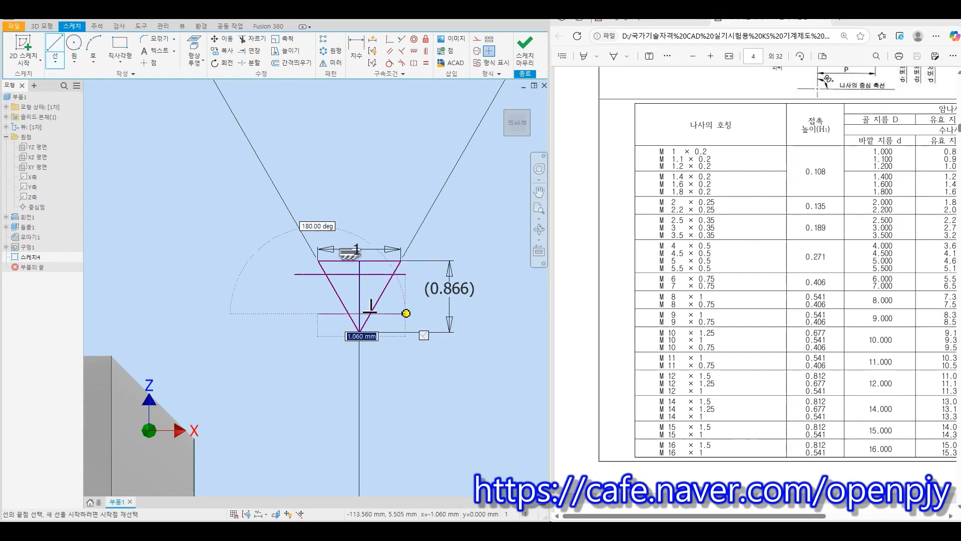
key(Escape)
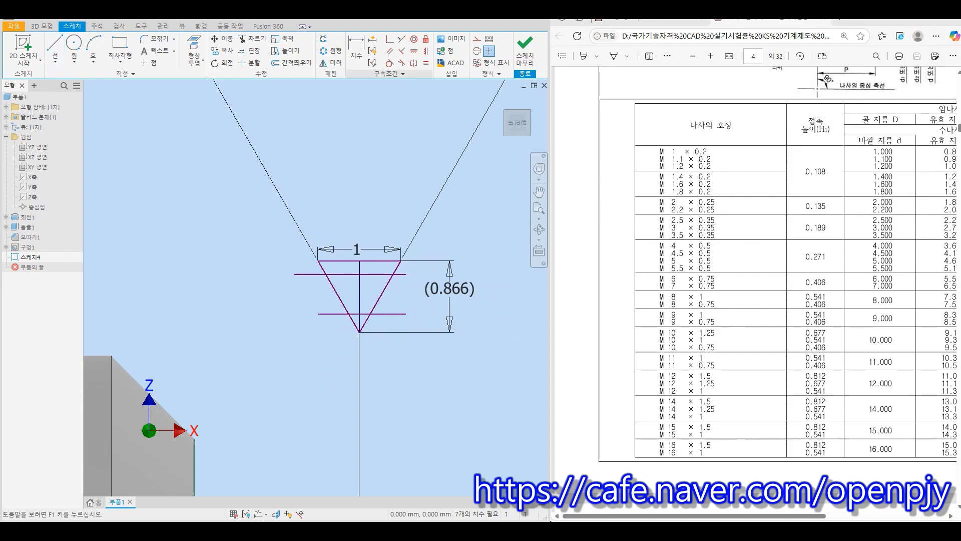
Trim both ends of the lower horizontal line where they extend outside the triangle's slanted sides
click(254, 39)
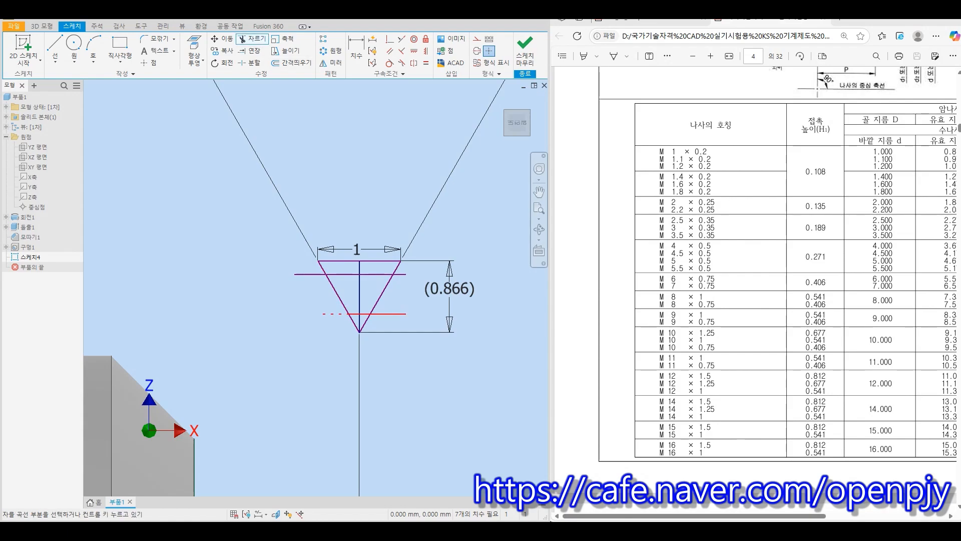
click(333, 314)
click(390, 314)
scroll(363, 299, up, 3)
key(Escape)
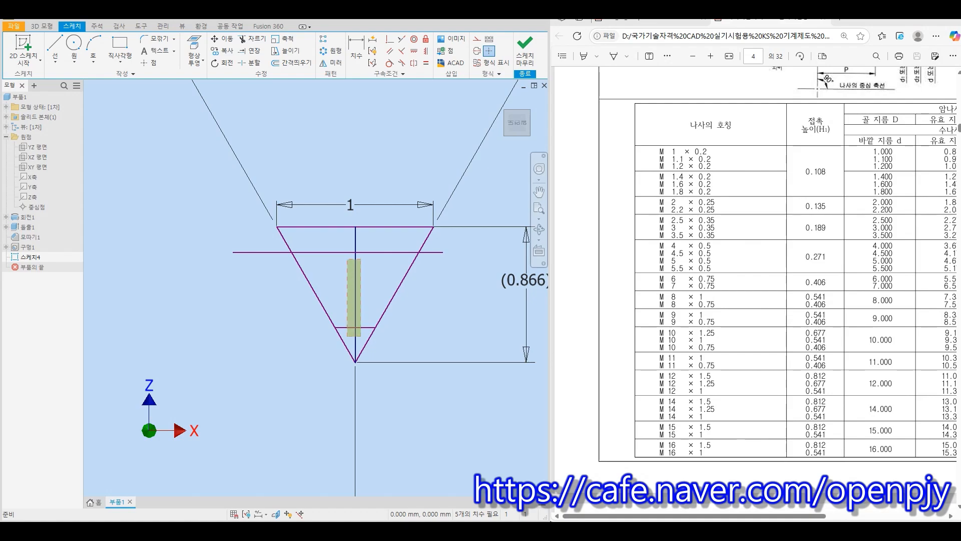
Convert the triangle's centre line and the two horizontal lines inside it to construction geometry
drag(348, 259, 345, 247)
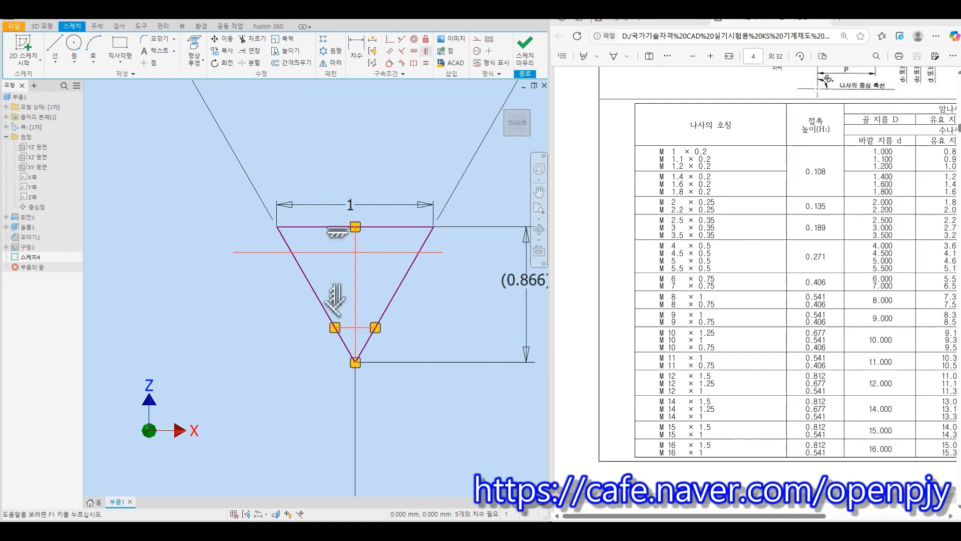
click(477, 39)
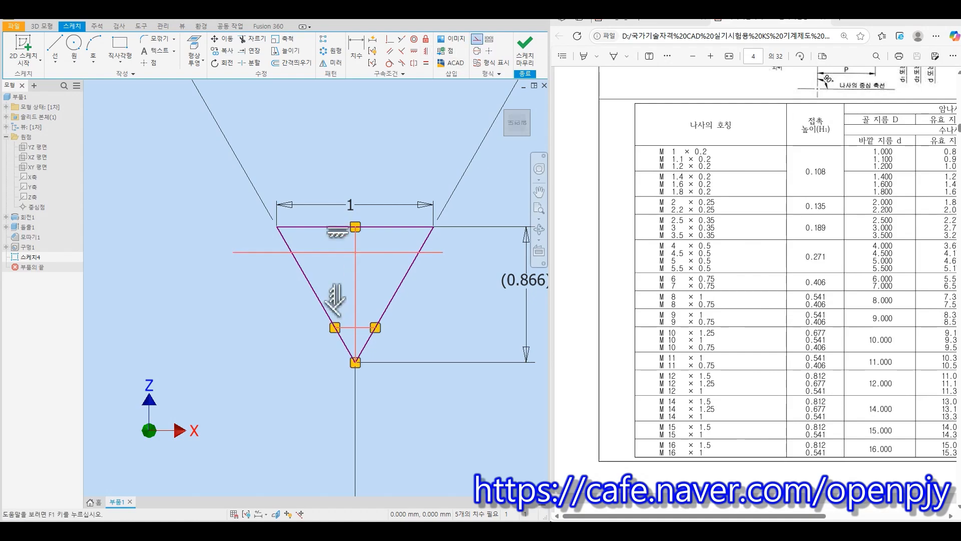
key(Escape)
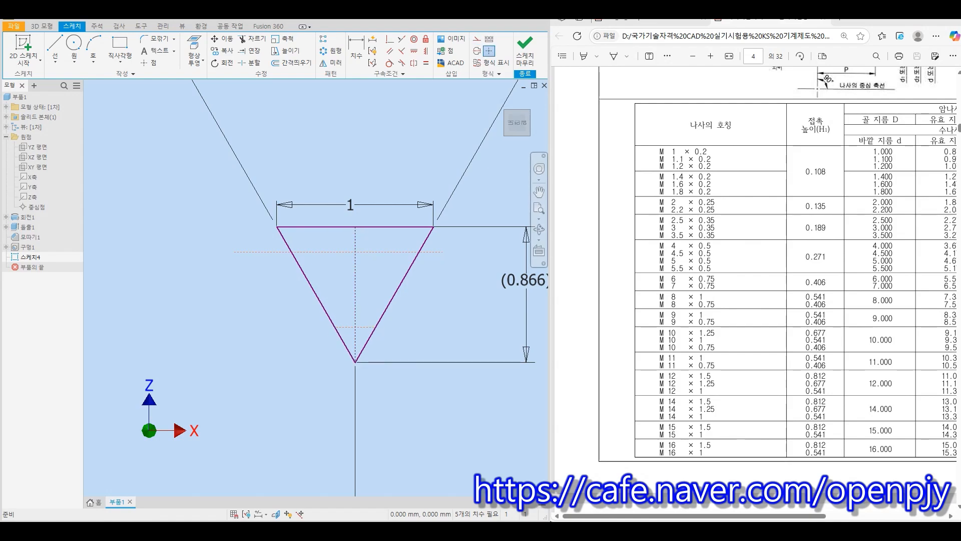
Dimension the upper construction line from the triangle's upper edge as one eighth of the height, using d40/8
click(356, 49)
middle_drag(355, 294, 309, 297)
click(301, 230)
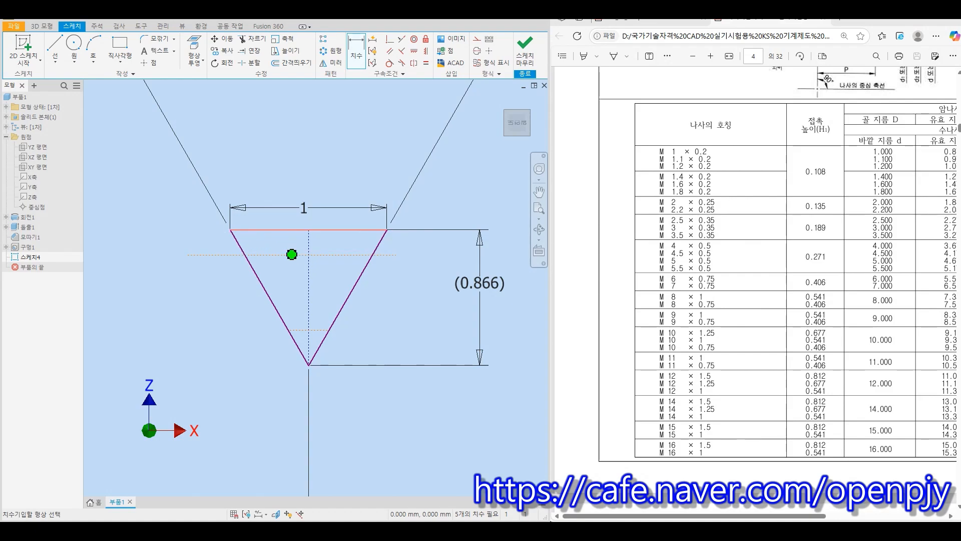
click(260, 255)
click(173, 246)
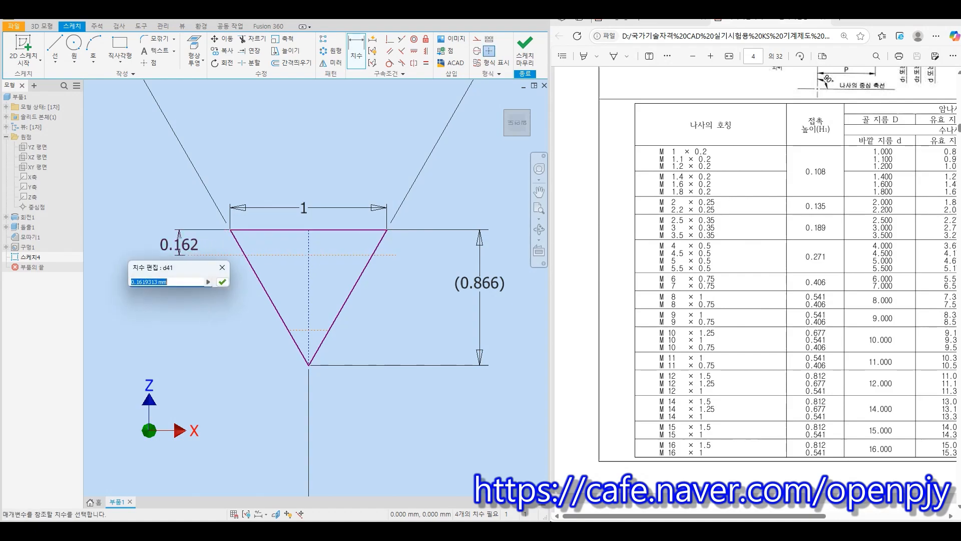
text(d40/8)
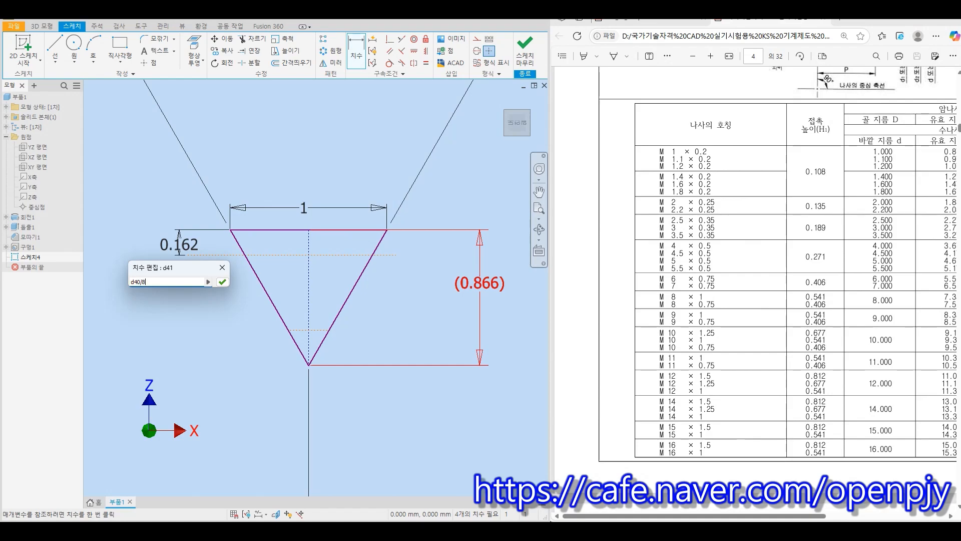
key(Return)
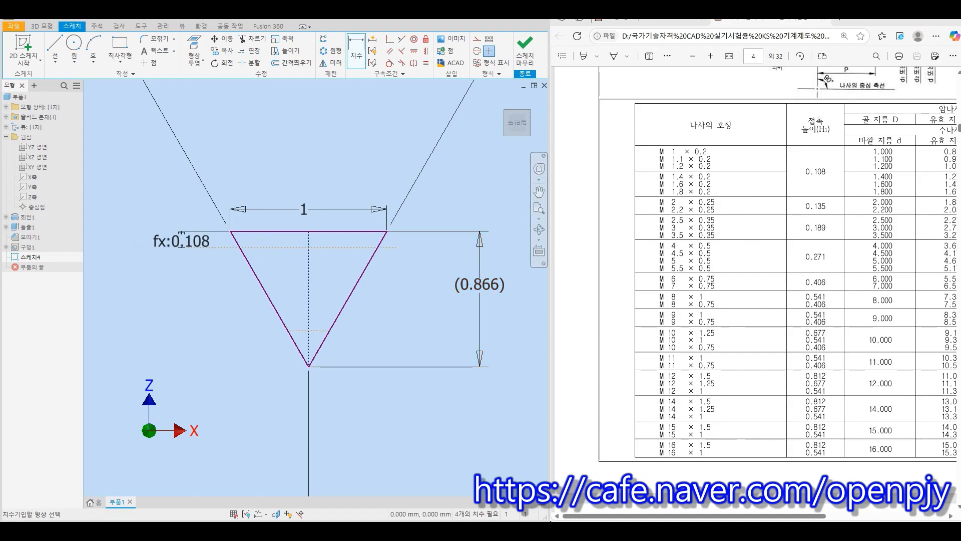
Dimension the distance between the two horizontal construction lines as 0.541 mm
click(319, 247)
click(316, 330)
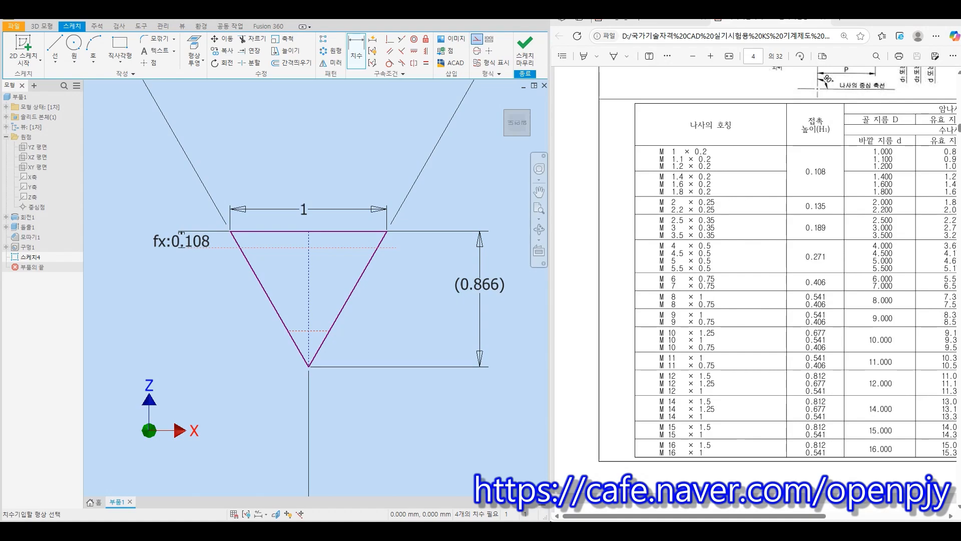
click(212, 298)
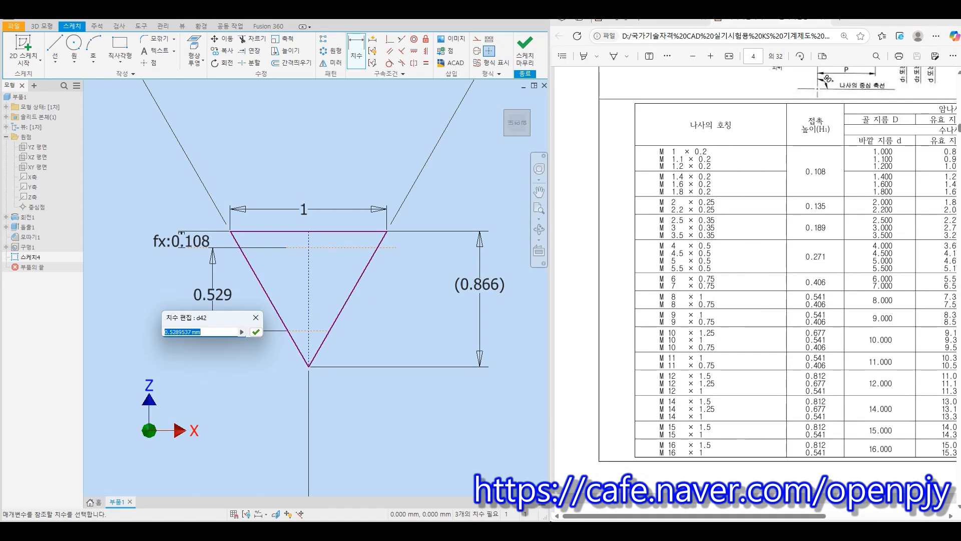
text(0.541)
key(Return)
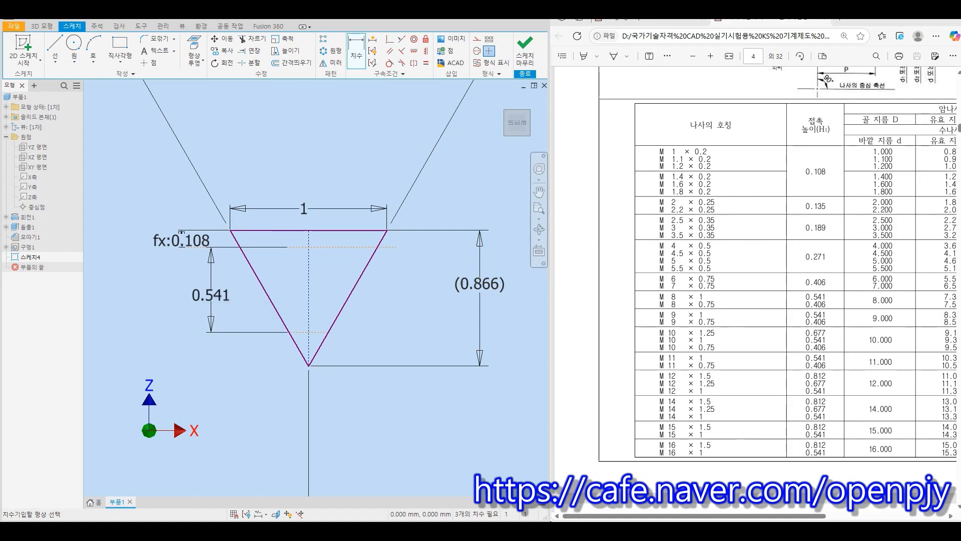
Draw a three-point arc between the lower construction line's endpoints, bulging towards the triangle's apex
click(93, 48)
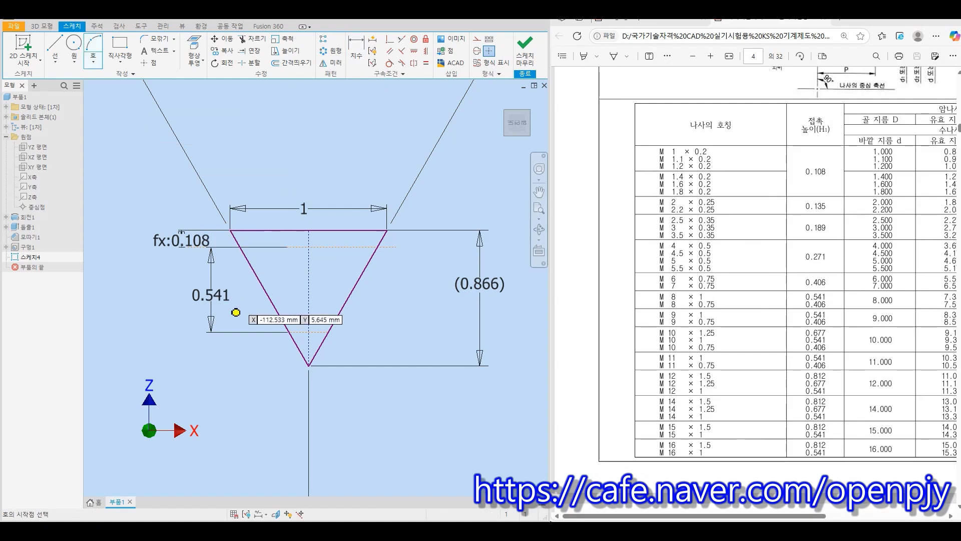
scroll(288, 365, up, 3)
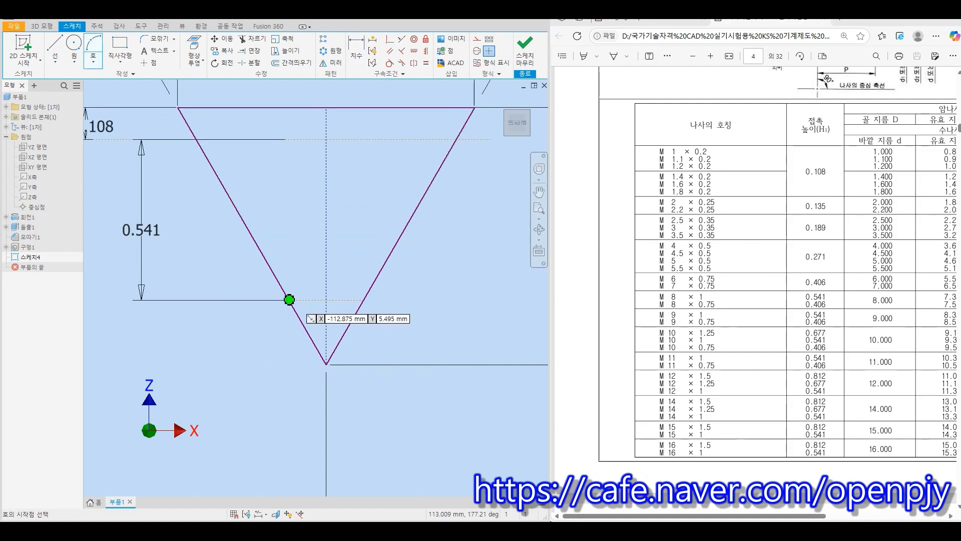
click(289, 300)
click(362, 300)
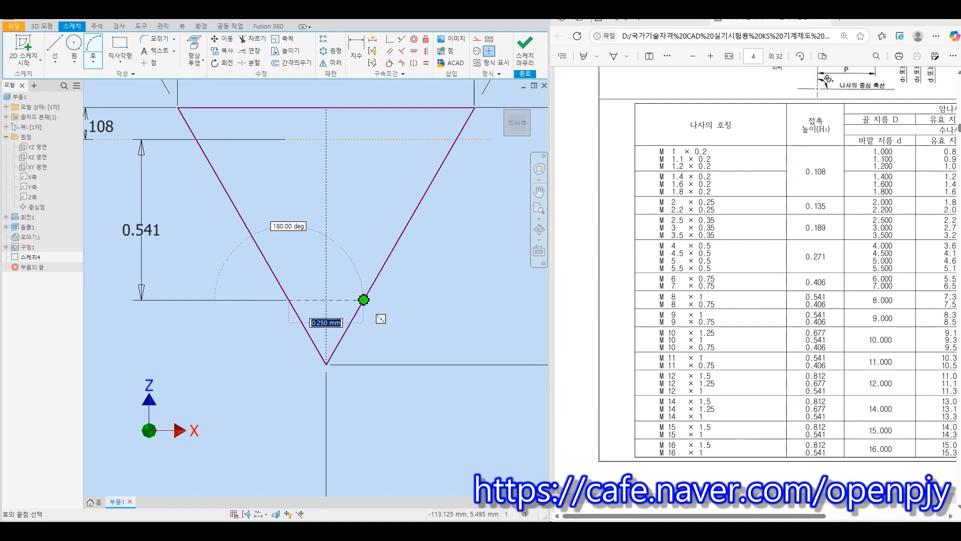
click(340, 315)
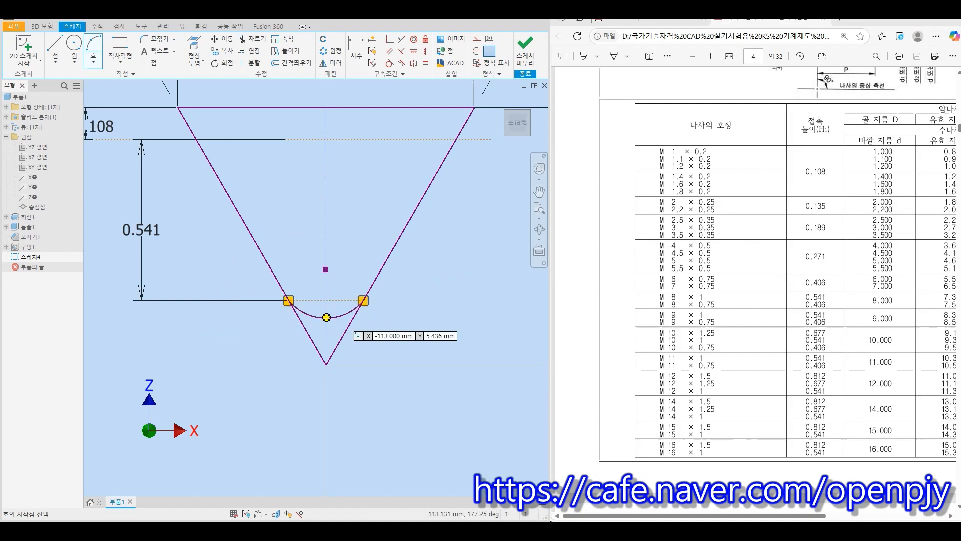
key(Escape)
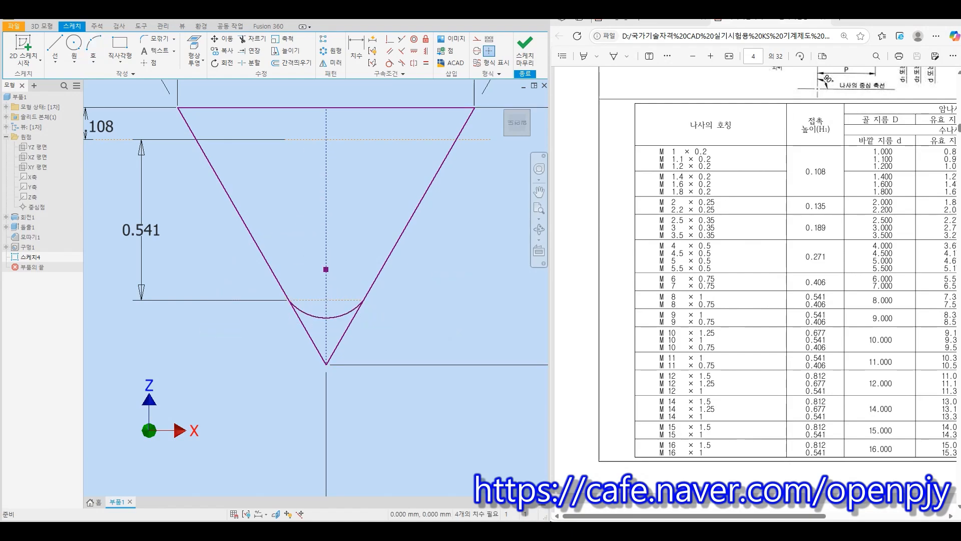
Make the root arc tangent to the triangle's right slanted side
click(390, 63)
click(374, 280)
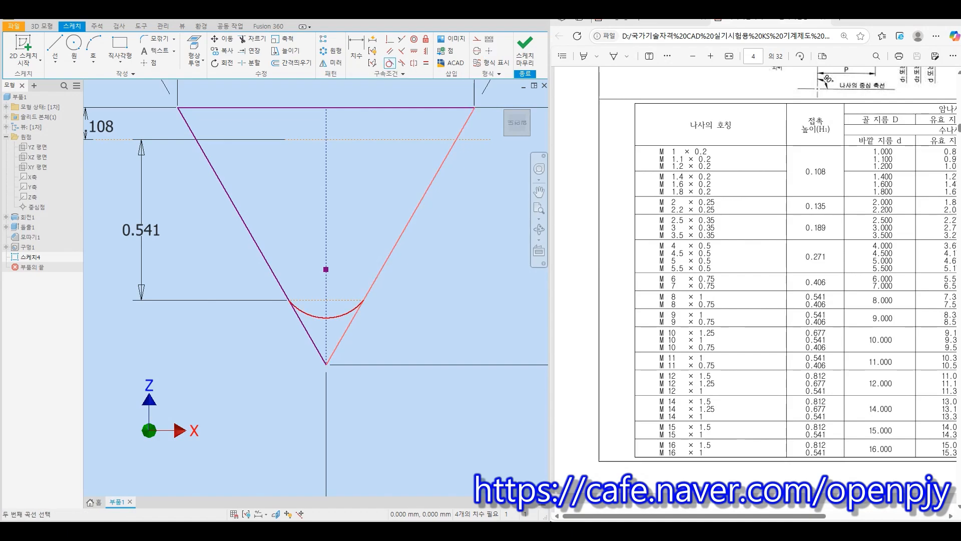
click(339, 314)
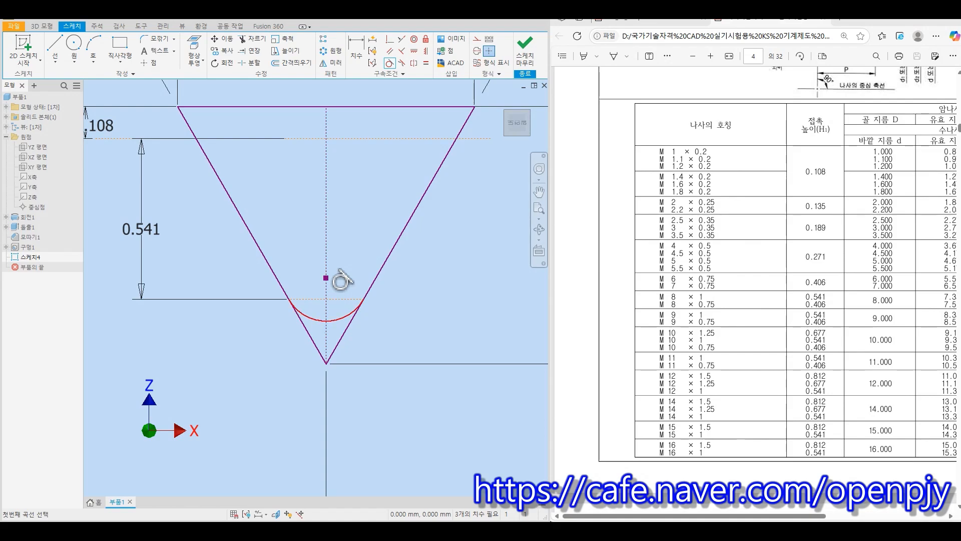
key(Escape)
Project the shaft's cut edges into the thread profile sketch
scroll(403, 312, down, 5)
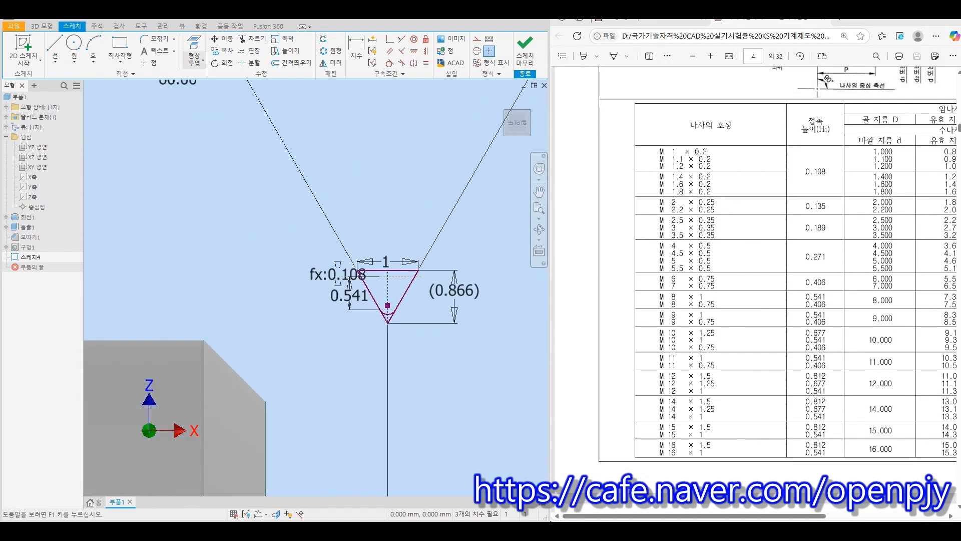
click(203, 59)
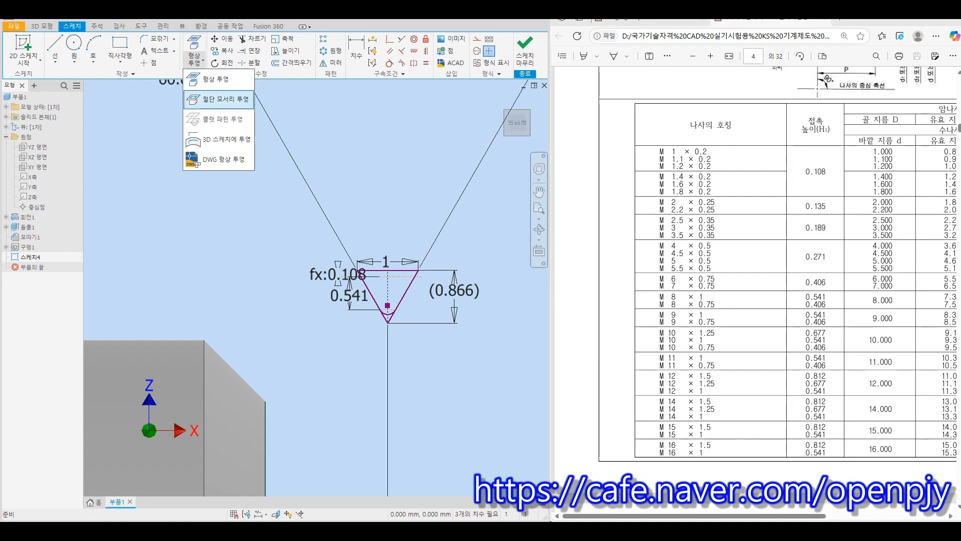
click(225, 99)
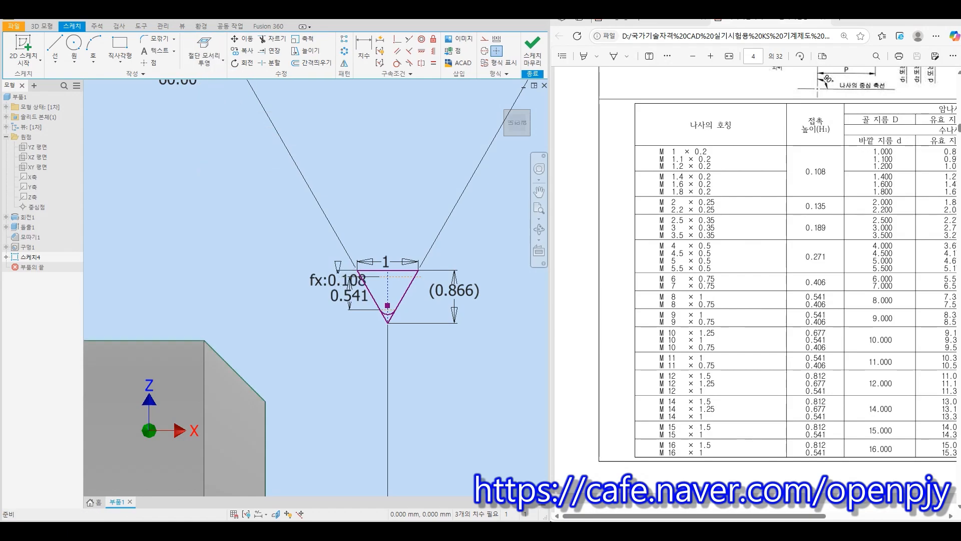
Make the upper horizontal construction line collinear with the projected upper edge of the shaft's thin end
click(409, 39)
click(144, 341)
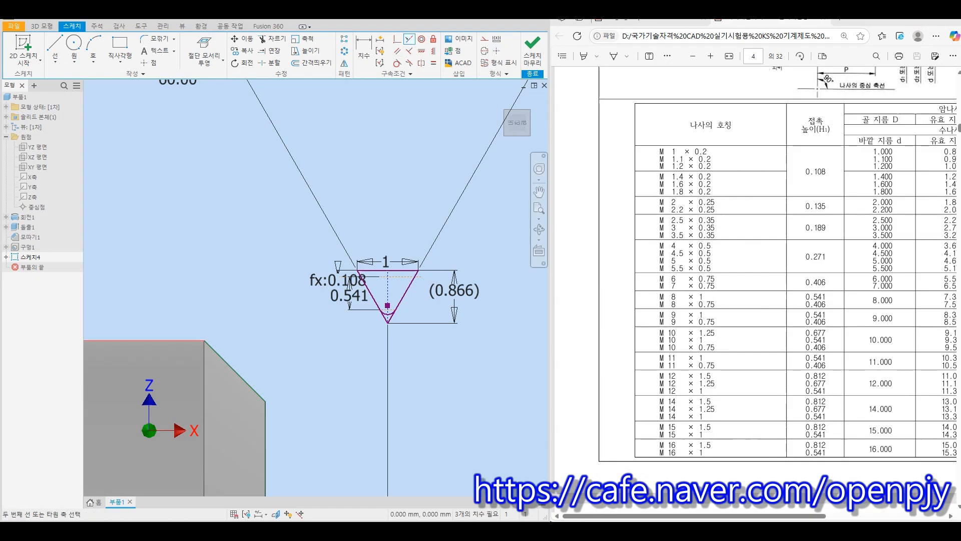
scroll(391, 280, up, 3)
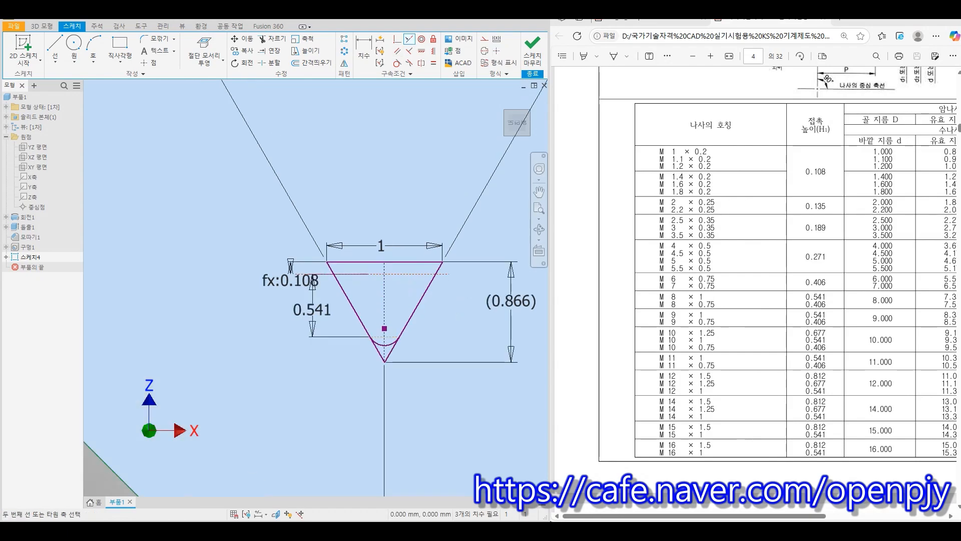
click(387, 274)
scroll(387, 275, down, 3)
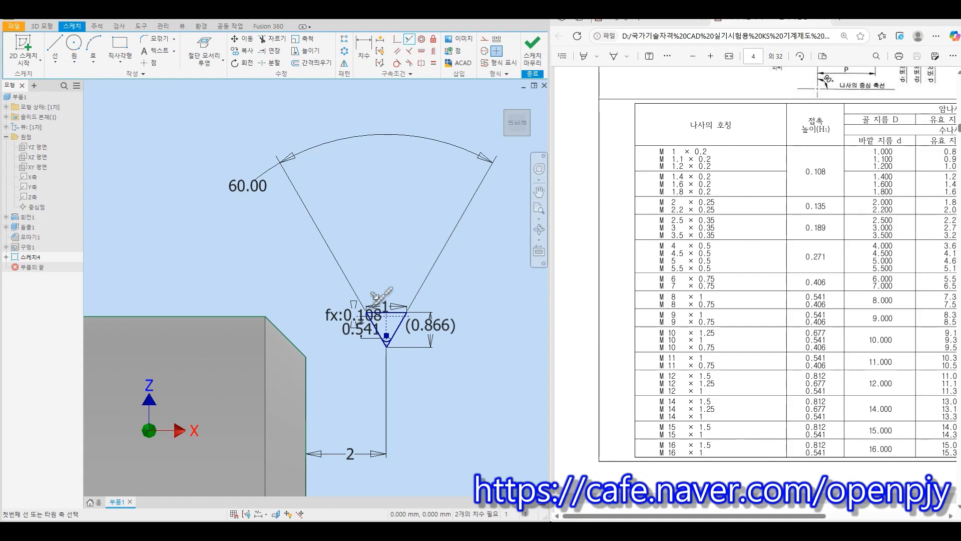
Finish the sketch and set up a Coil using the rounded-root thread profile around the X axis
click(532, 50)
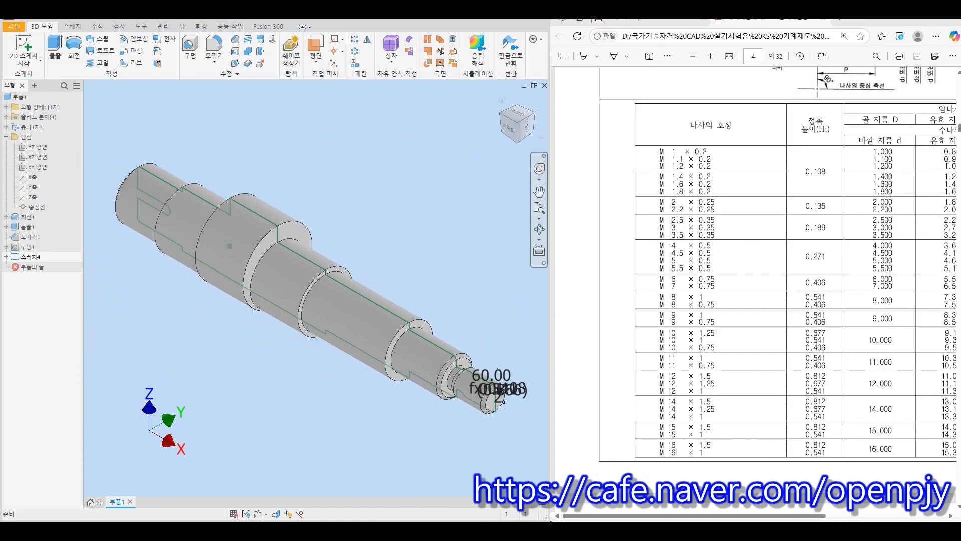
scroll(503, 408, up, 5)
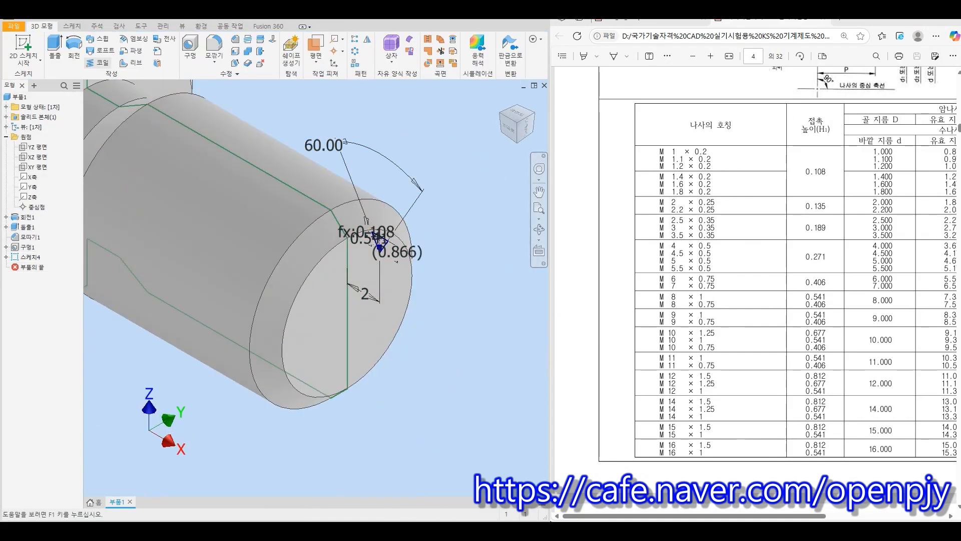
click(97, 63)
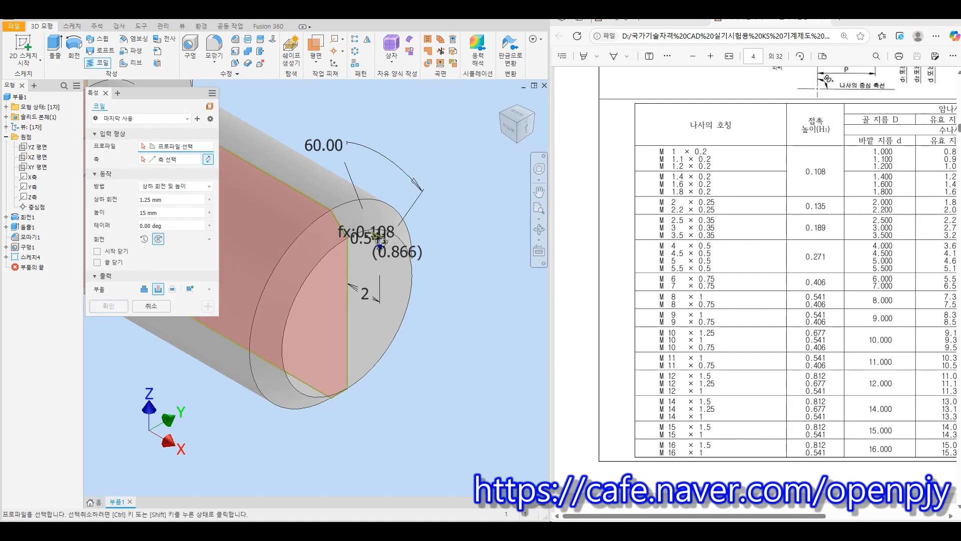
scroll(379, 243, up, 6)
click(379, 244)
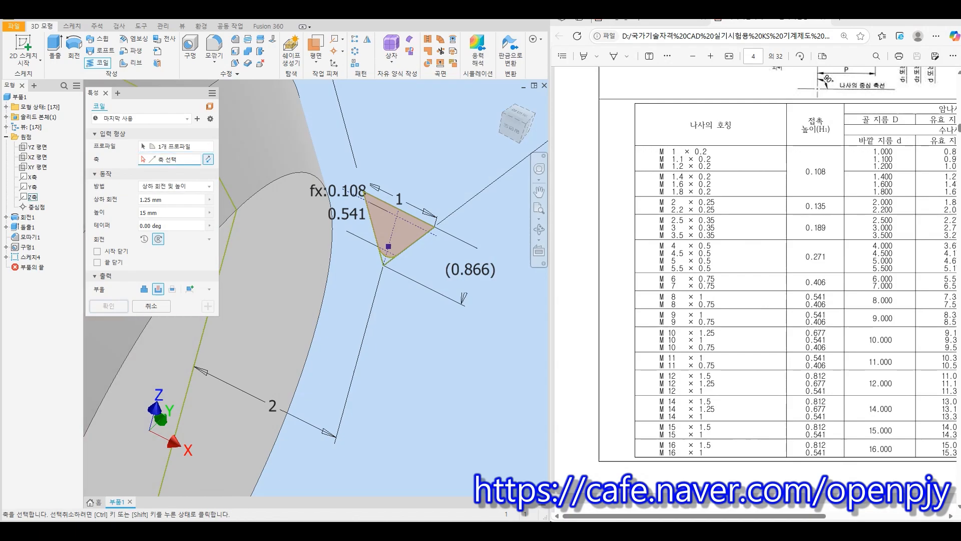
click(32, 176)
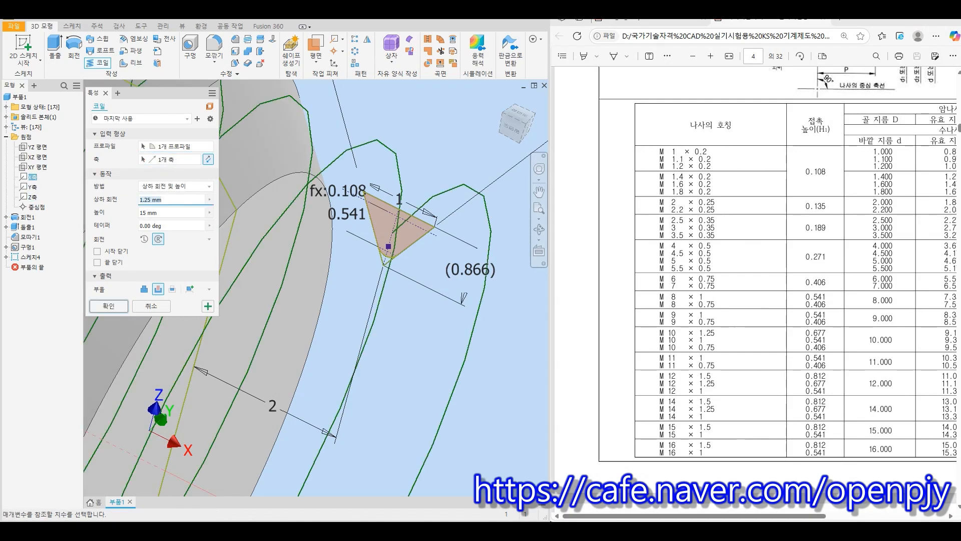
Set the coil pitch to 1 mm with a 15 mm height and cut the thread into the shaft's thin end
scroll(364, 277, down, 4)
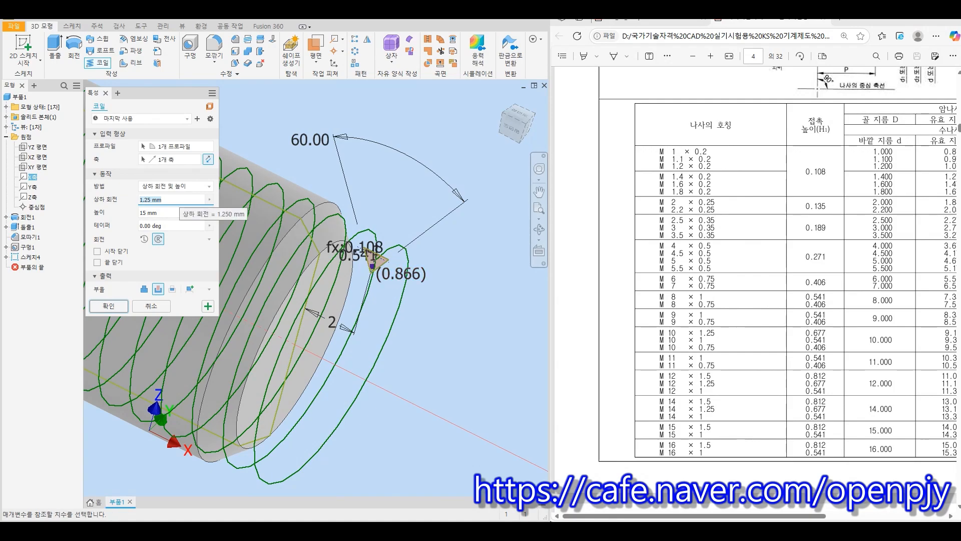
text(1)
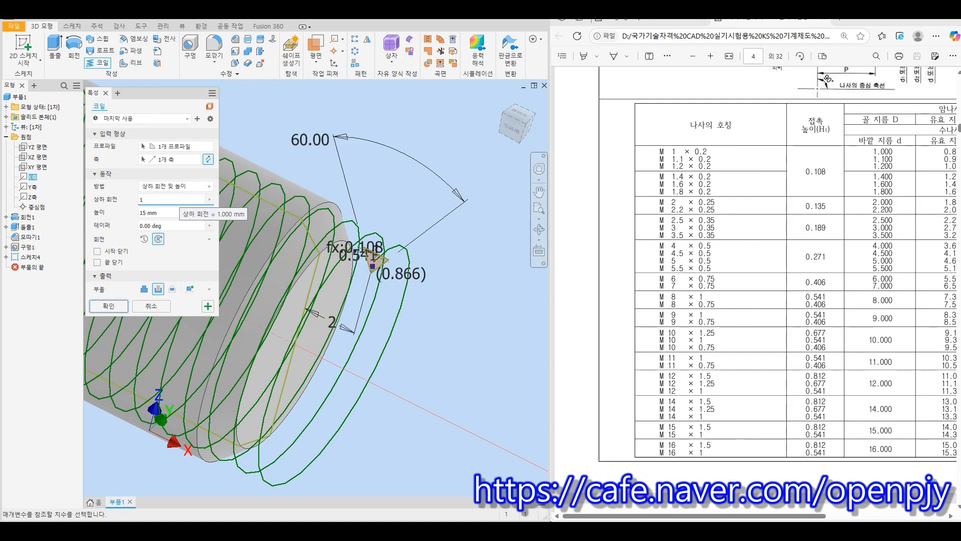
middle_drag(150, 337, 360, 343)
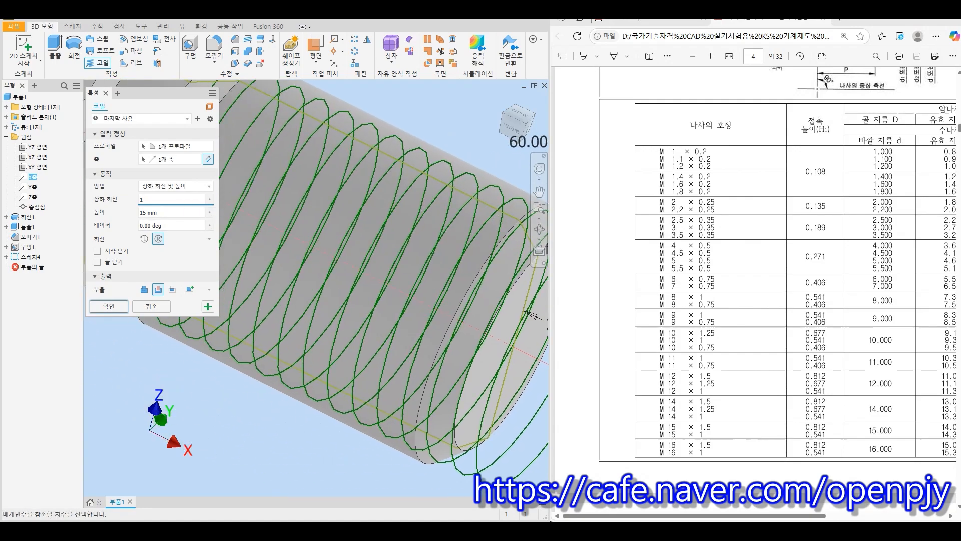
scroll(360, 343, down, 5)
key(F4)
shift+middle_drag(296, 344, 331, 333)
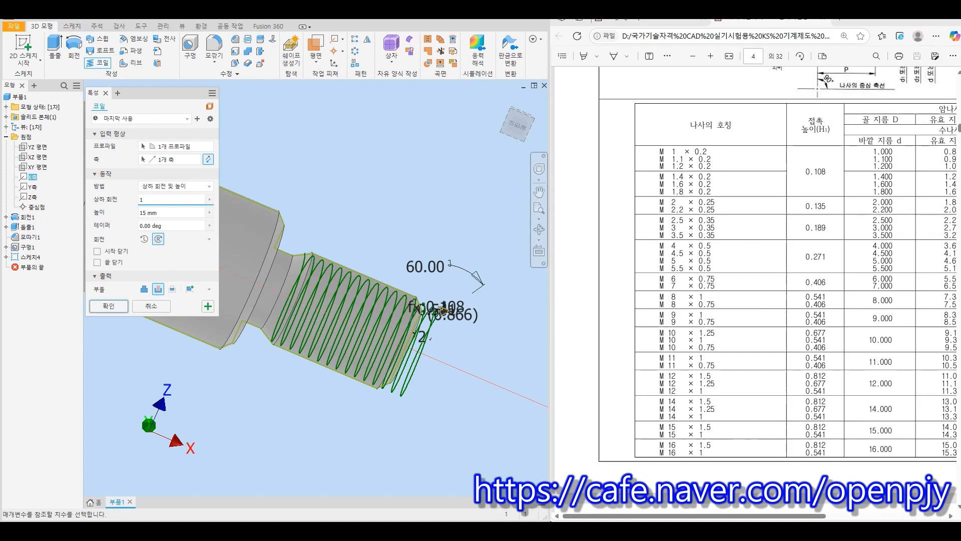
click(108, 306)
Create a sketch on the flat end face of the thread groove, using only the face's projected outline
shift+middle_drag(402, 357, 404, 359)
scroll(350, 230, up, 5)
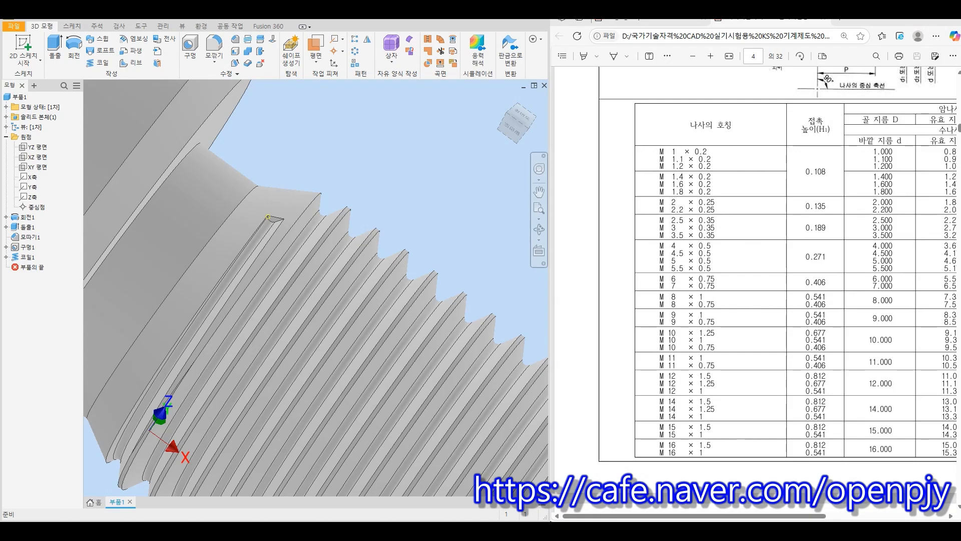
click(23, 47)
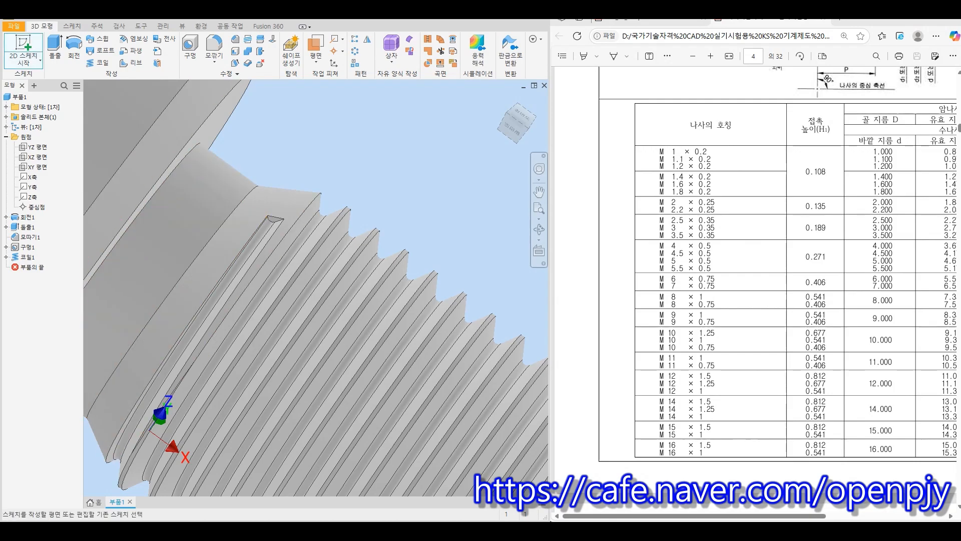
scroll(262, 240, up, 3)
click(286, 200)
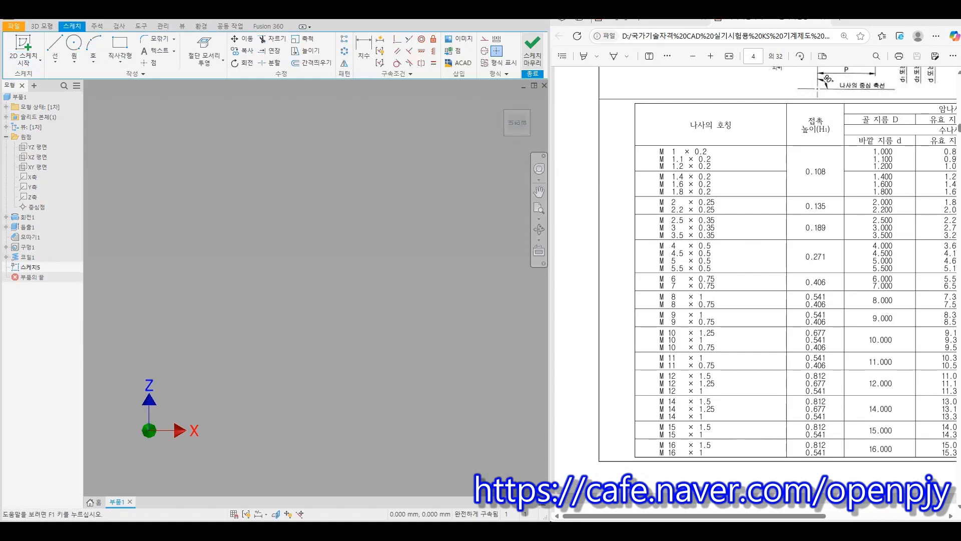
click(532, 50)
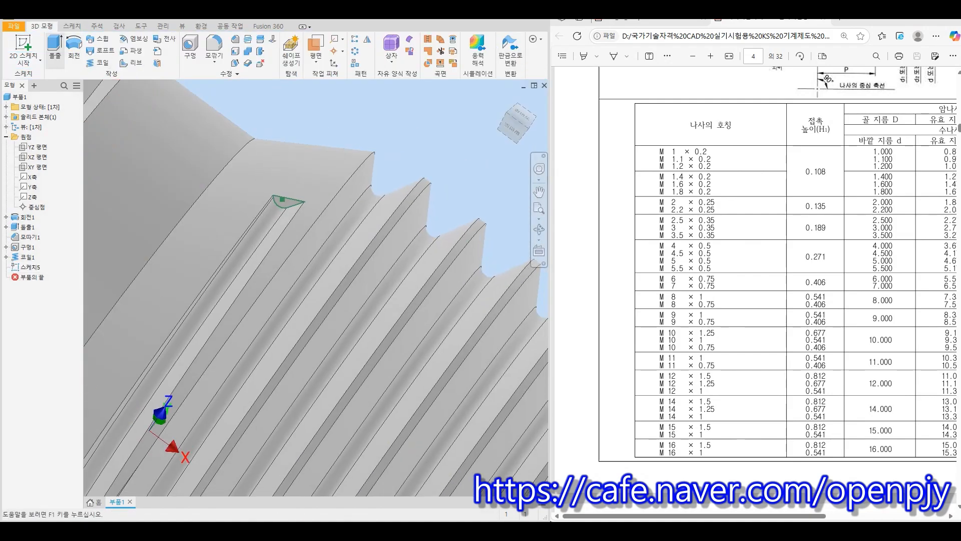
Extrude the groove's end outline 20 mm as a cut in the flipped direction to run the thread out of the shaft
click(54, 47)
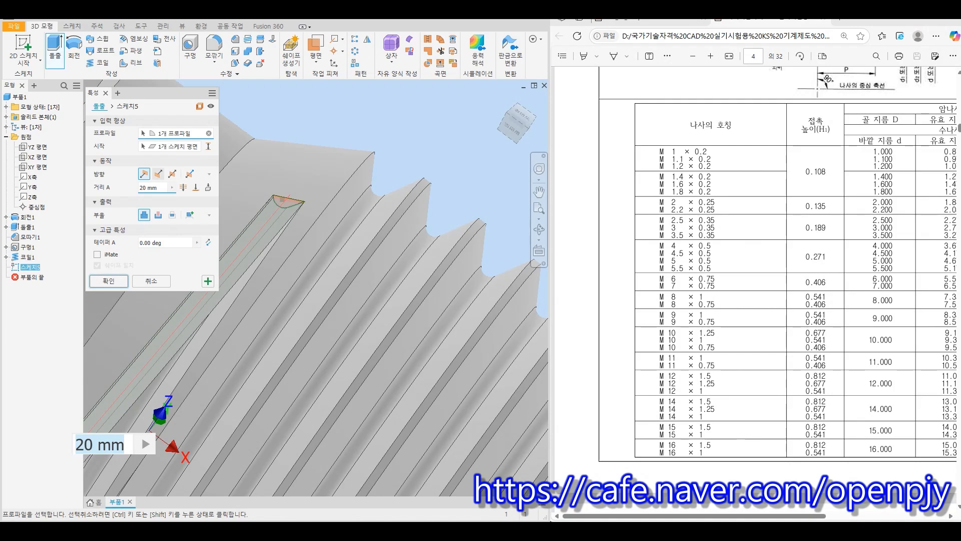
click(158, 174)
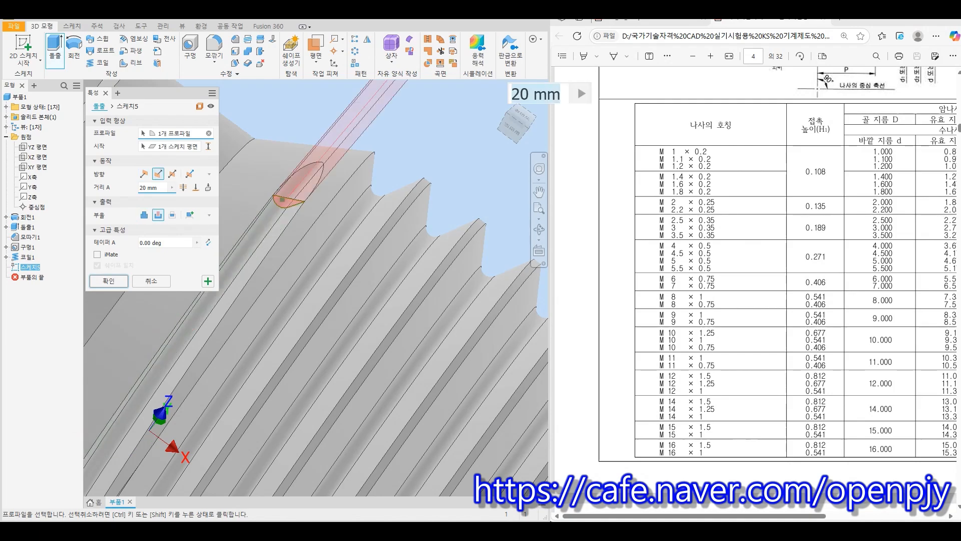
key(Return)
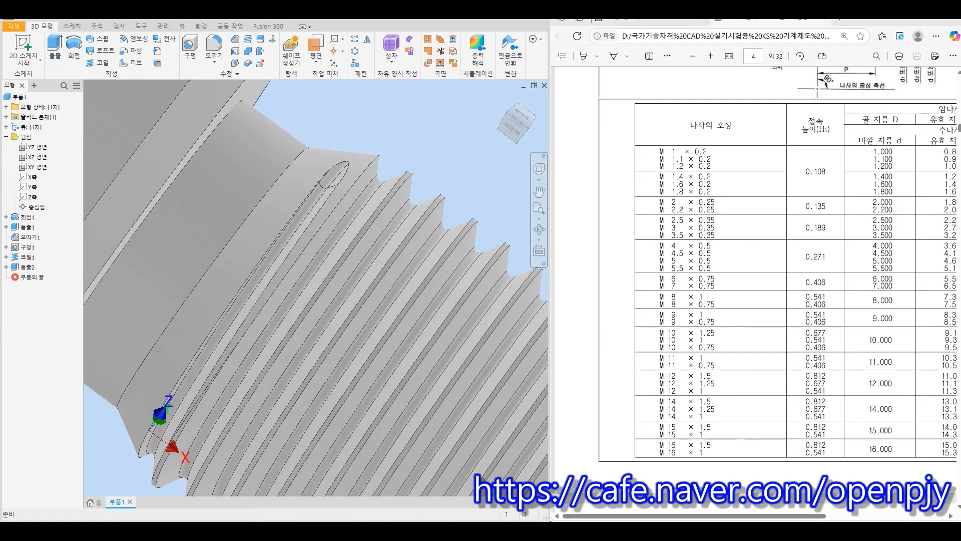
Inspect the threaded hole in the shaft's thick end and the external thread with its run-out on the thin end
click(502, 99)
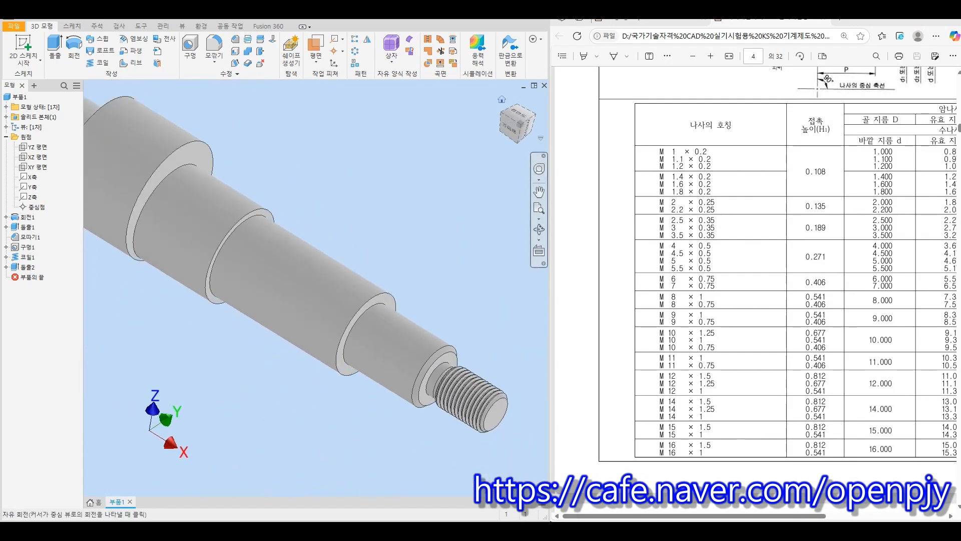
shift+middle_drag(315, 287, 315, 276)
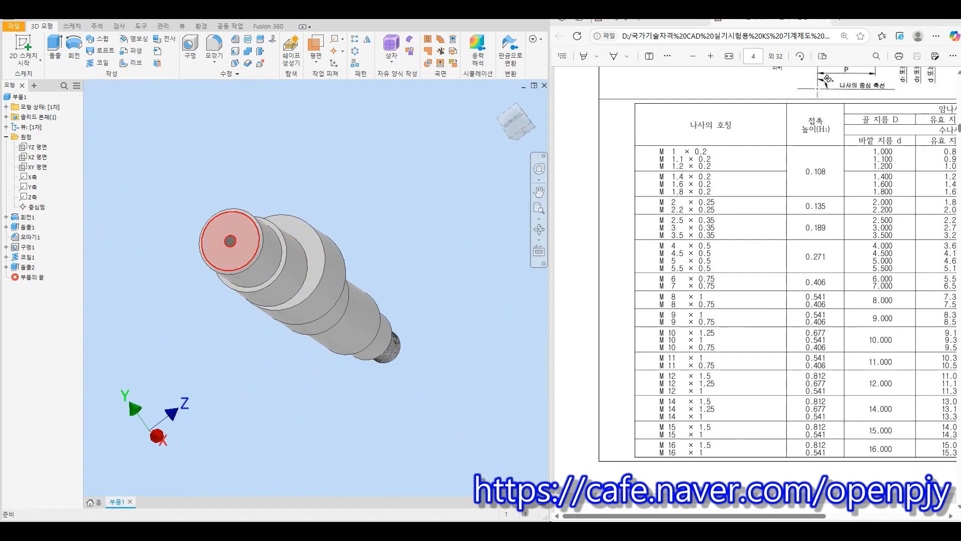
scroll(234, 242, up, 4)
scroll(215, 238, up, 4)
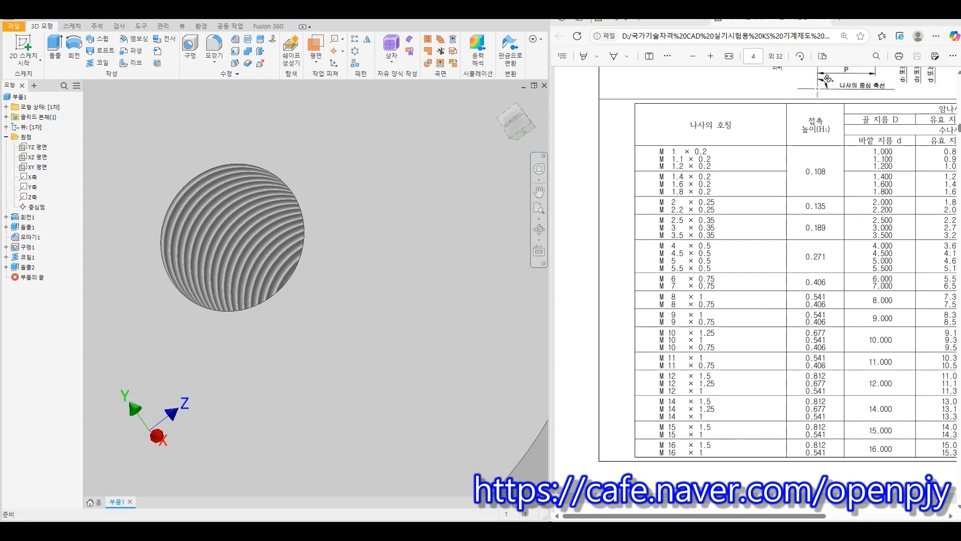
scroll(221, 223, down, 5)
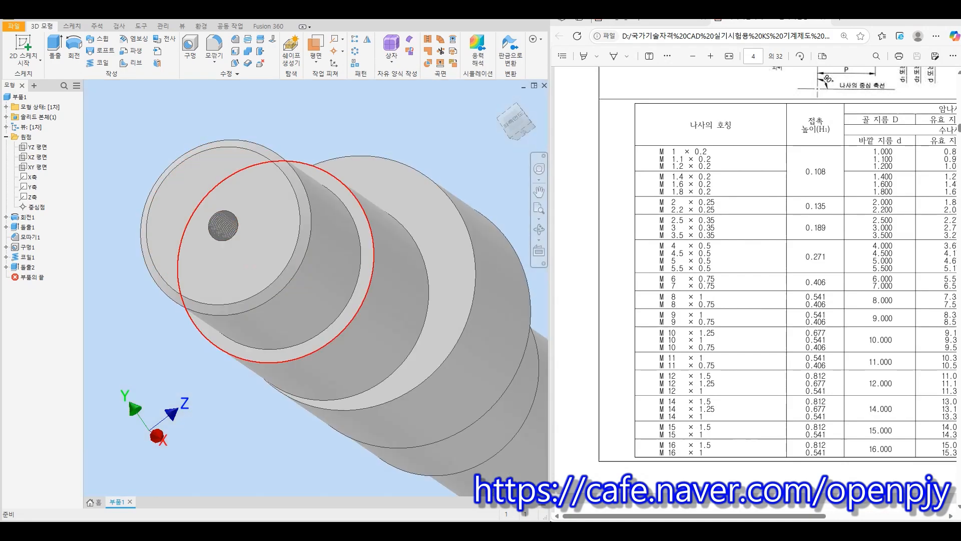
shift+middle_drag(451, 351, 286, 371)
middle_drag(476, 380, 180, 235)
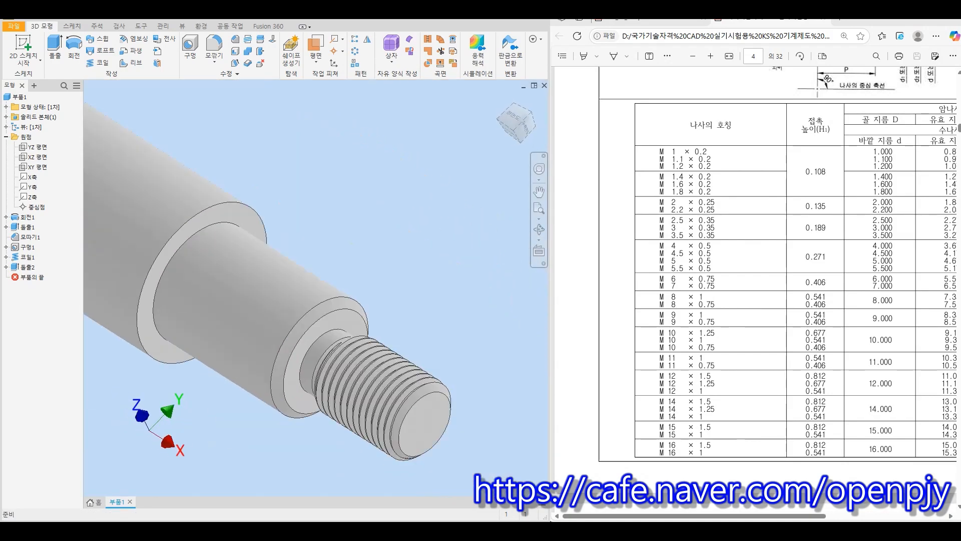
shift+middle_drag(364, 320, 425, 315)
scroll(467, 431, up, 3)
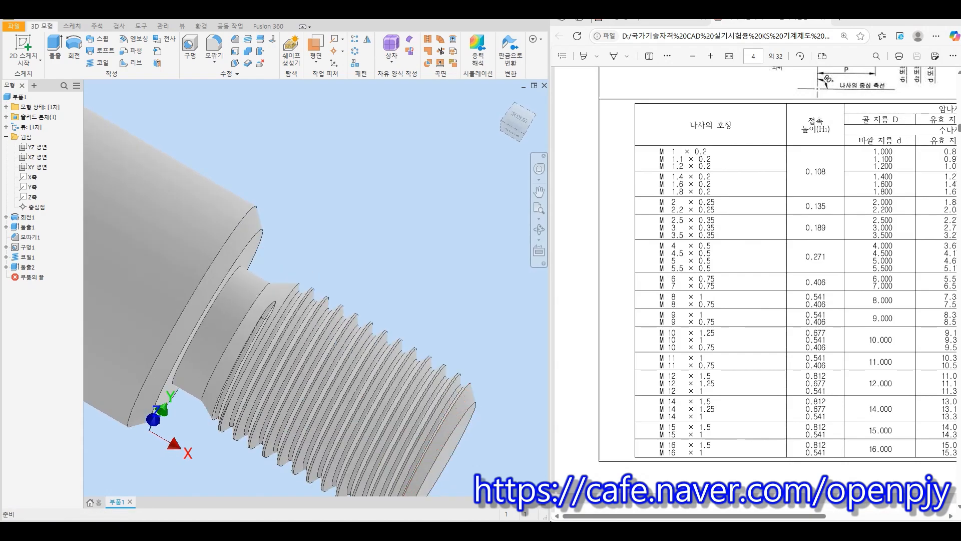
Check the OP_04_004 drawing and look up the parallel key groove dimensions on page 10 of the KS handbook, including the 12~17 shaft range
click(650, 20)
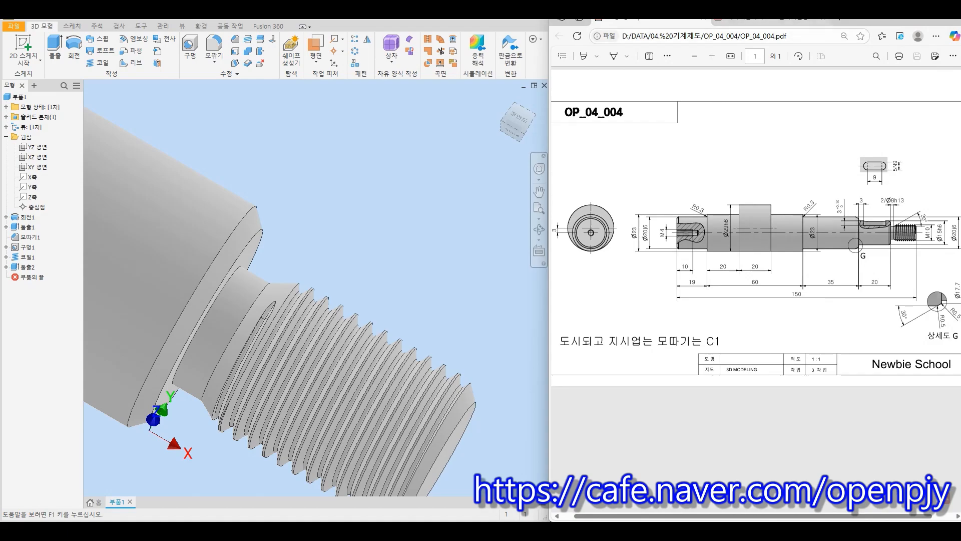
click(771, 20)
click(754, 56)
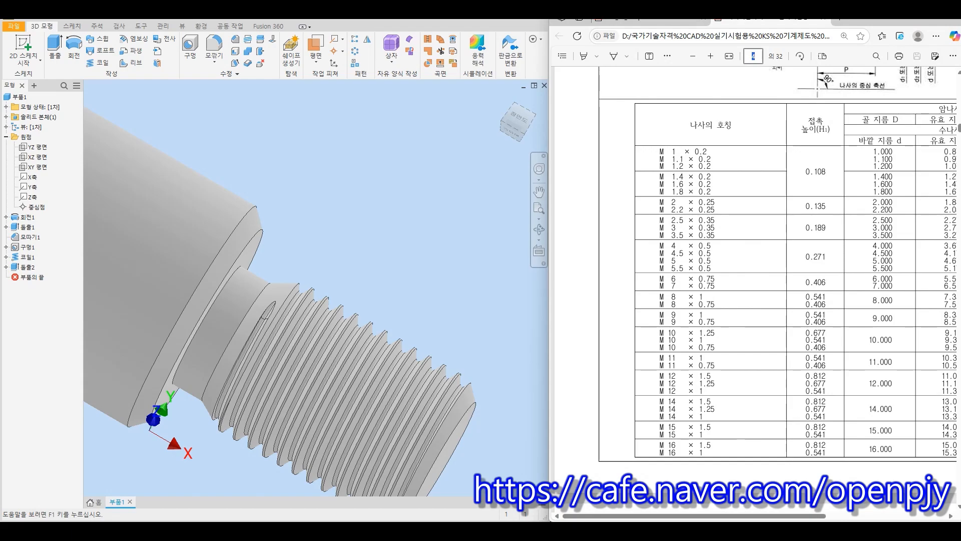
text(10)
key(Return)
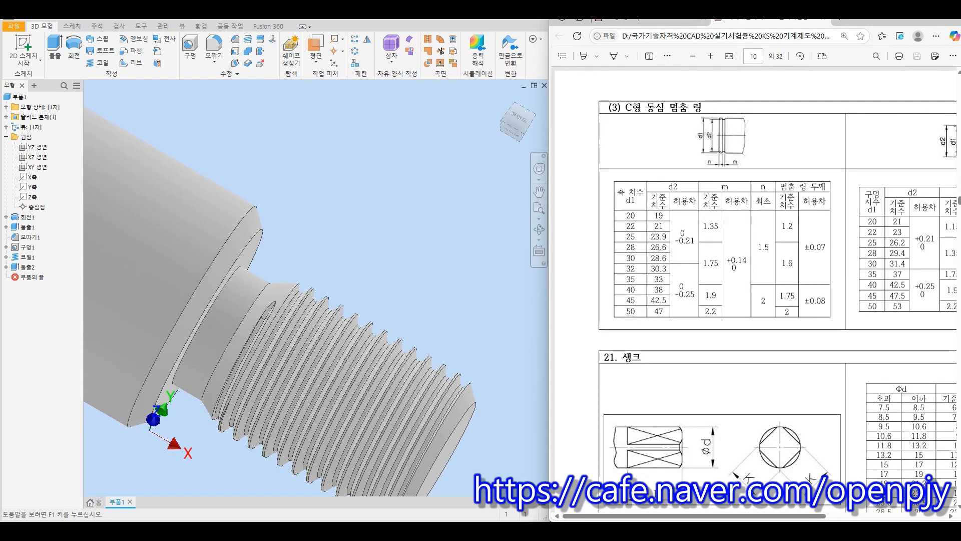
scroll(756, 287, down, 6)
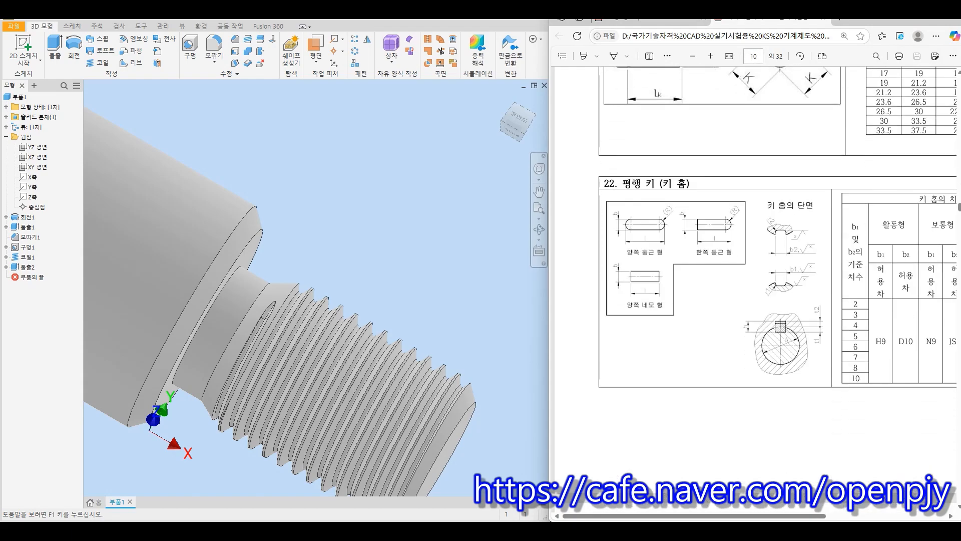
drag(694, 515, 814, 515)
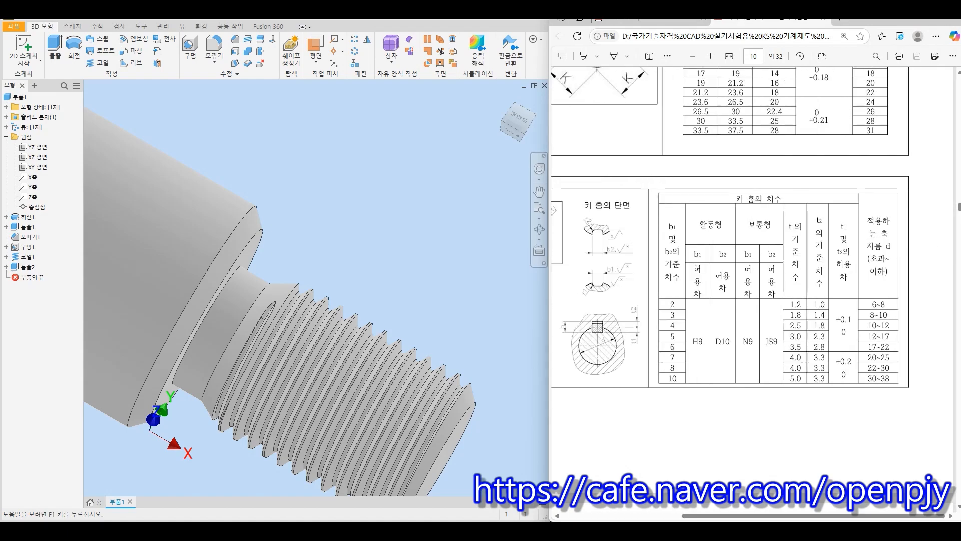
drag(890, 336, 868, 336)
click(882, 343)
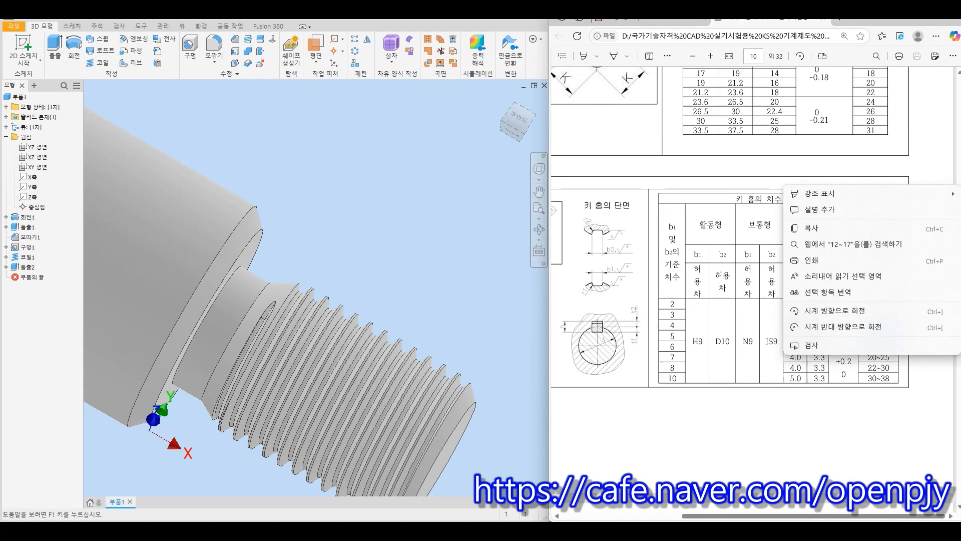
key(Escape)
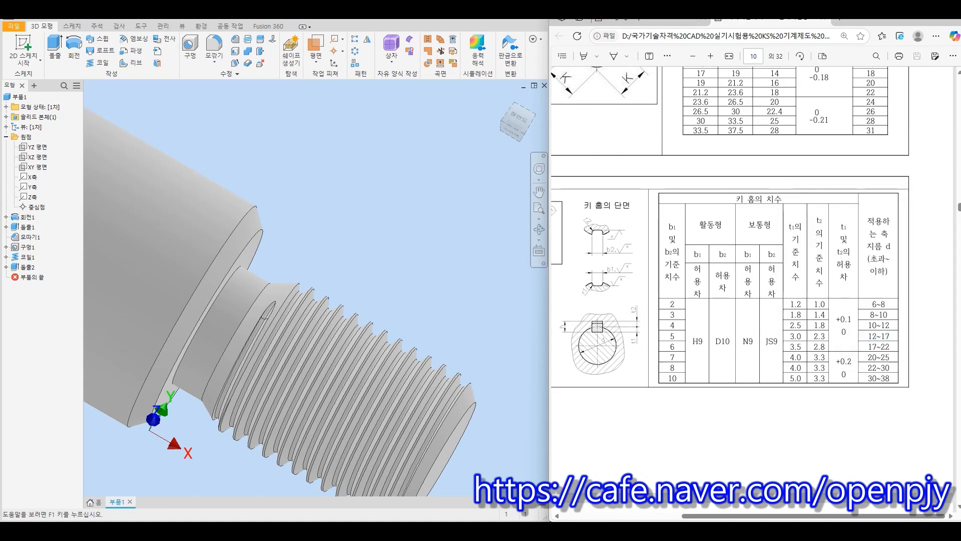
Create a work plane parallel to the XY plane and tangent to the top of the cylindrical step next to the thread
scroll(451, 380, down, 3)
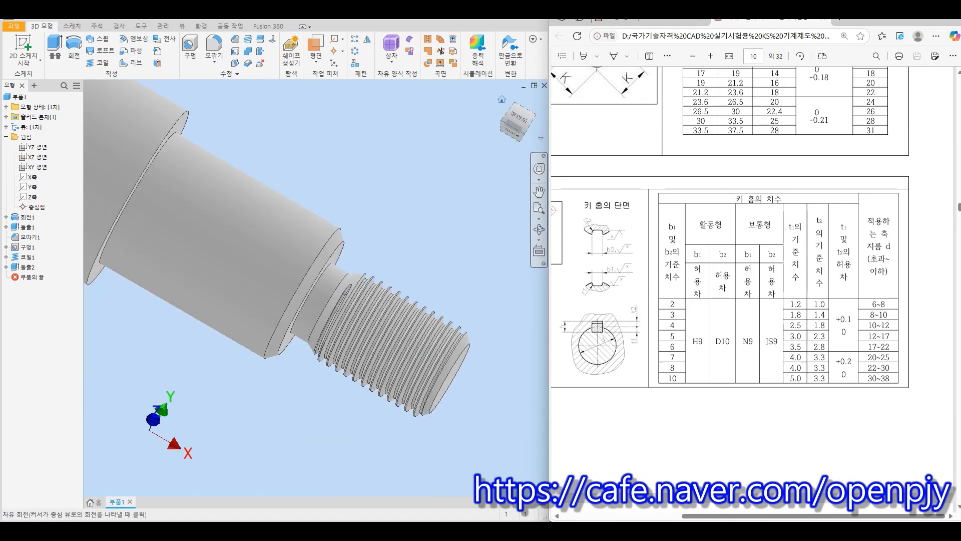
click(521, 129)
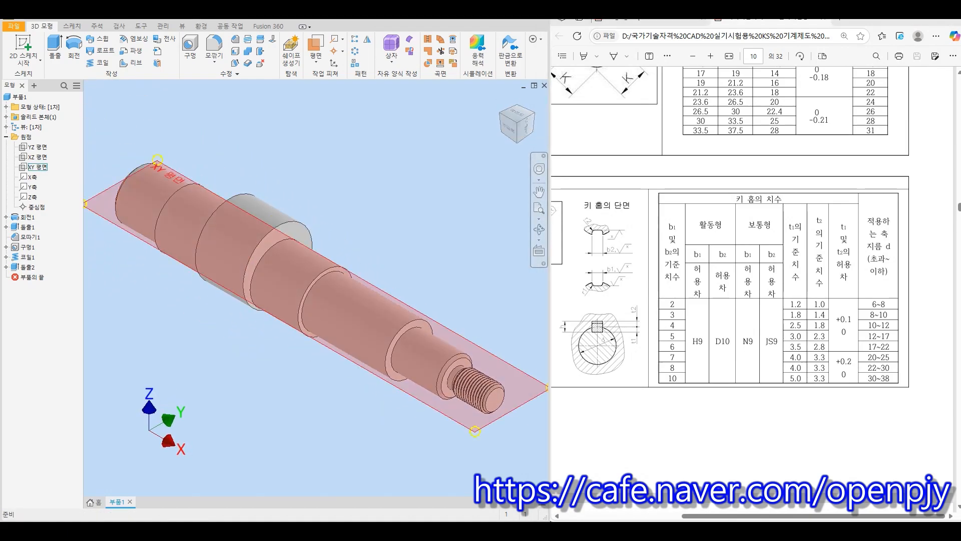
click(38, 166)
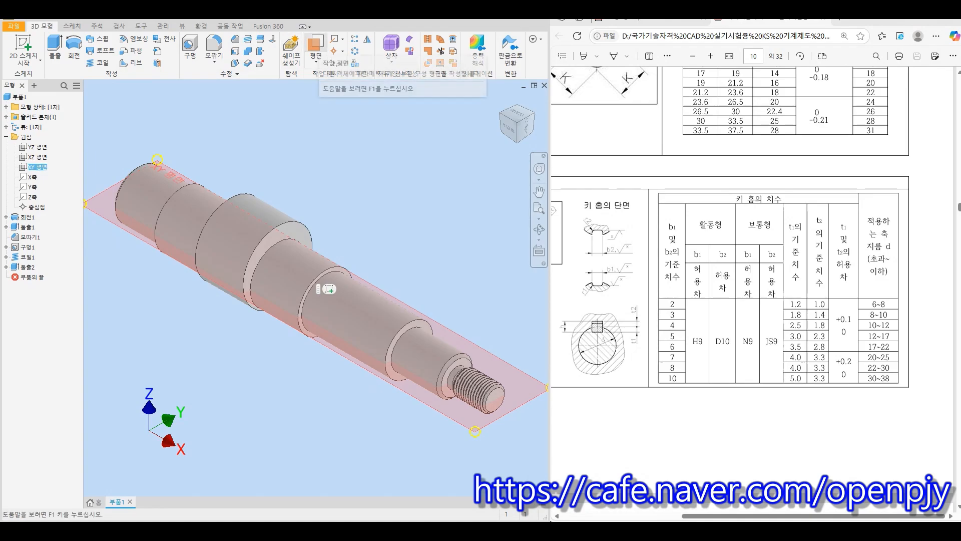
click(316, 48)
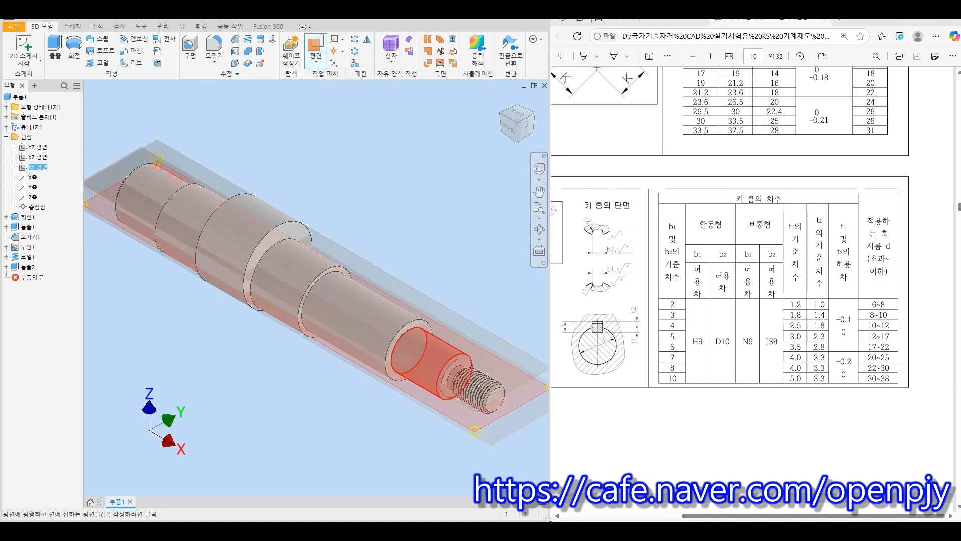
click(435, 350)
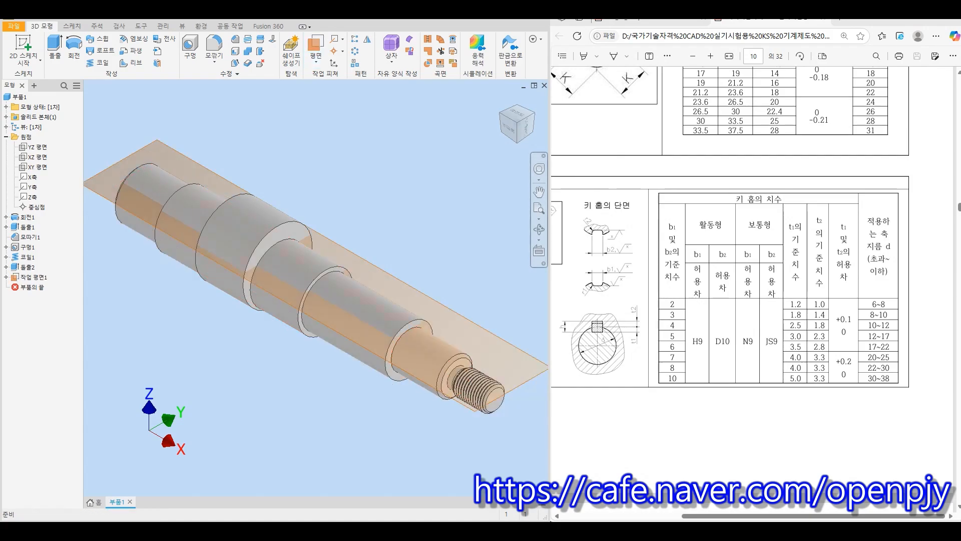
shift+middle_drag(315, 287, 336, 251)
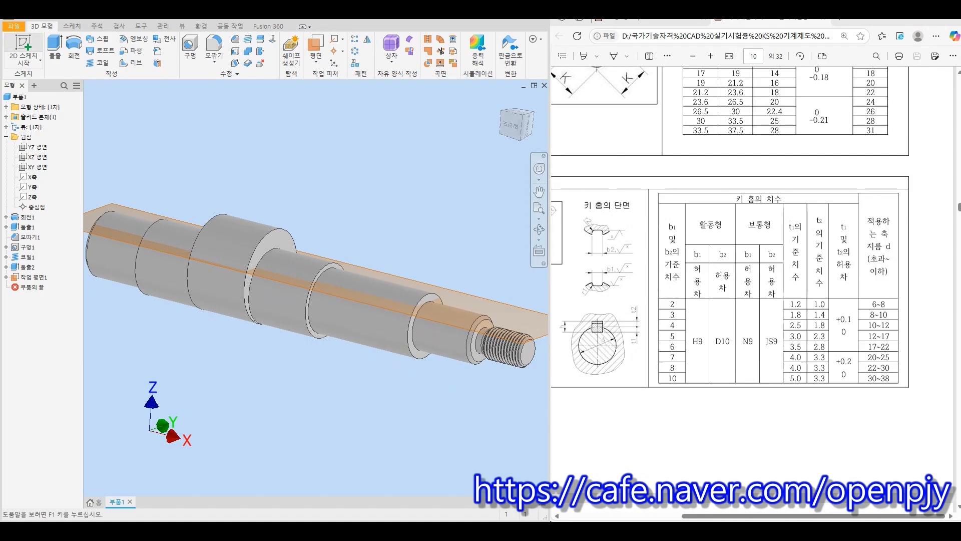
Sketch a centre-to-centre slot about 13 mm between centres and 2.8 mm wide on the tangent work plane, over the step next to the thread
click(23, 50)
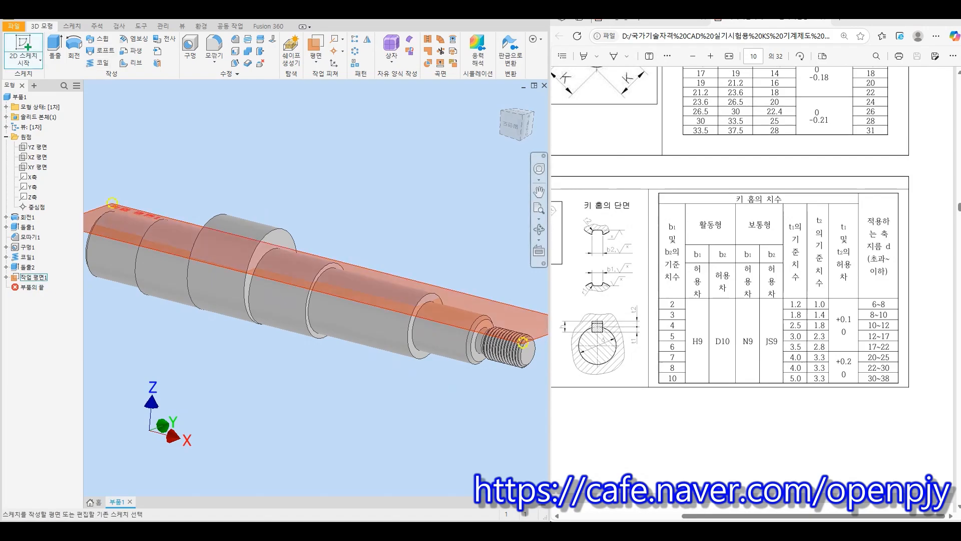
click(33, 277)
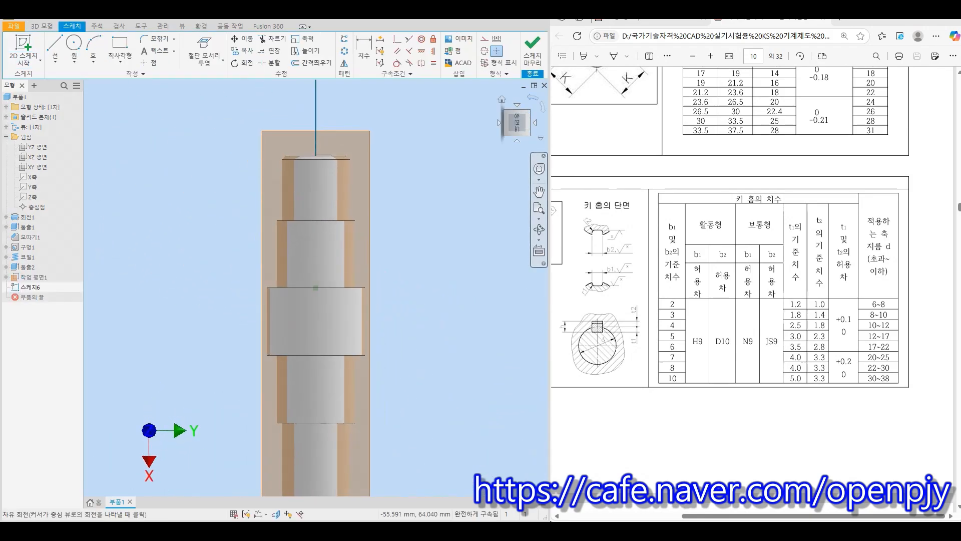
click(120, 61)
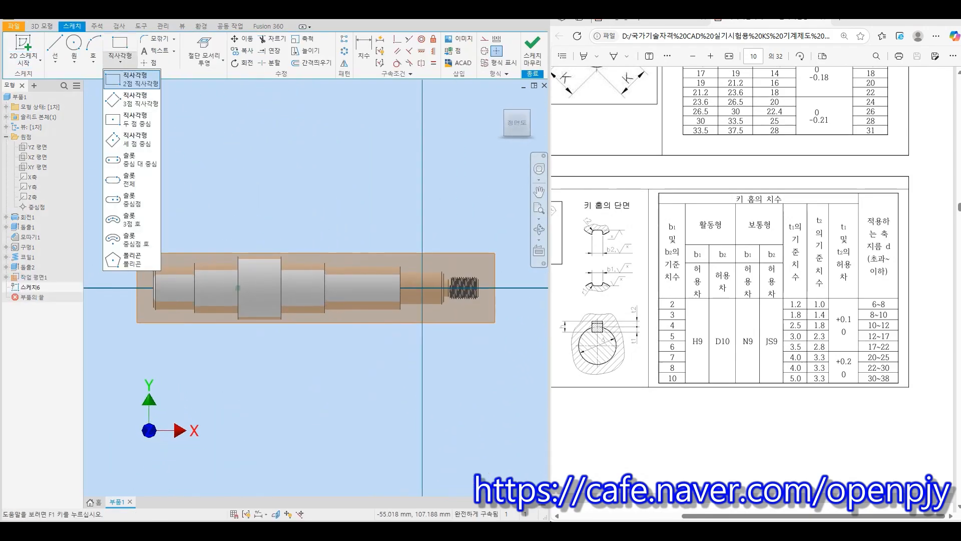
click(131, 159)
scroll(421, 286, up, 8)
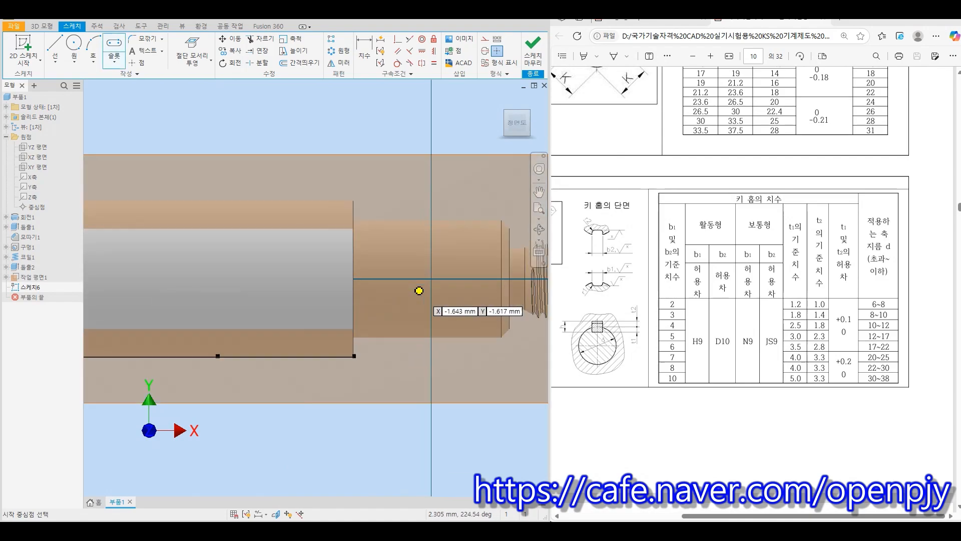
click(254, 261)
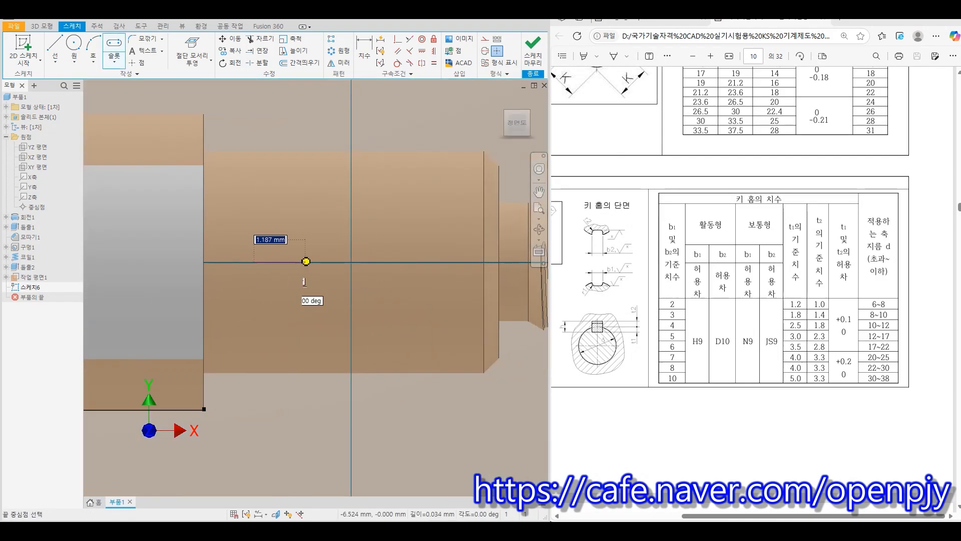
click(449, 261)
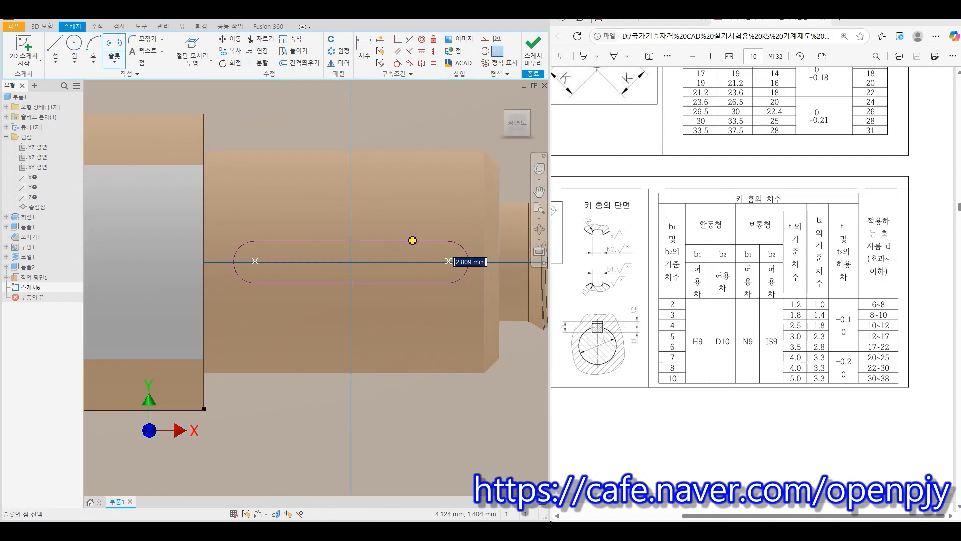
click(411, 241)
key(Escape)
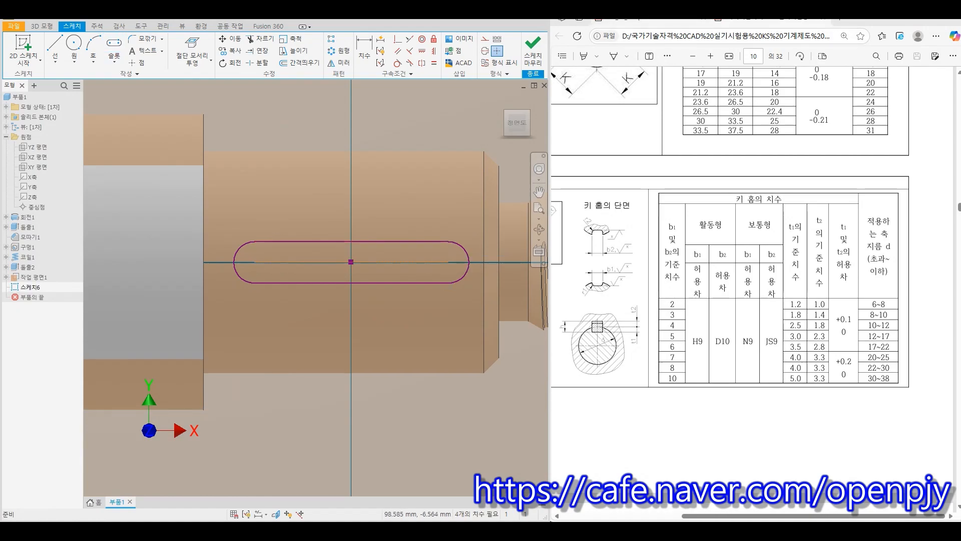
Consult the OP_04_004 drawing and dimension the slot's near end 3 mm from the adjacent shaft shoulder
click(651, 22)
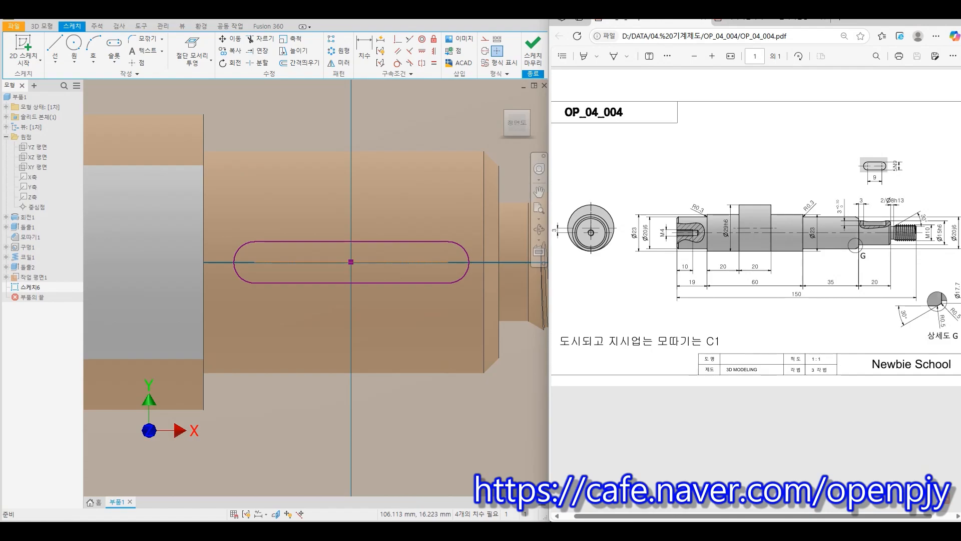
key(d)
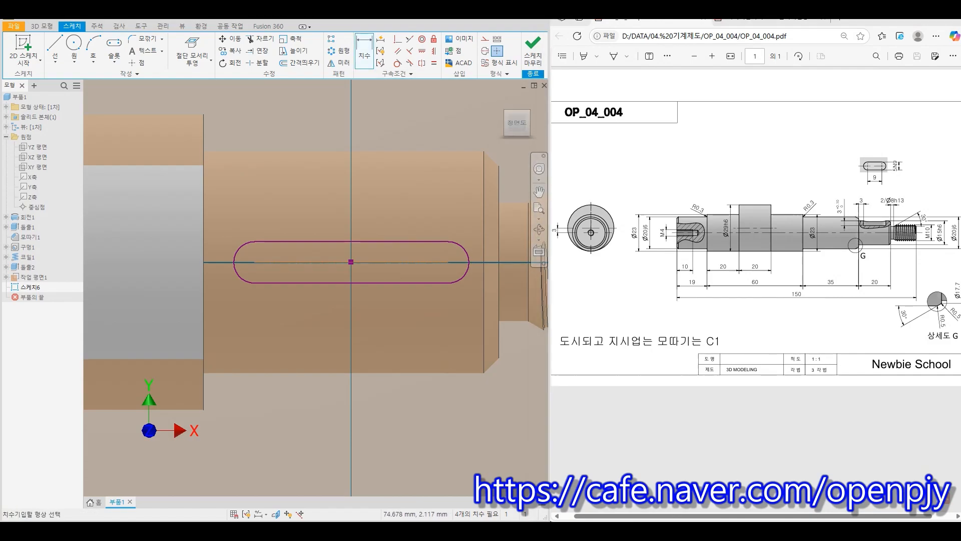
click(204, 229)
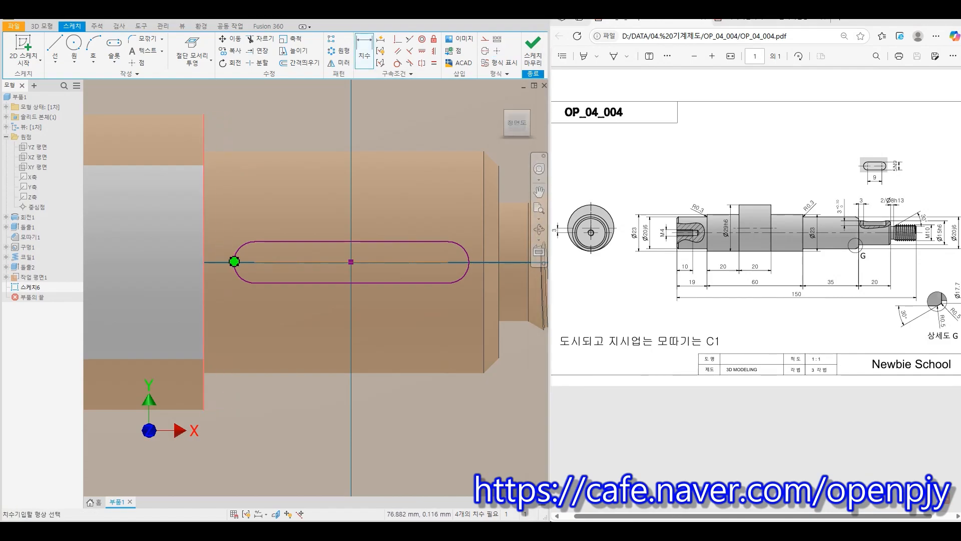
click(234, 261)
click(228, 206)
text(3)
key(Return)
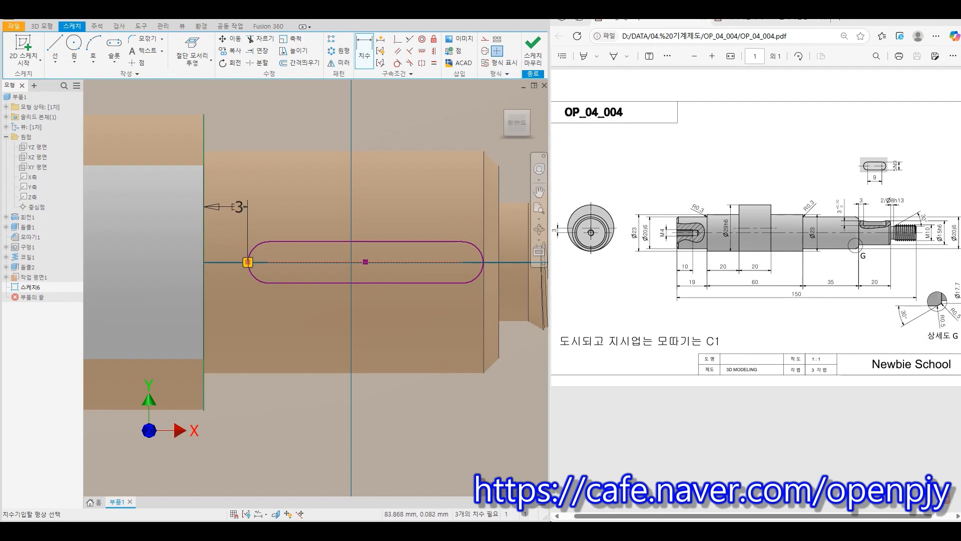
Set the slot's centre-to-centre length to 9 mm and its width to 5 mm
click(455, 262)
click(334, 313)
text(9)
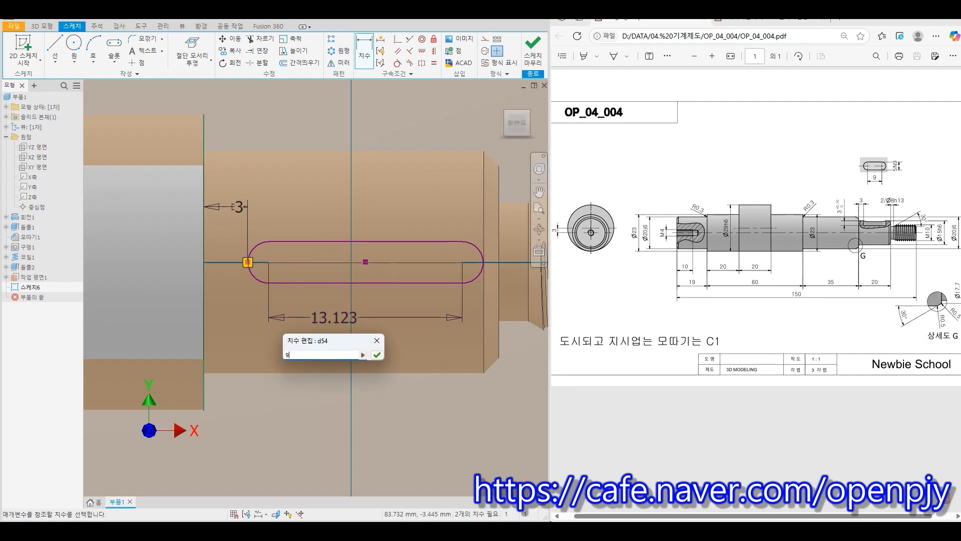
key(Return)
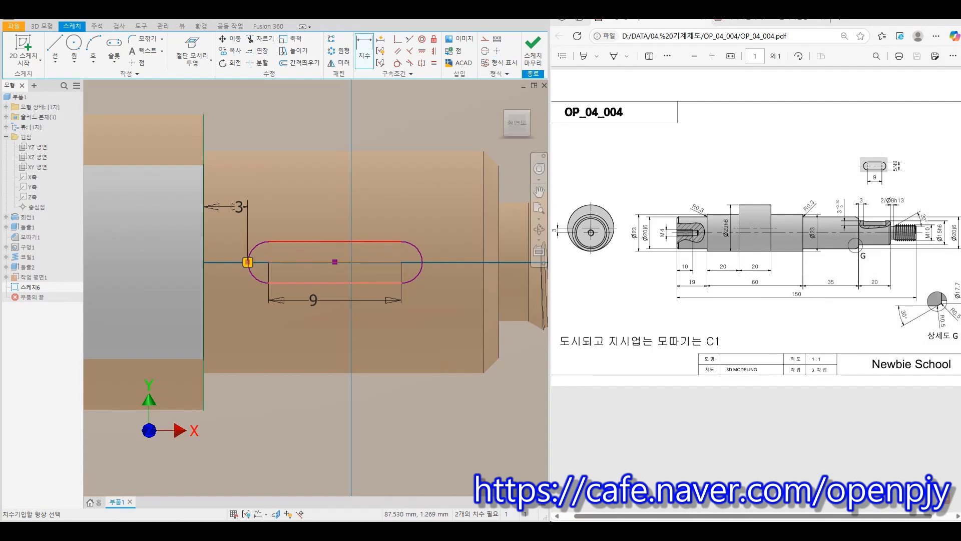
click(389, 242)
click(459, 252)
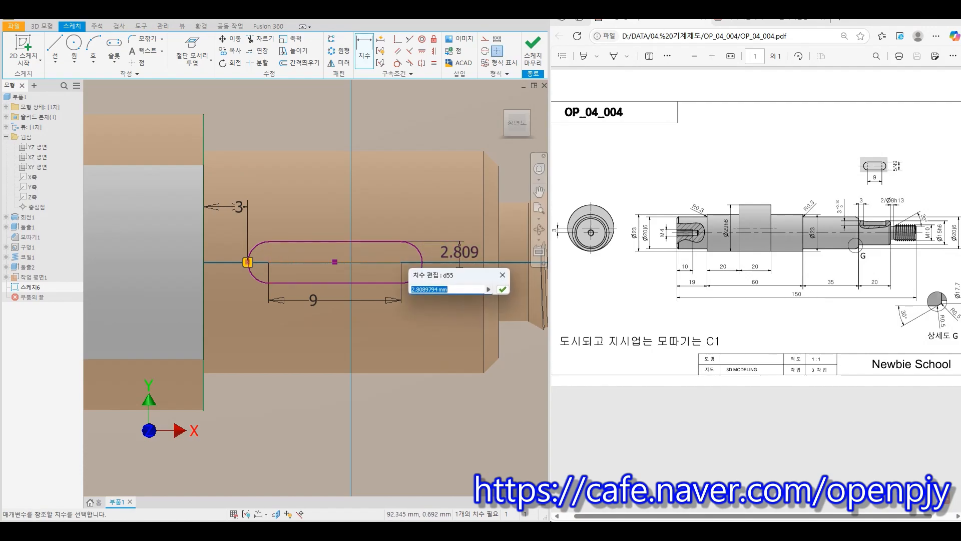
text(5)
key(Return)
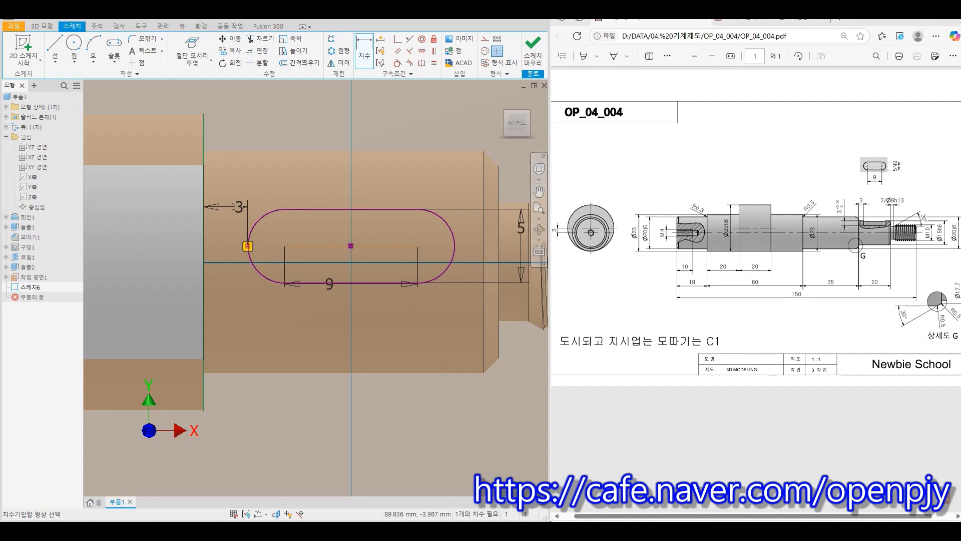
Constrain the slot's centre point horizontally onto the shaft's centreline and finish the keyway sketch
scroll(416, 322, down, 5)
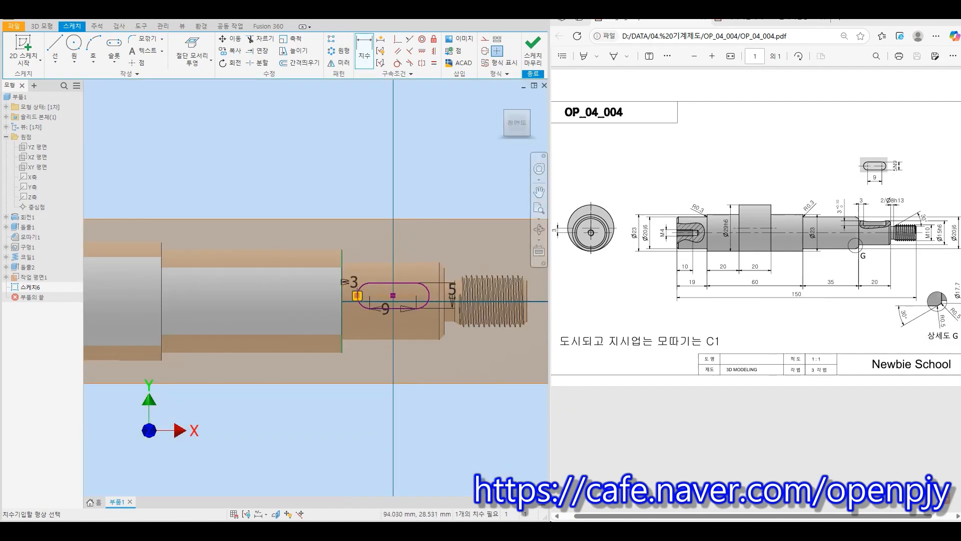
key(Escape)
key(d)
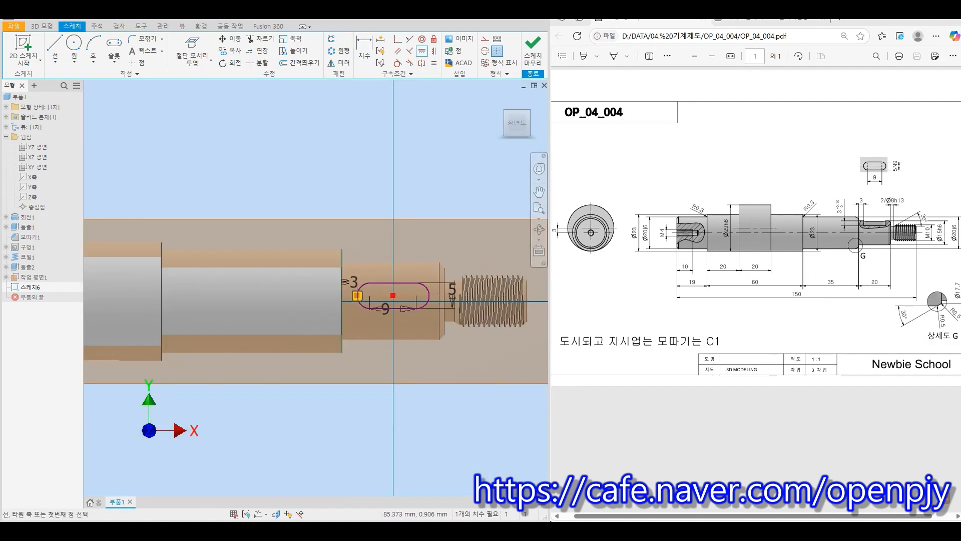
click(393, 296)
scroll(393, 295, down, 3)
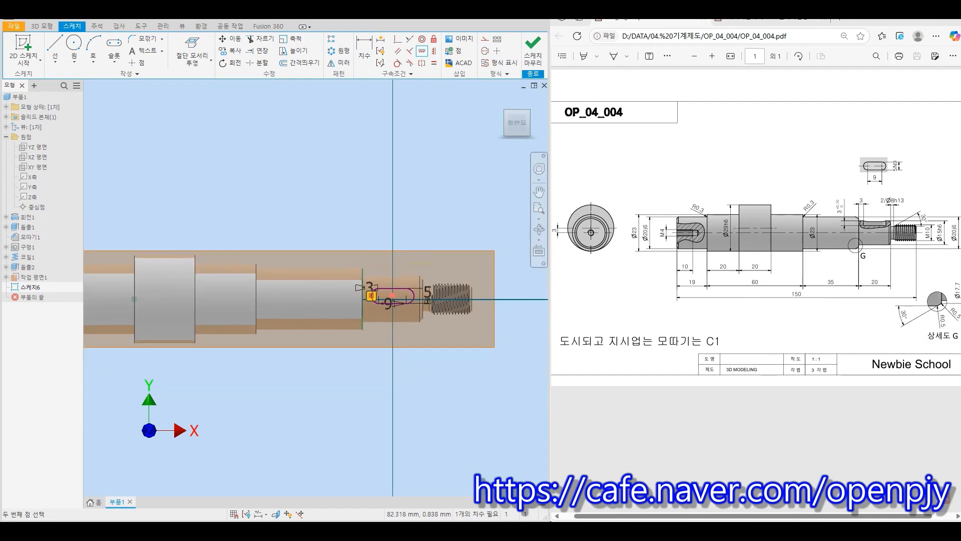
click(393, 300)
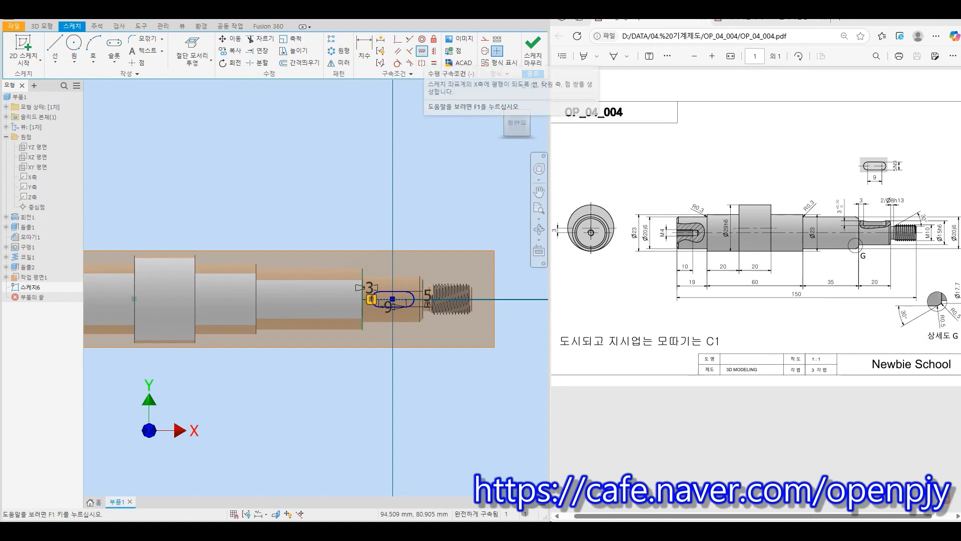
click(533, 53)
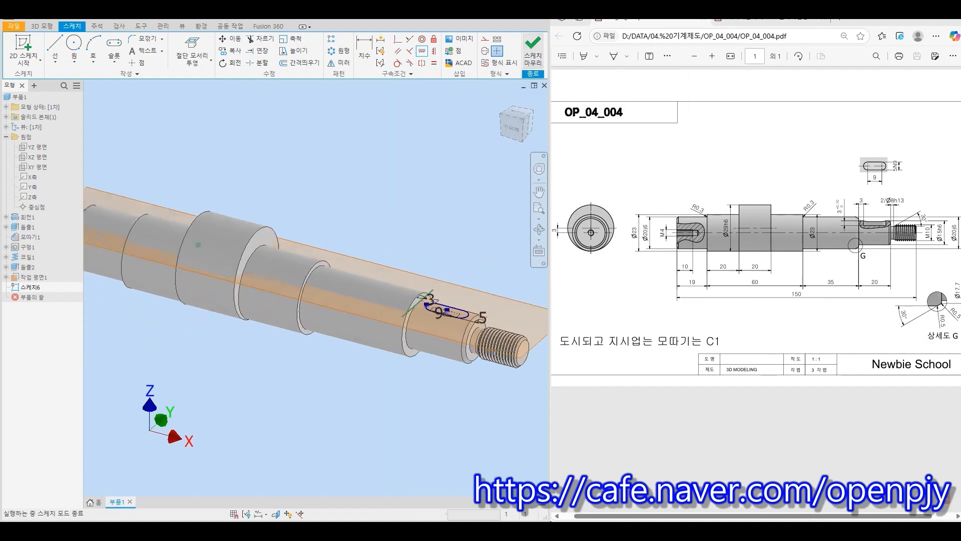
Check the key groove table in the KS handbook and extrude the slot 3 mm into the shaft as a cut
click(771, 21)
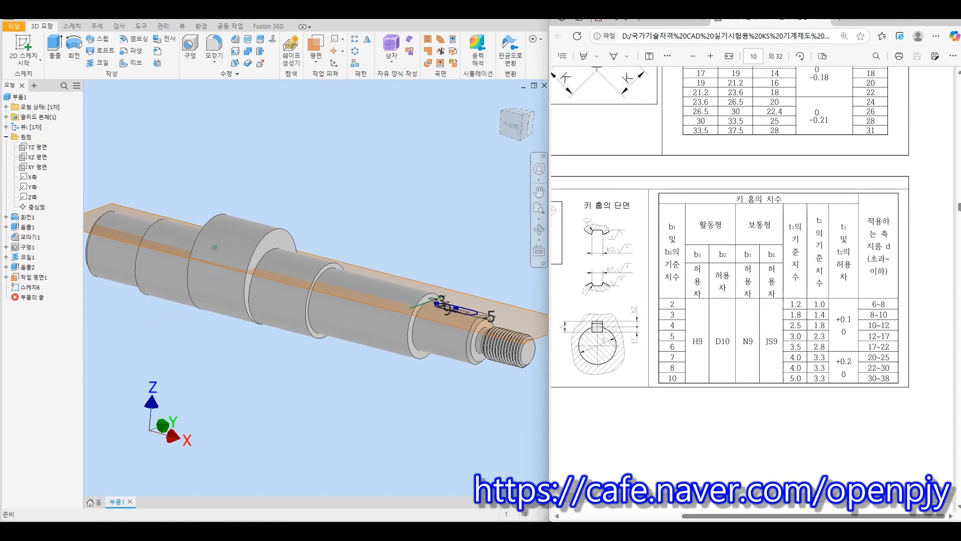
click(54, 48)
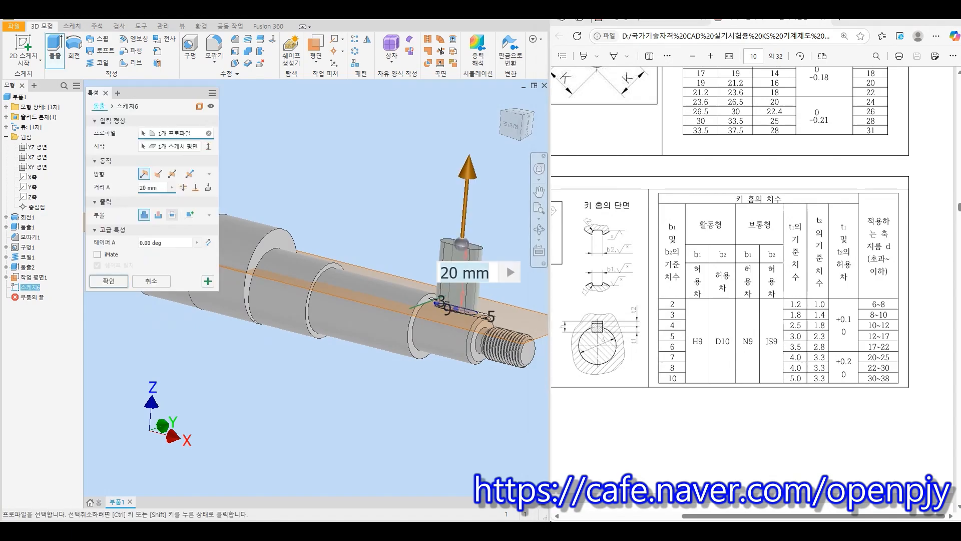
click(158, 215)
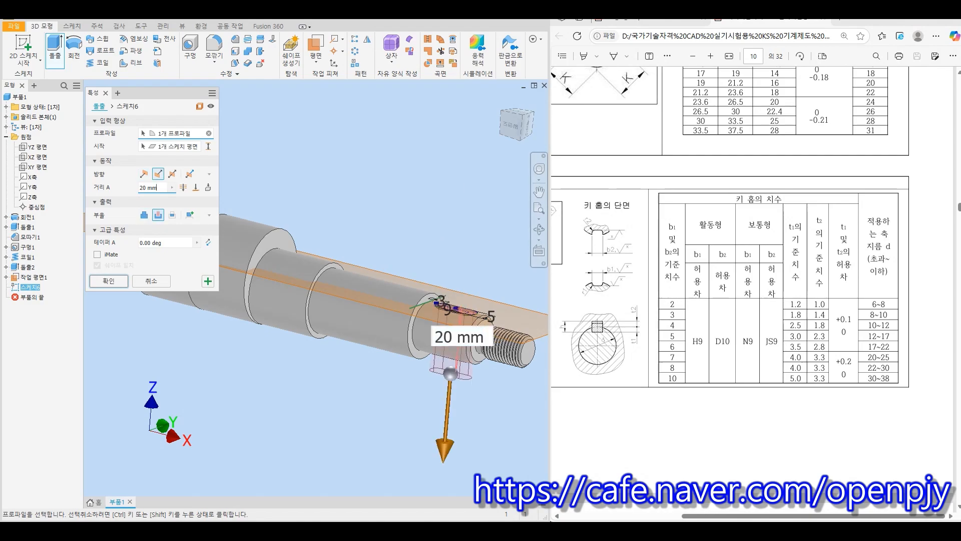
text(3)
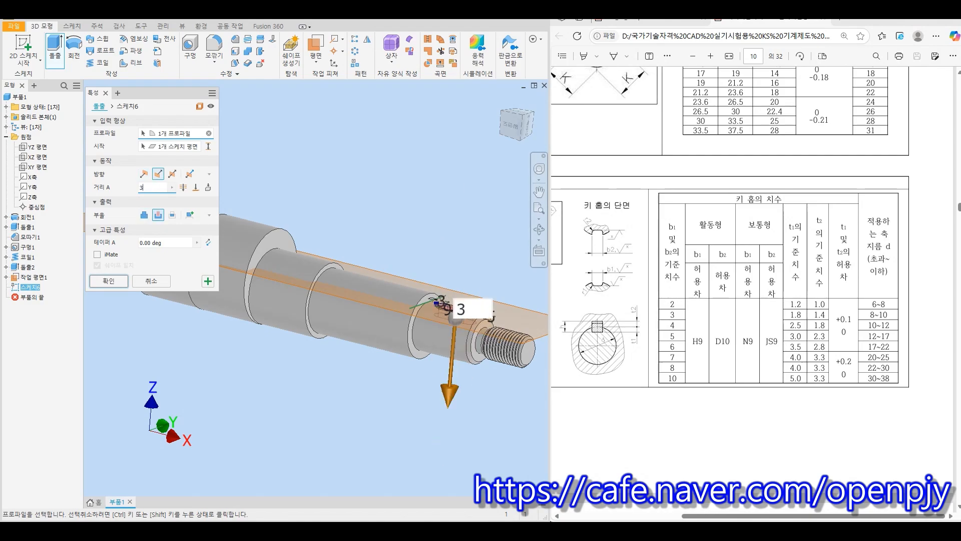
click(108, 281)
Hide the tangent work plane and show the shaft with its keyway in an isometric view
mouse_move(316, 288)
shift+middle_down()
mouse_move(306, 315)
mouse_move(316, 332)
shift+middle_up()
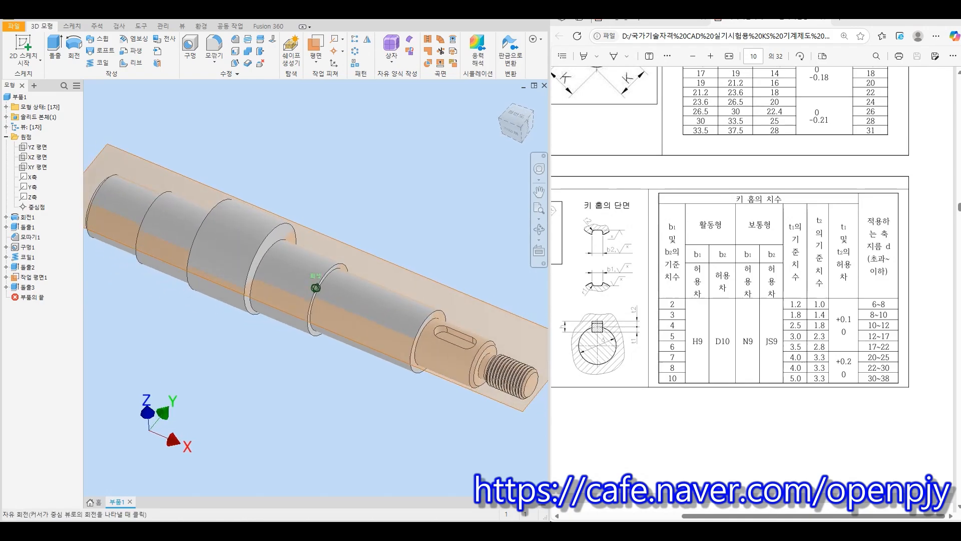
key(Escape)
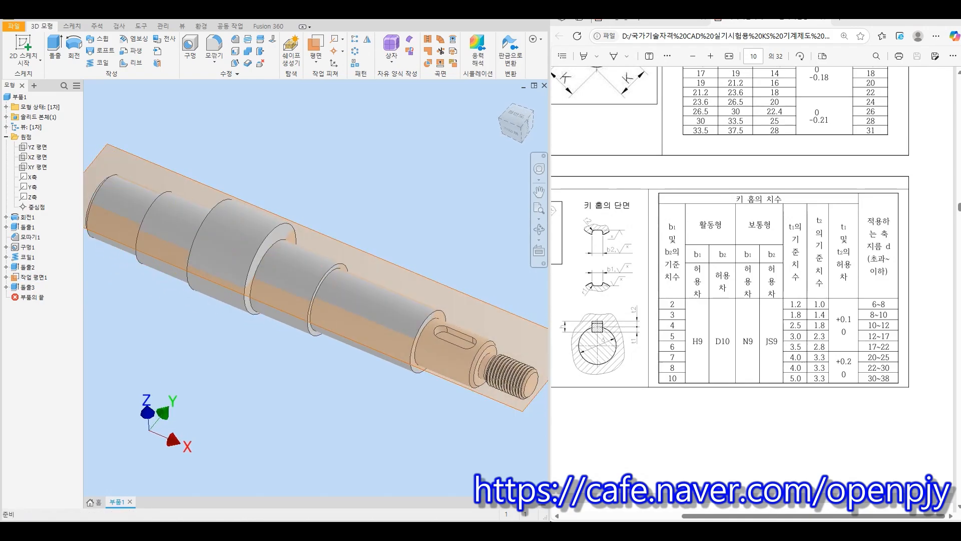
right_click(39, 277)
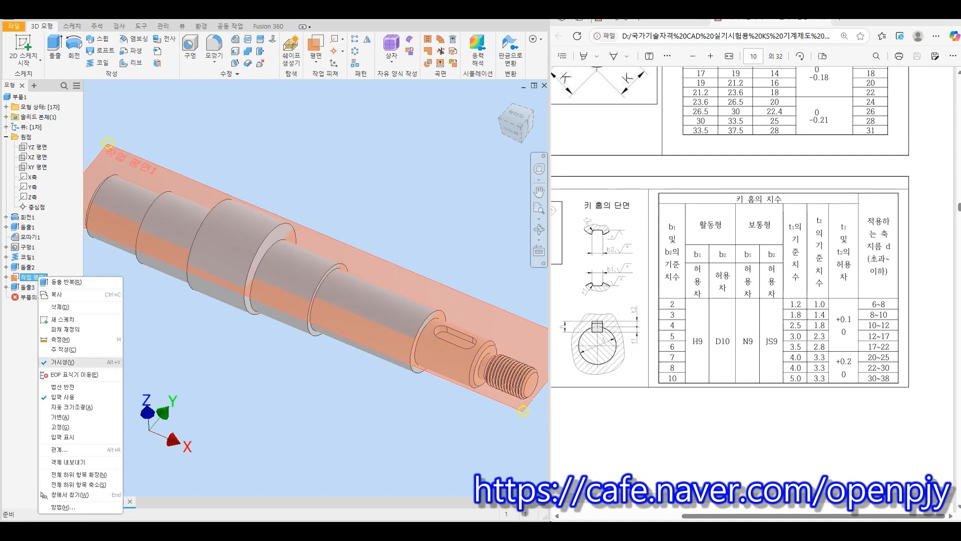
click(63, 362)
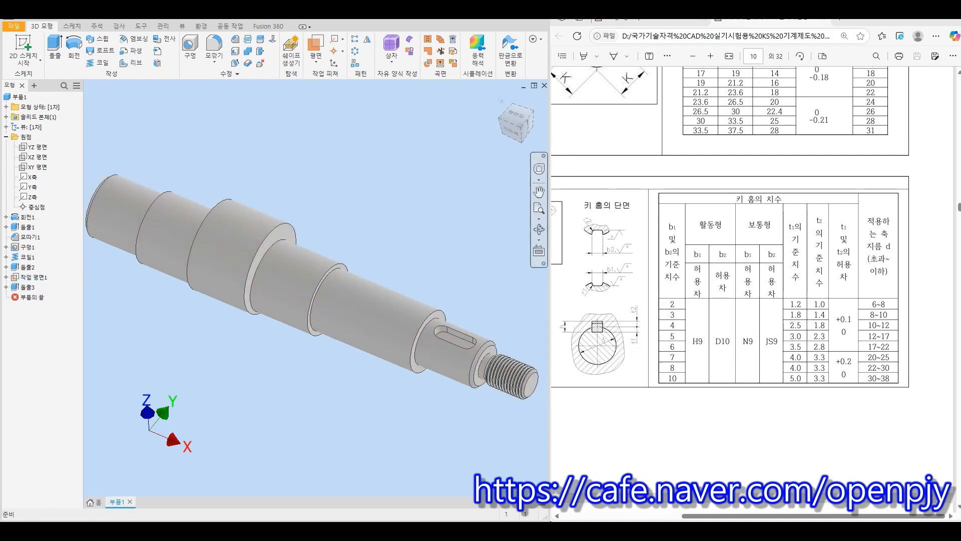
click(518, 123)
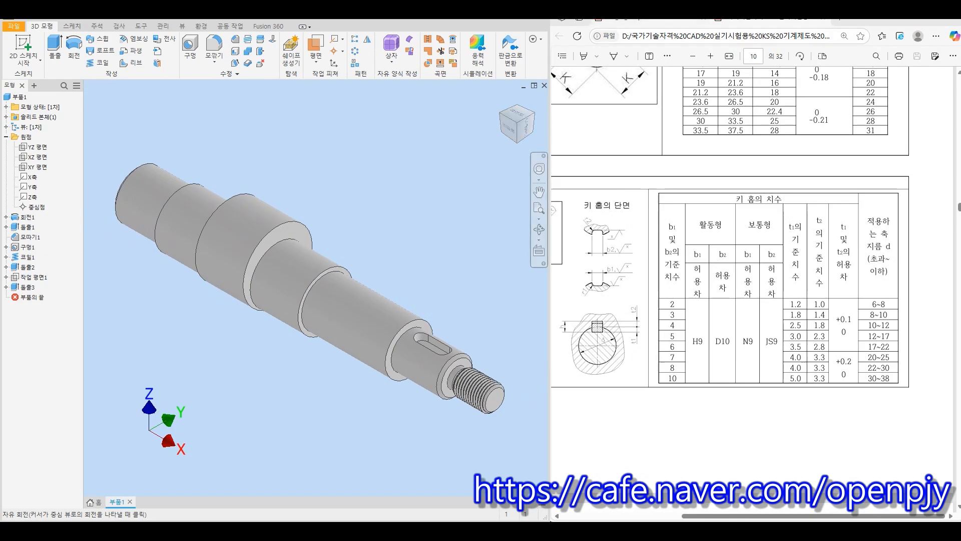
Check the OP_04_004 drawing and look up the oil seal mounting chamfer and rounding dimensions on pages 20–21 of the KS handbook
click(650, 21)
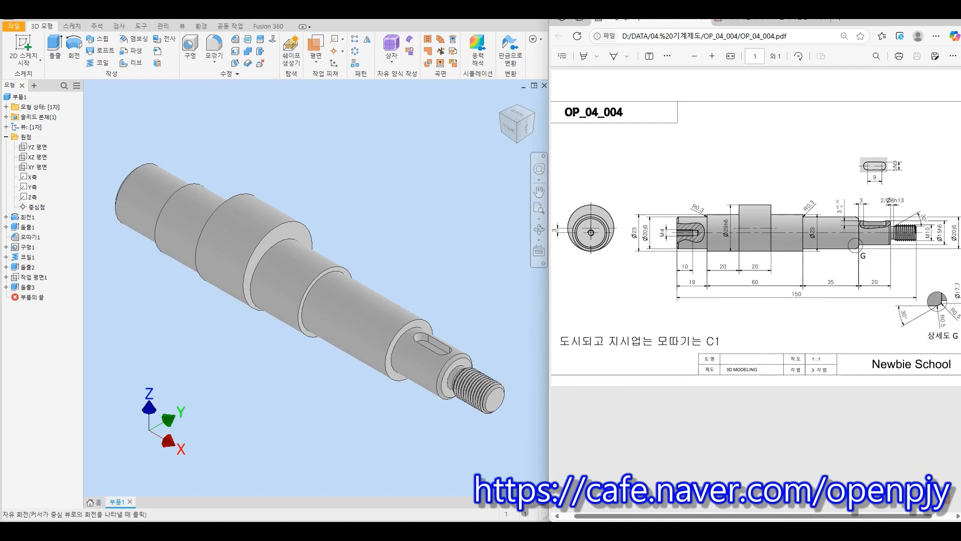
click(772, 20)
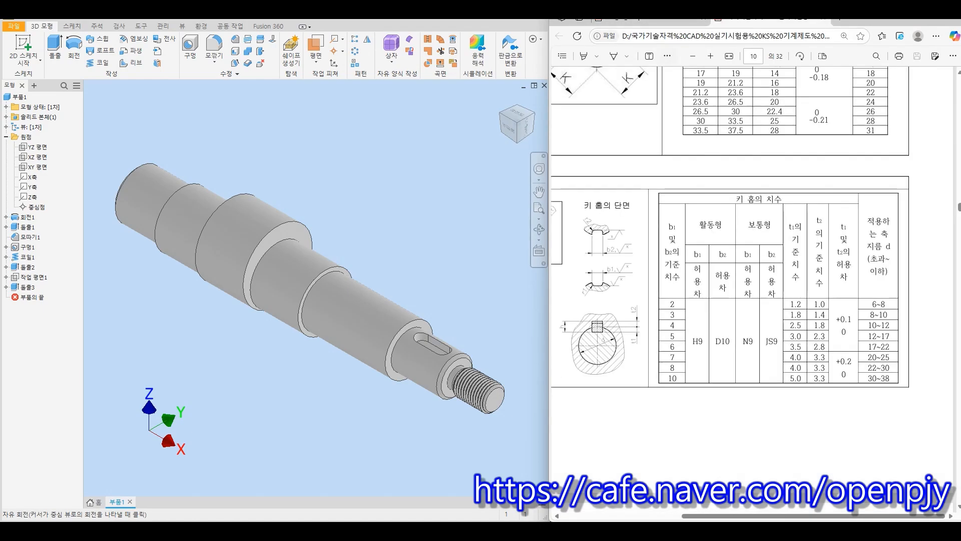
click(752, 56)
text(20)
key(Return)
scroll(751, 290, down, 10)
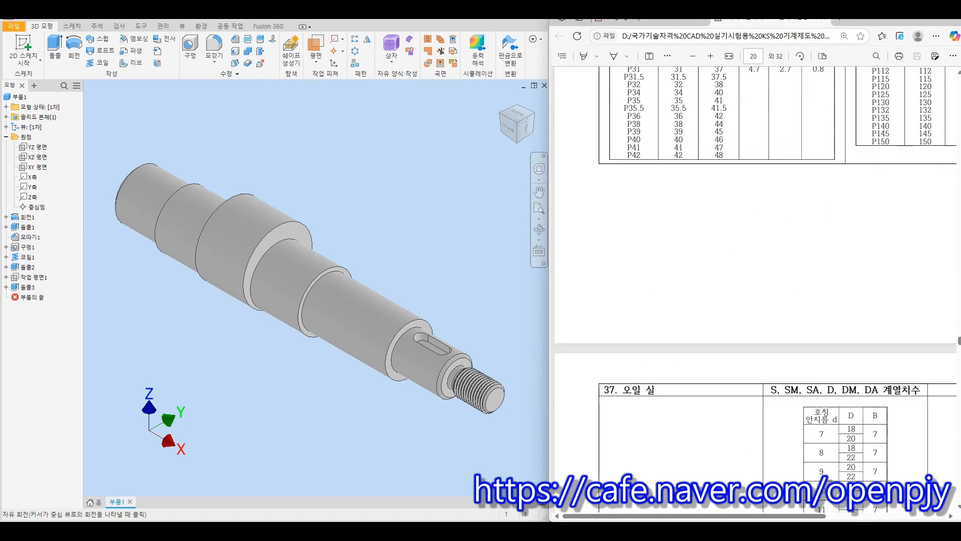
scroll(751, 290, down, 7)
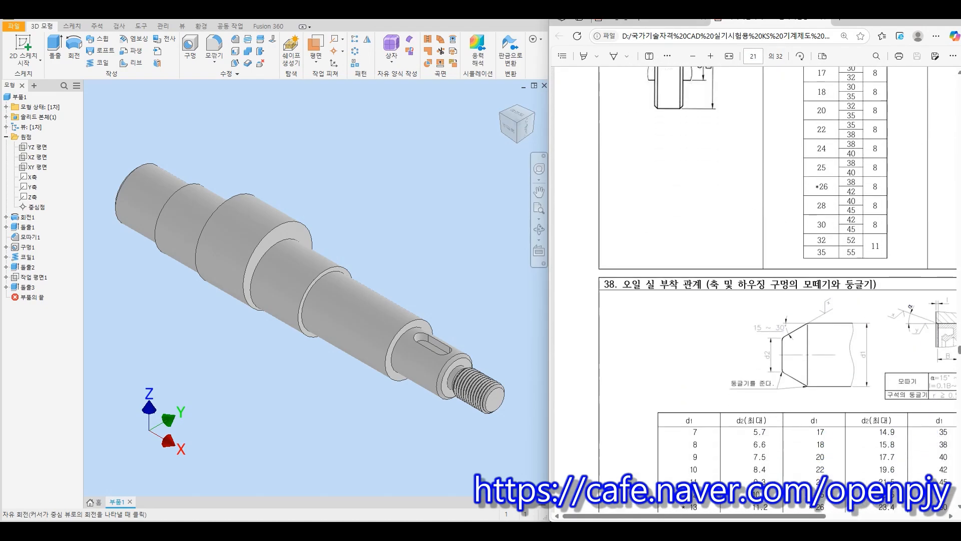
scroll(754, 292, right, 3)
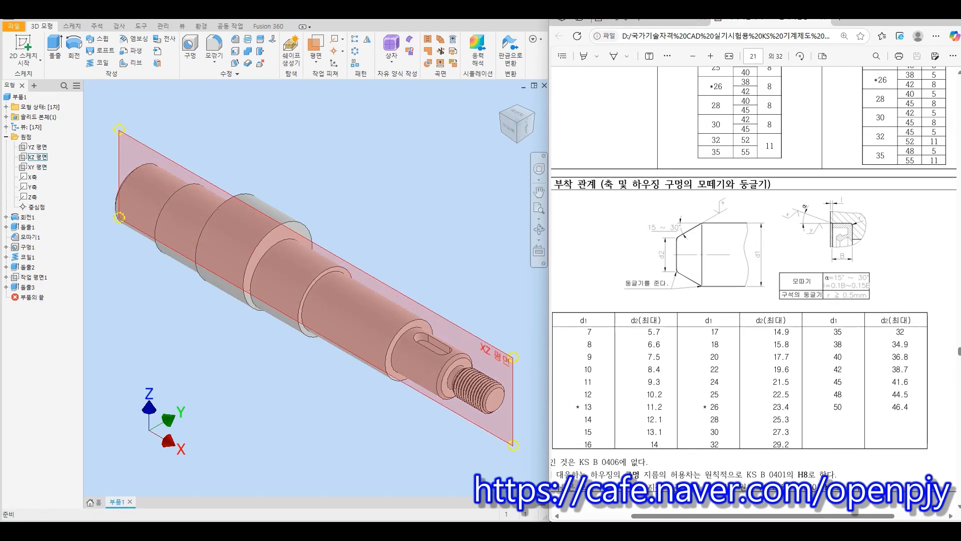
Start a sketch on the XZ plane and project the shaft's cut edges into it
right_click(38, 157)
click(55, 187)
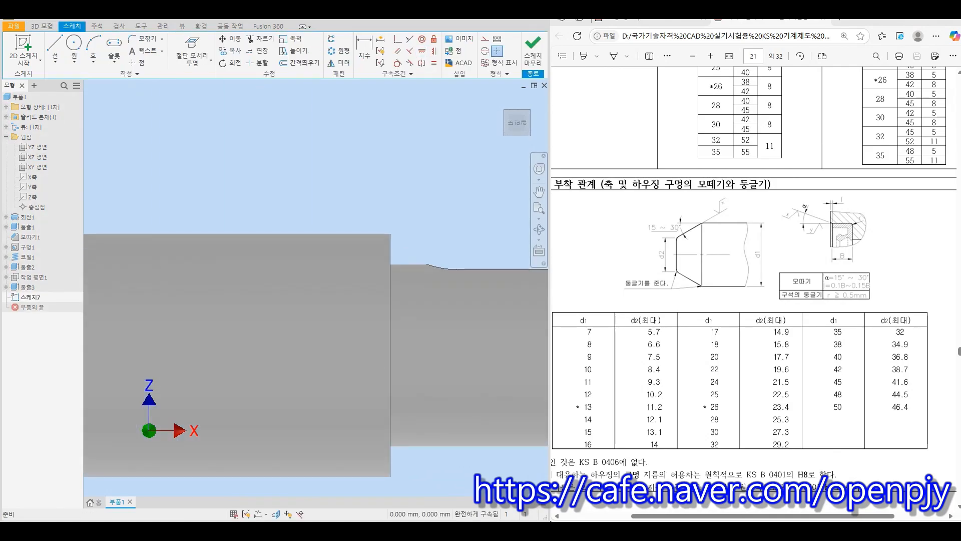
click(193, 48)
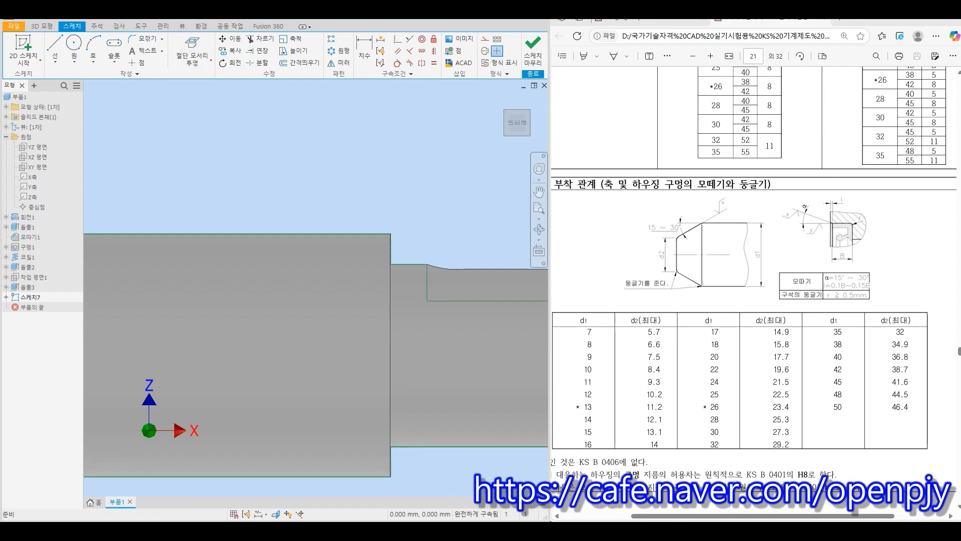
Draw a closed right triangle about 3.2 mm wide and 2.7 mm high across the upper shoulder corner next to the keyway section
click(55, 50)
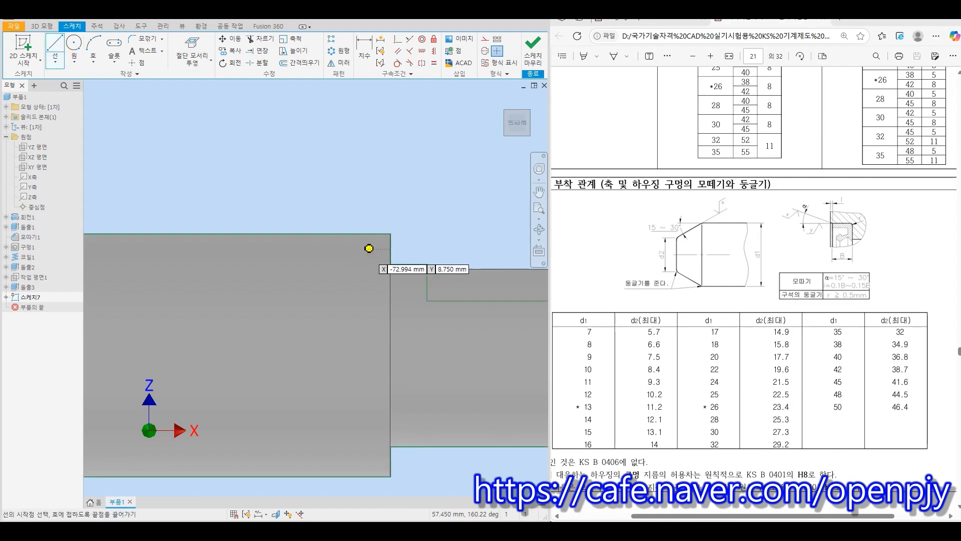
scroll(371, 246, up, 3)
click(366, 241)
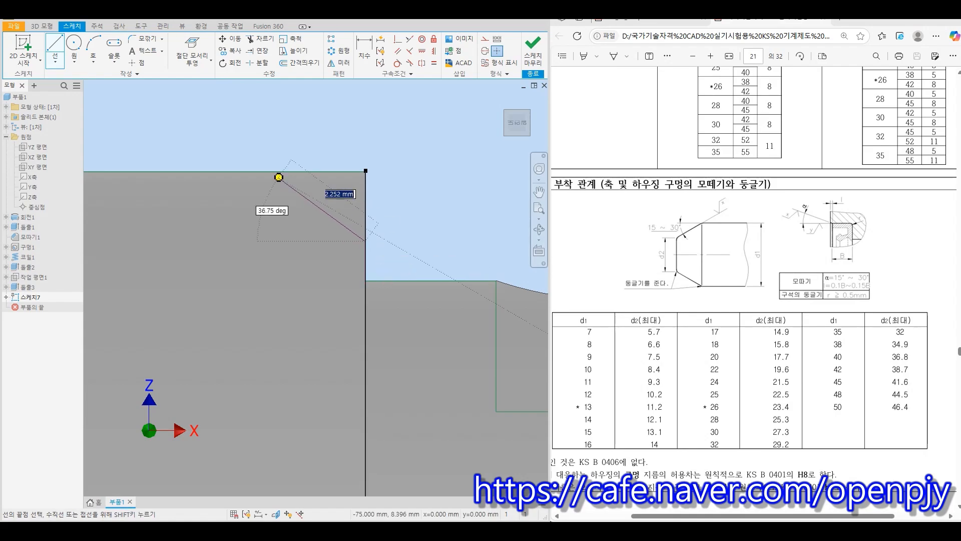
click(225, 126)
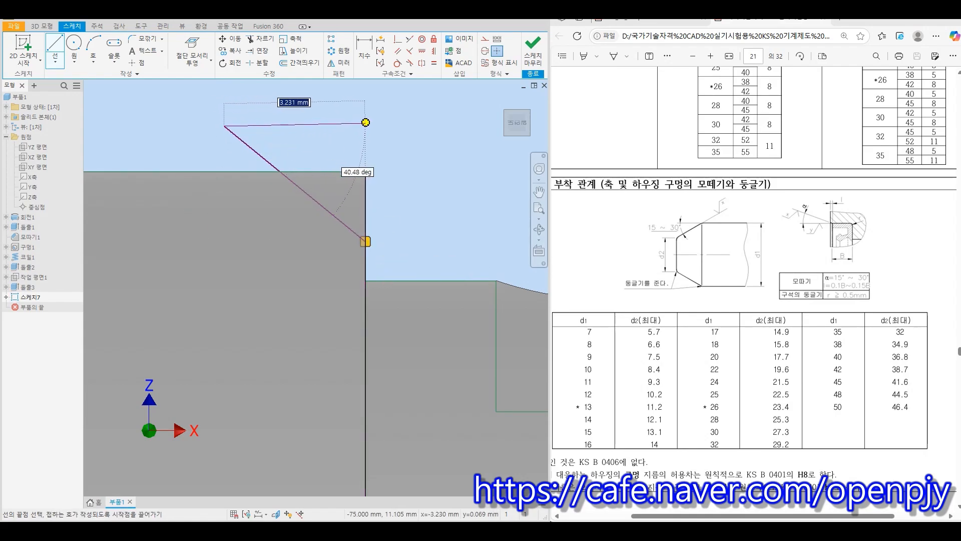
click(365, 126)
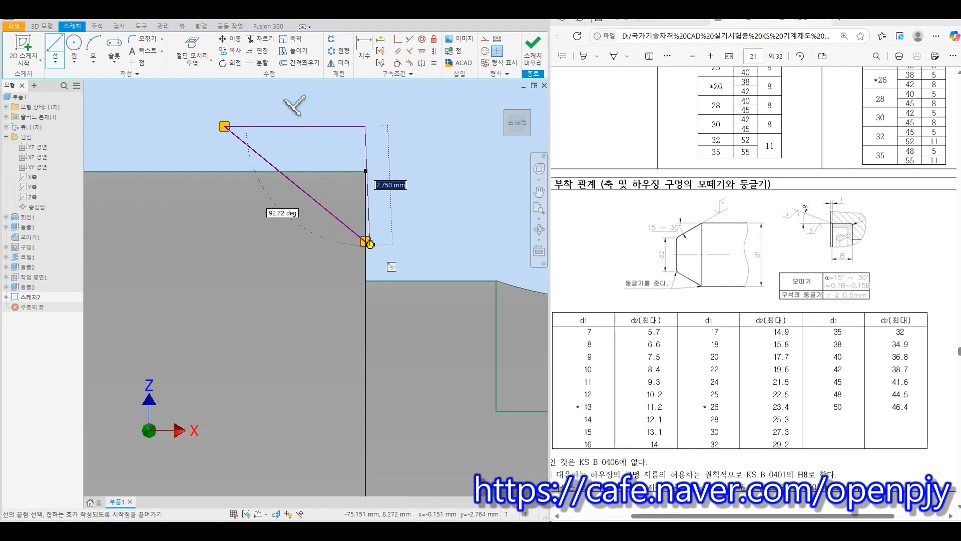
click(366, 241)
key(Escape)
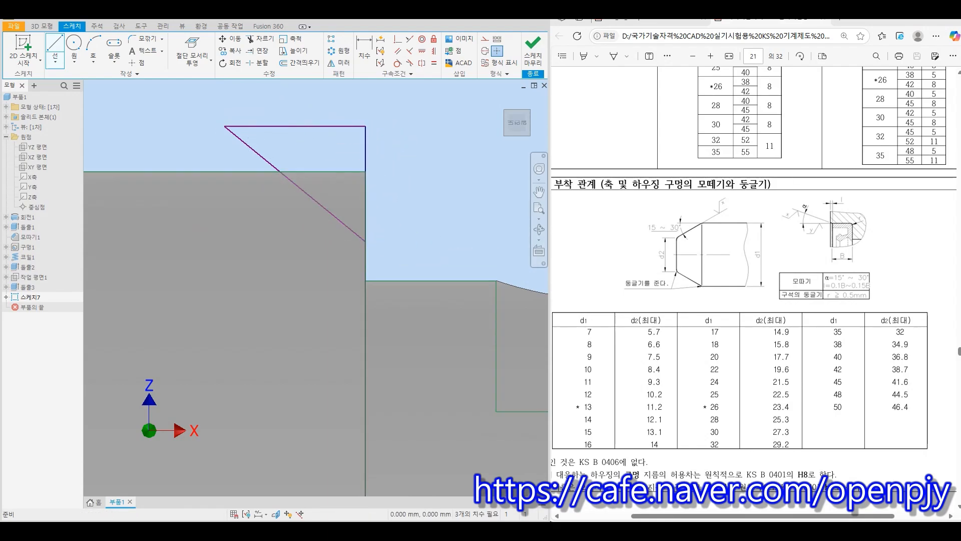
Draw a horizontal line about 65 mm long from the origin along the shaft axis and convert it to a centreline
key(F2)
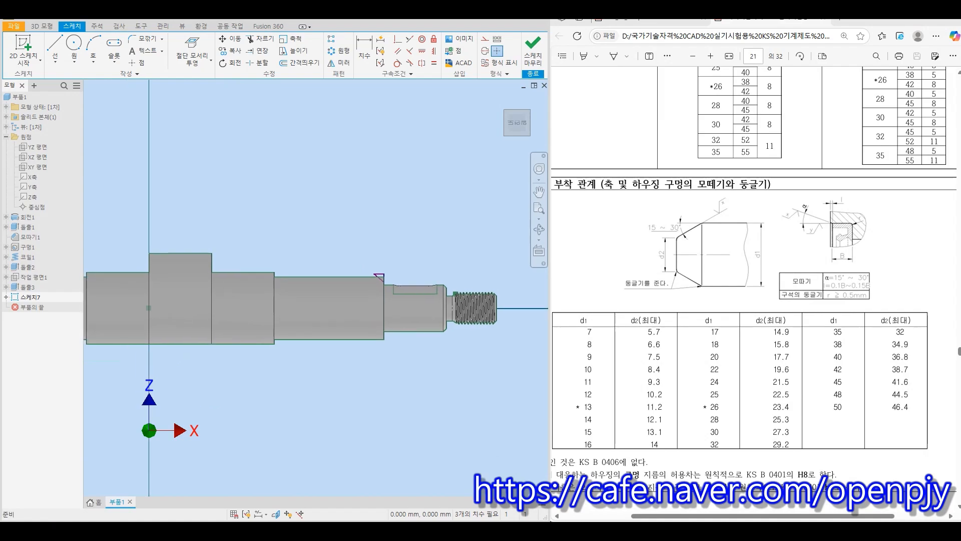
click(55, 49)
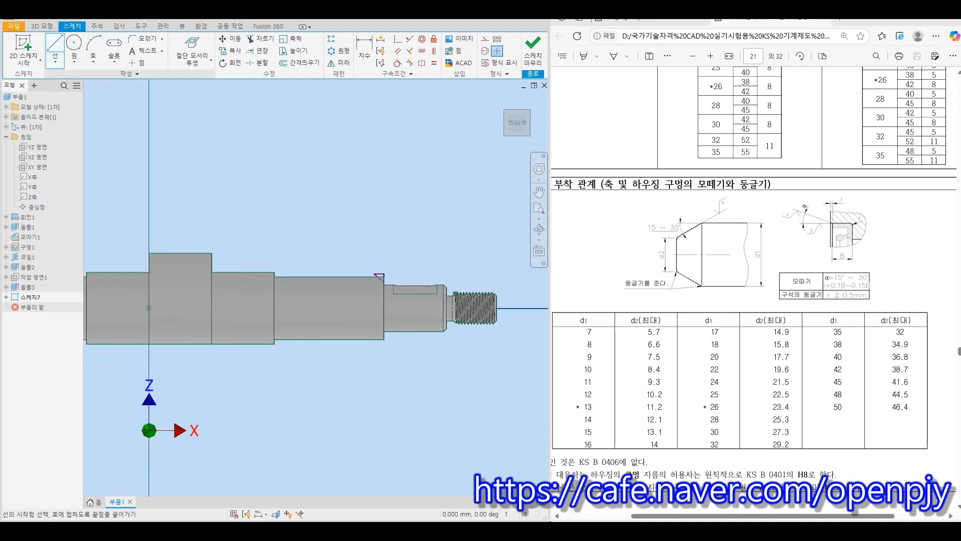
click(148, 308)
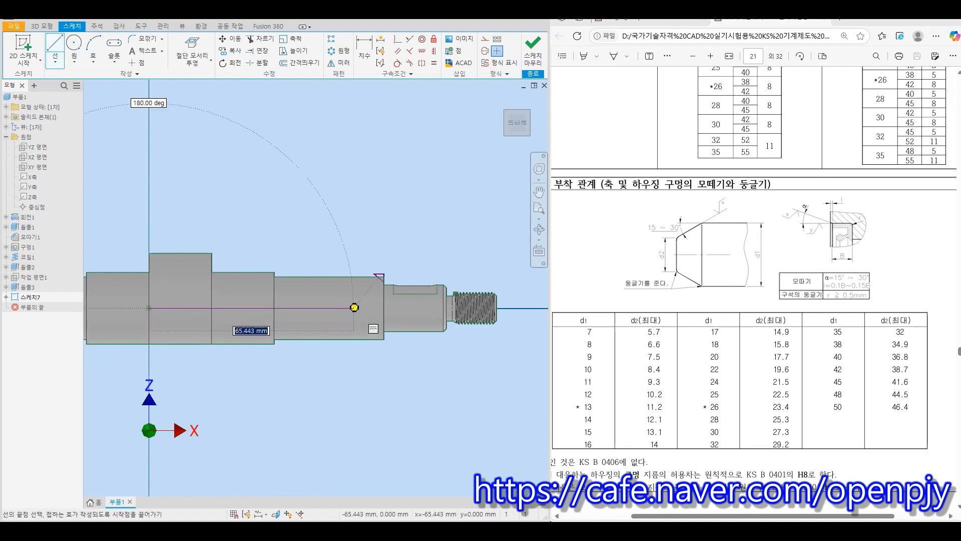
click(354, 308)
key(Escape)
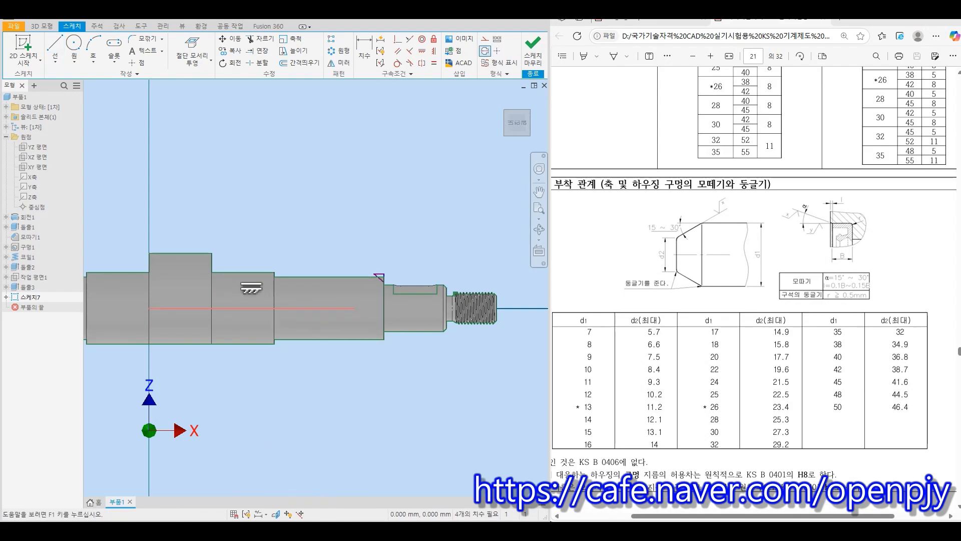
click(485, 50)
Dimension the triangle's lower corner on the shoulder face from the centreline as a 17.7 mm diameter
scroll(379, 309, up, 5)
key(d)
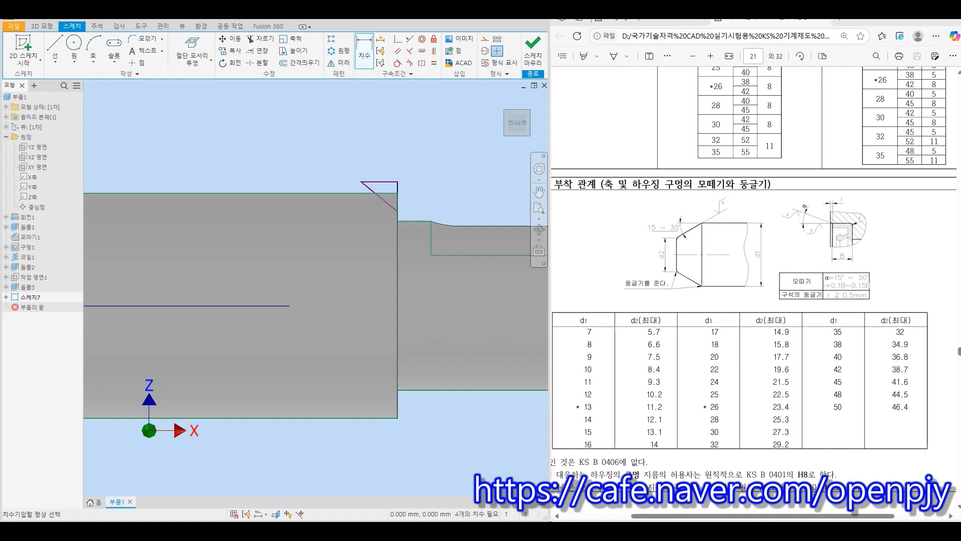
click(276, 305)
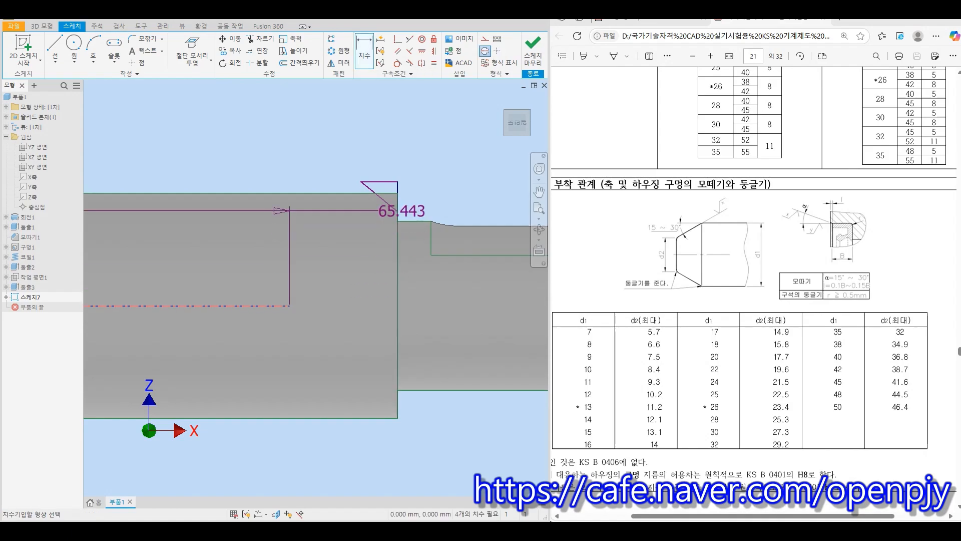
scroll(393, 211, up, 4)
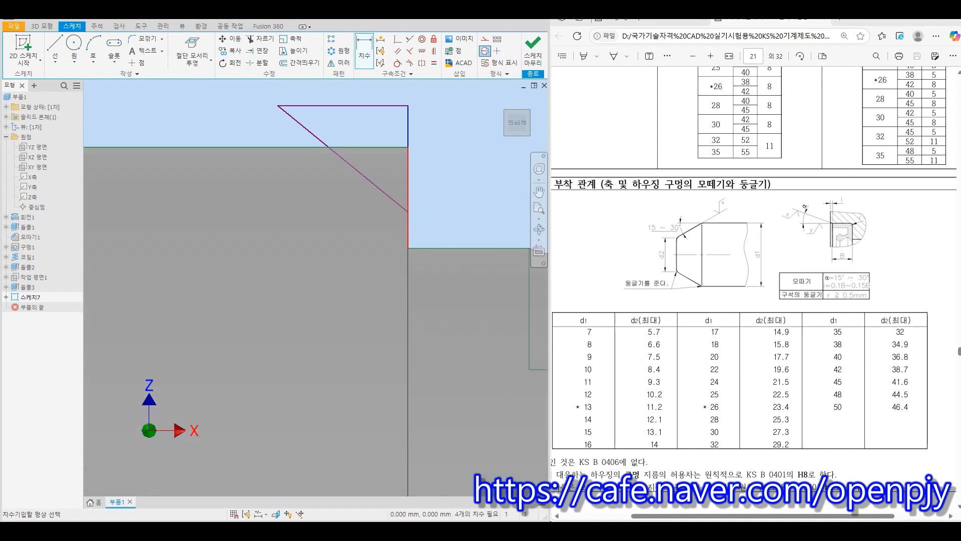
shift+middle_drag(440, 250, 429, 241)
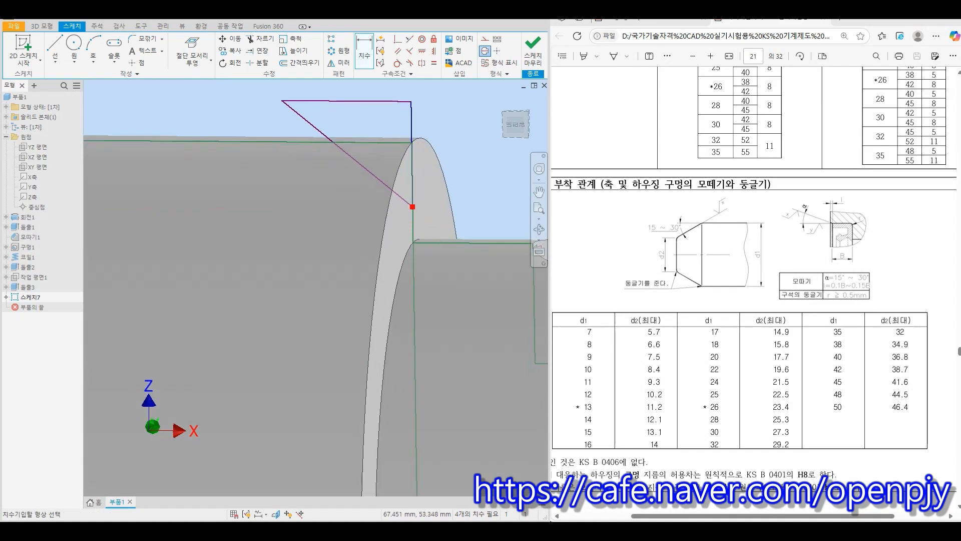
click(411, 206)
scroll(445, 274, down, 5)
click(346, 301)
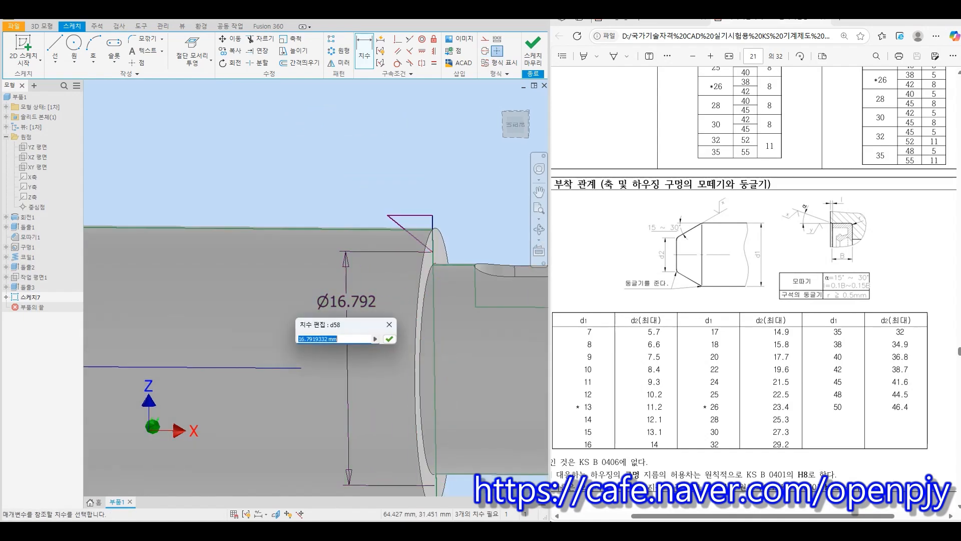
text(17.7)
key(Return)
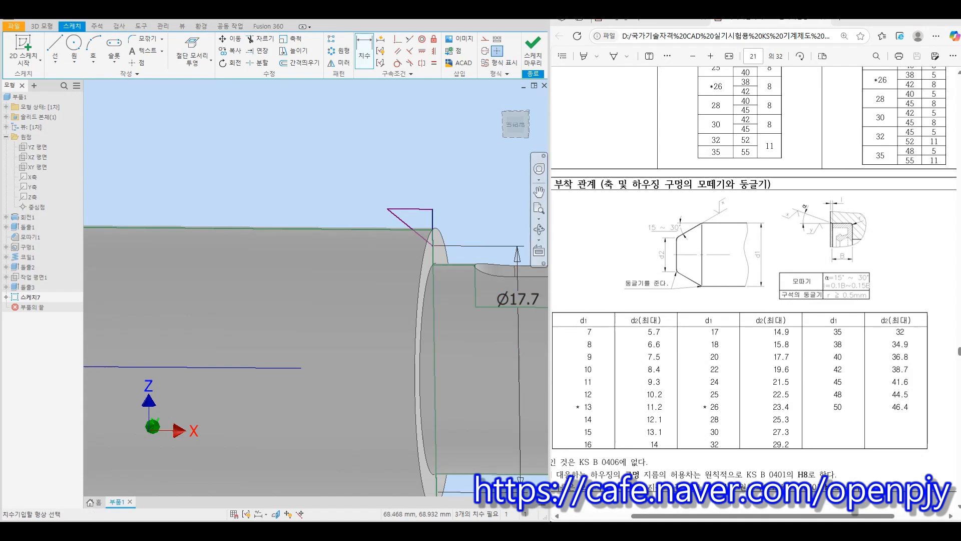
Set the angle between the shaft's outer edge and the triangle's slanted side to 30° and finish the sketch
click(419, 228)
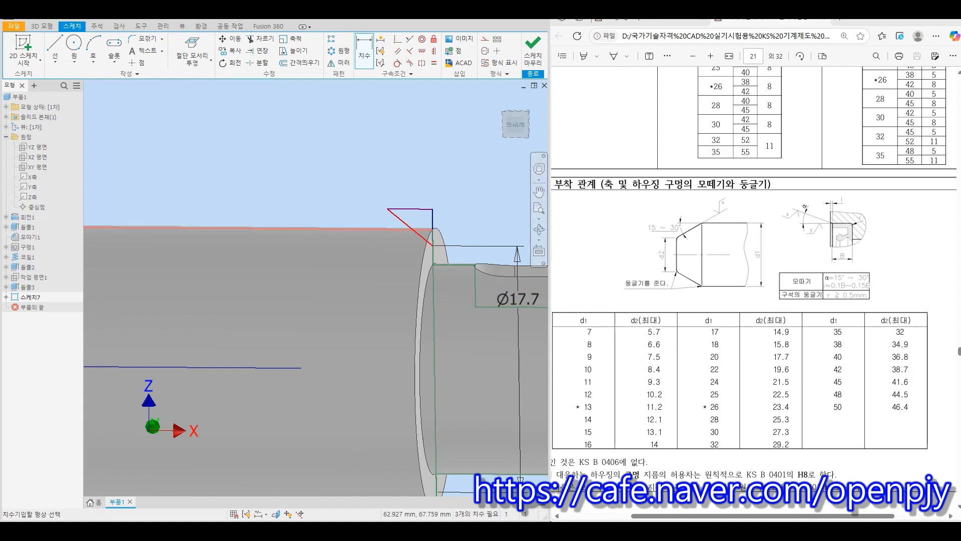
click(403, 222)
click(275, 205)
text(30)
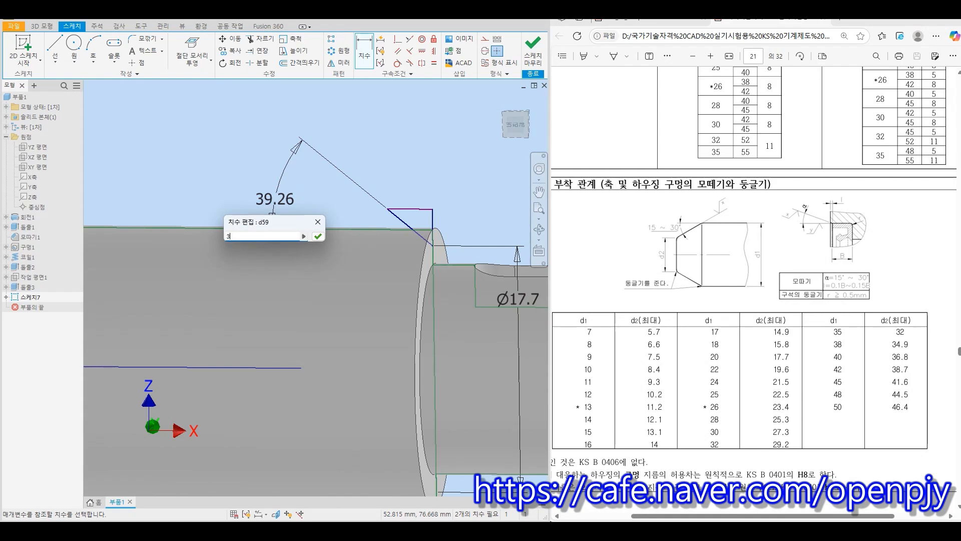
key(Return)
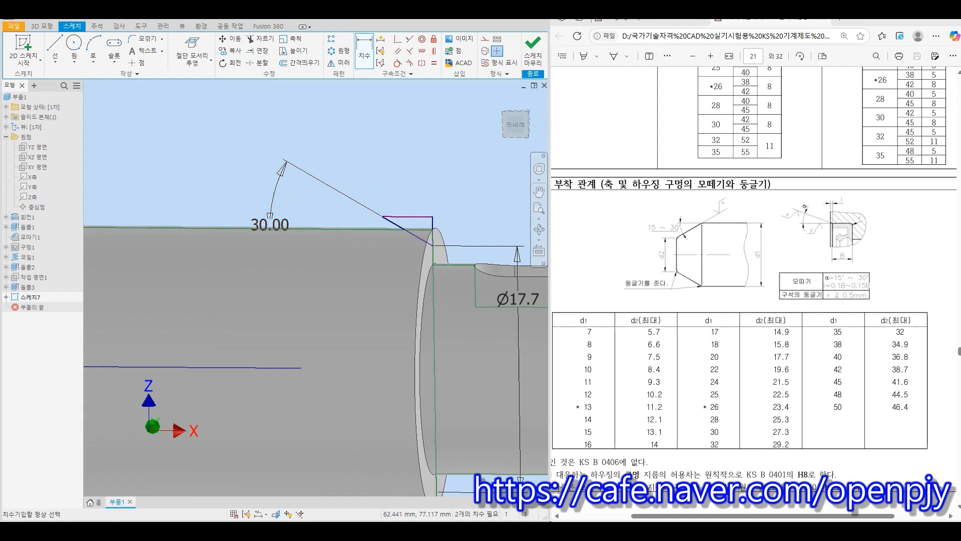
click(515, 124)
scroll(409, 266, up, 7)
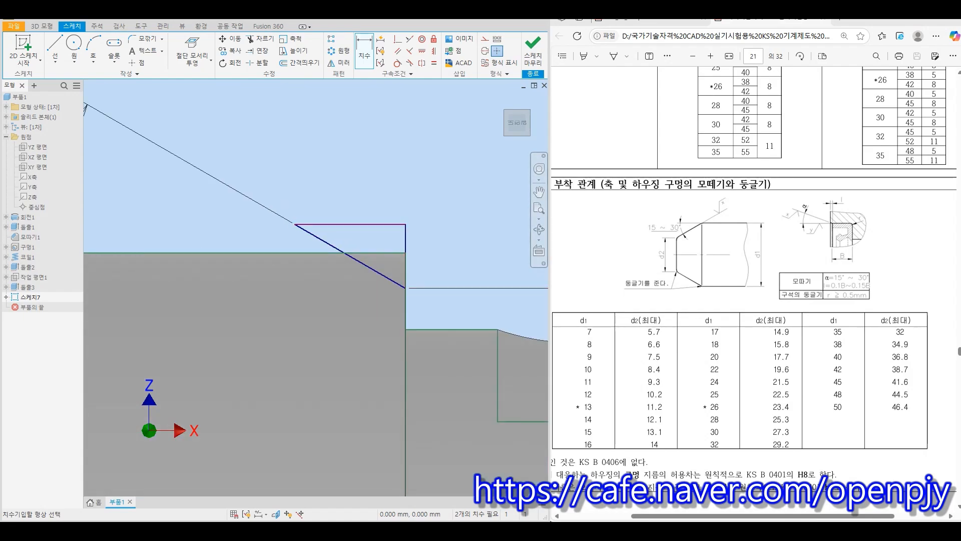
click(532, 50)
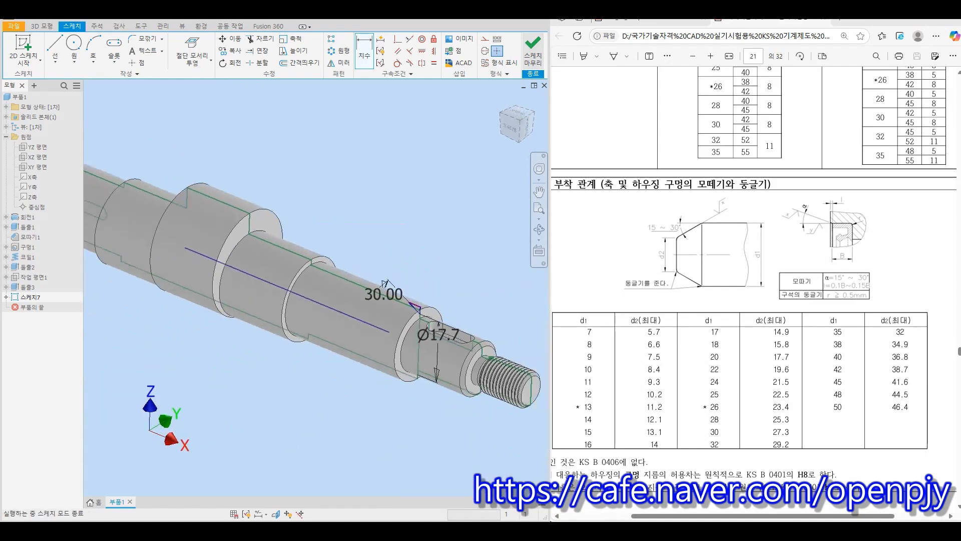
Revolve the triangle's two regions 360° about the centreline as a cut to form the oil seal chamfer
key(r)
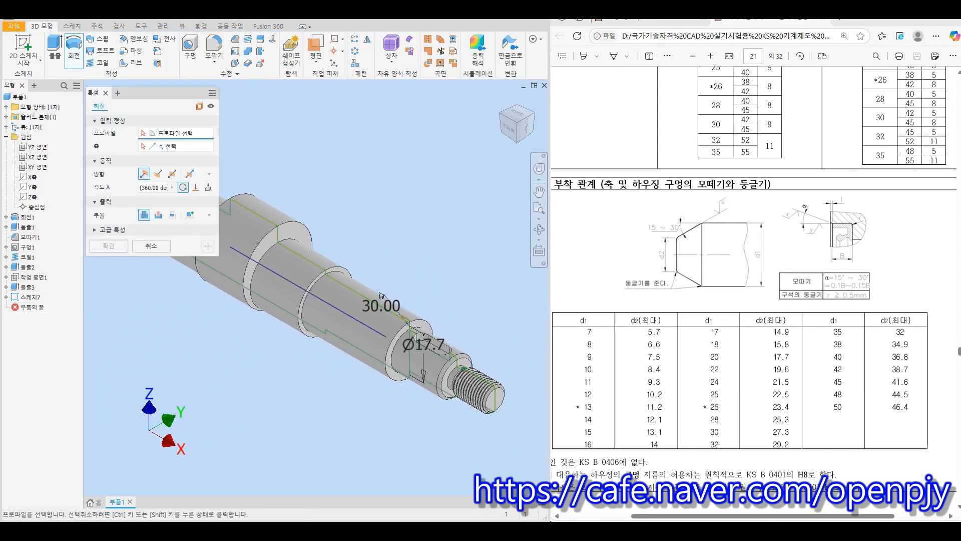
scroll(382, 296, down, 5)
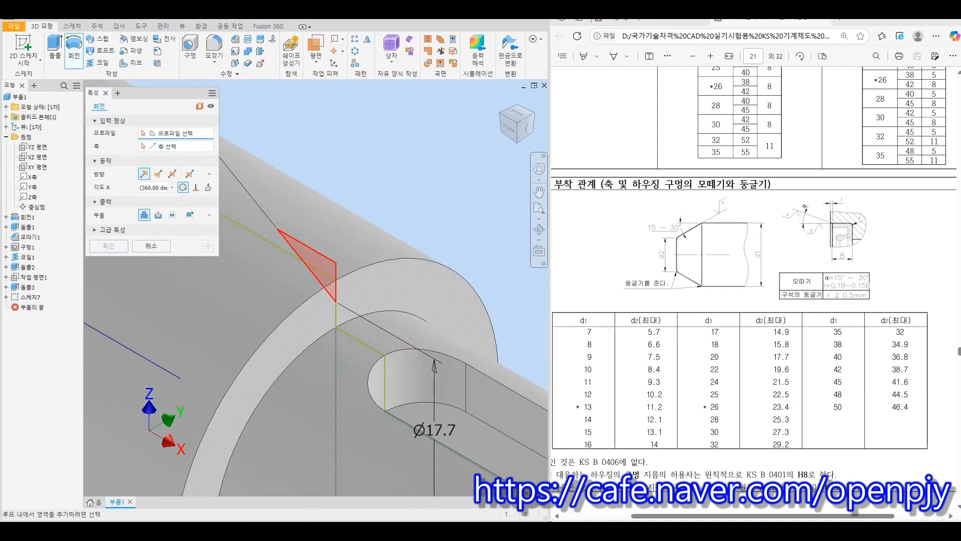
click(313, 263)
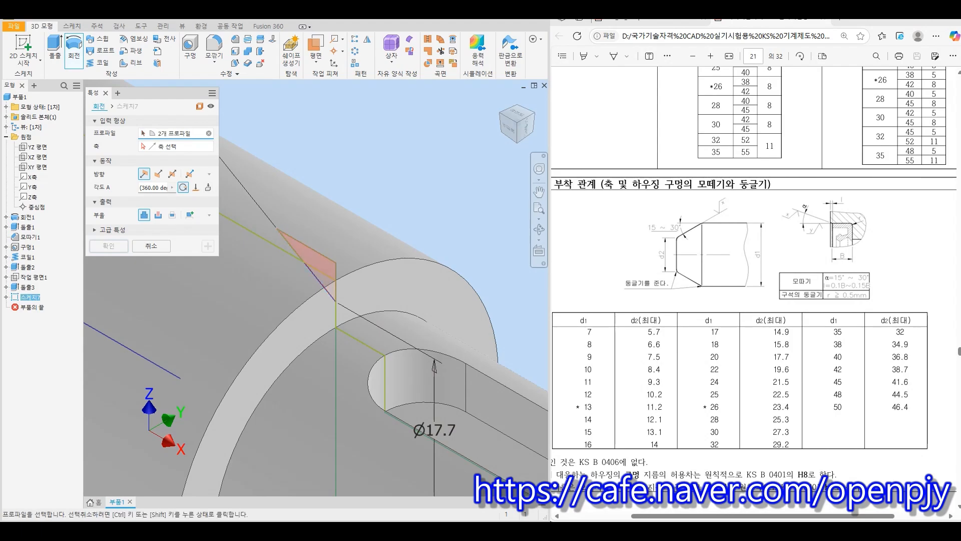
click(132, 350)
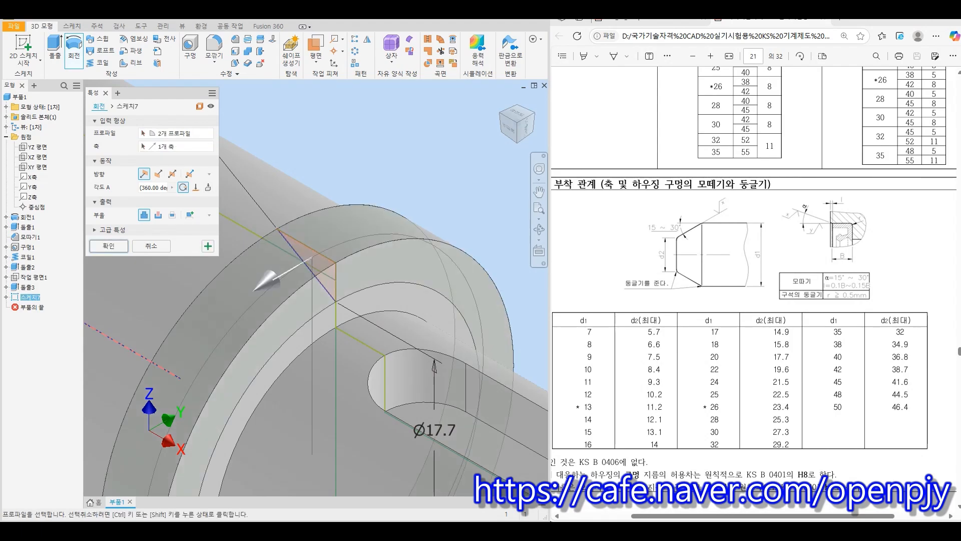
click(158, 215)
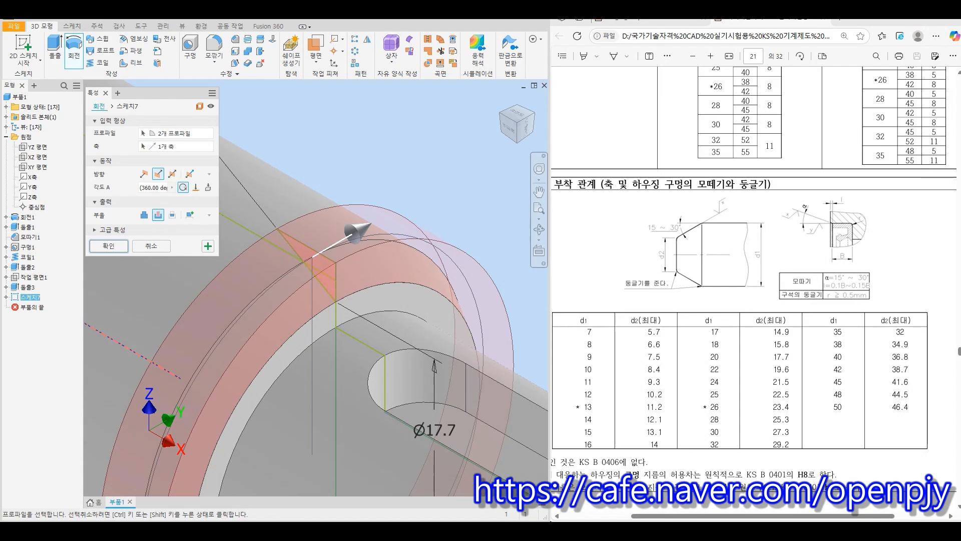
click(108, 245)
Fillet both circular edges of the oil seal chamfer with a 0.5 mm radius
shift+middle_drag(324, 195, 363, 202)
middle_drag(363, 240, 314, 146)
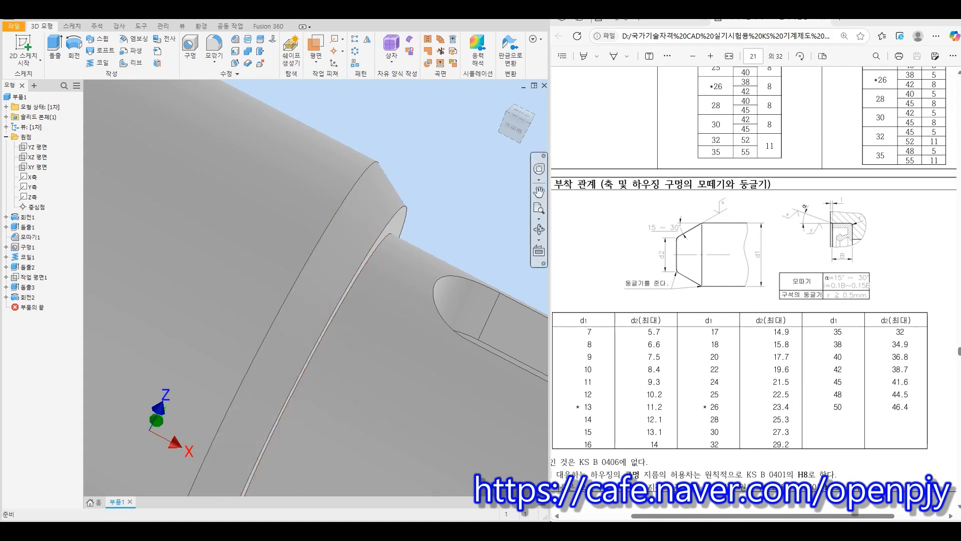
click(214, 45)
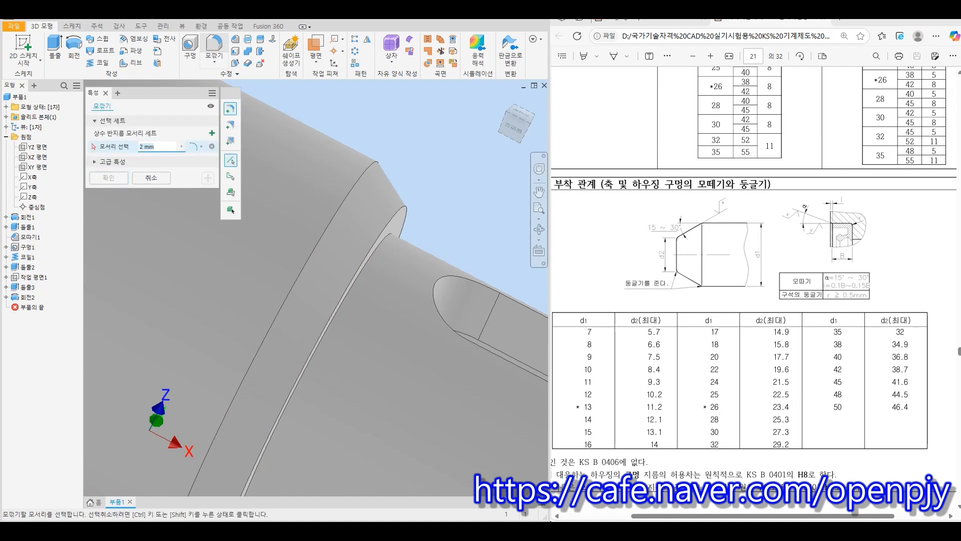
text(0.5)
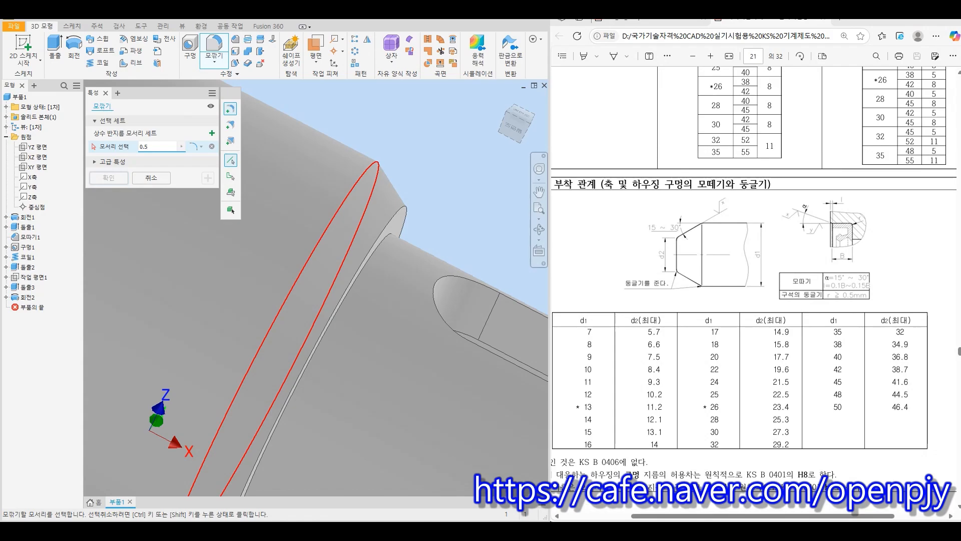
click(369, 200)
click(389, 234)
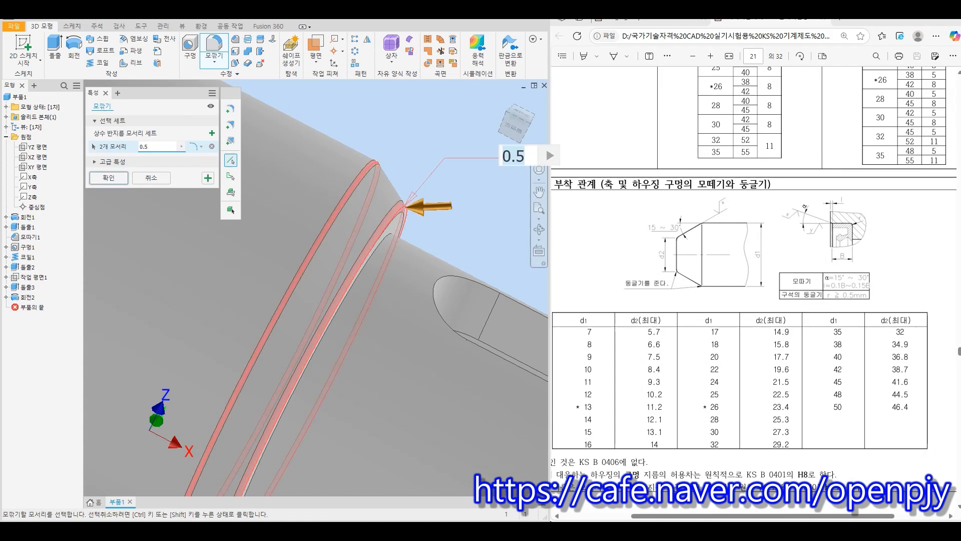
key(Return)
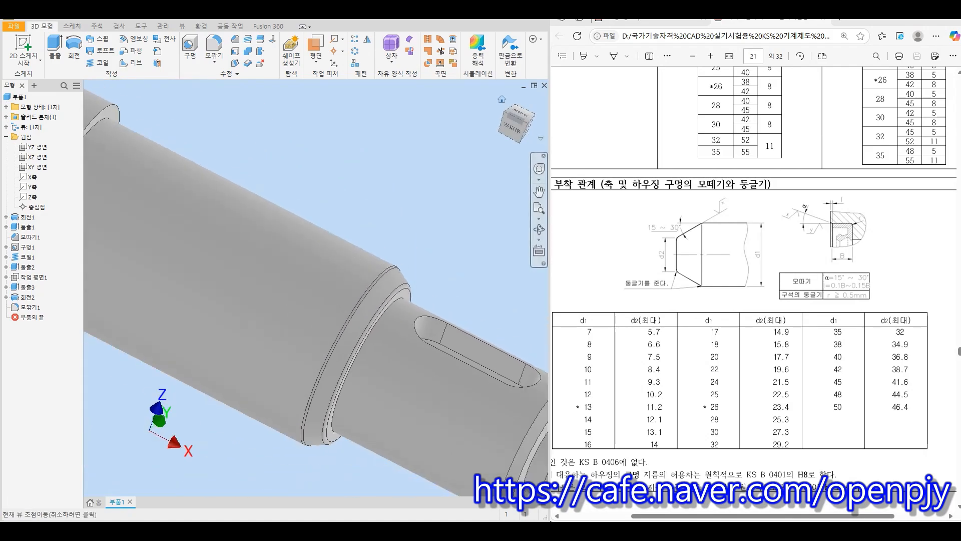
Apply the smooth white appearance (매끄러움 - 흰색) from the Inventor material library to the whole shaft part
key(ctrl+Tab)
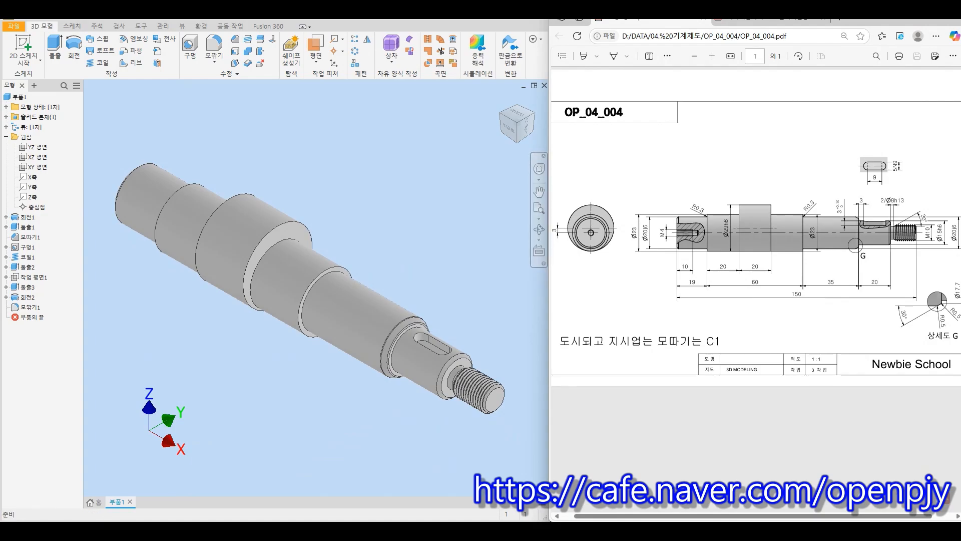
click(20, 97)
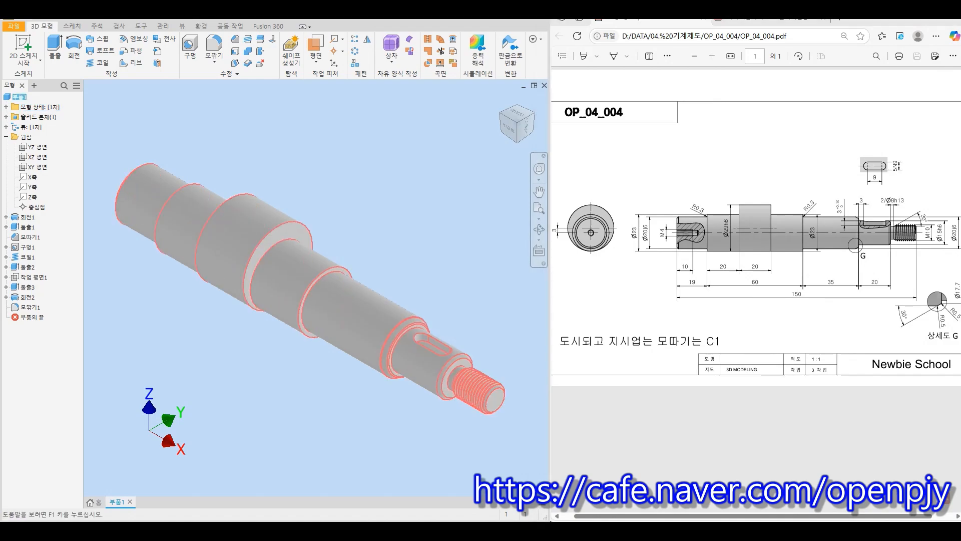
click(141, 26)
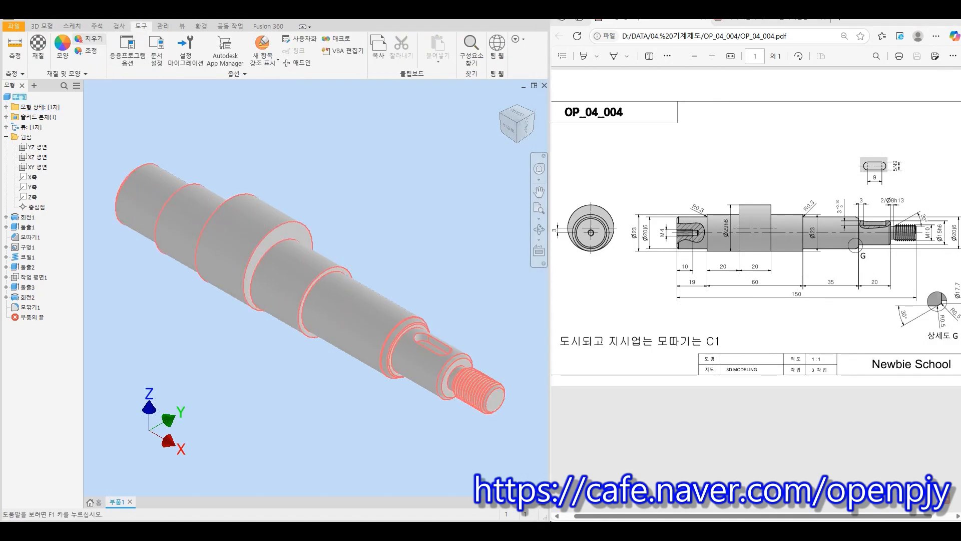
click(62, 44)
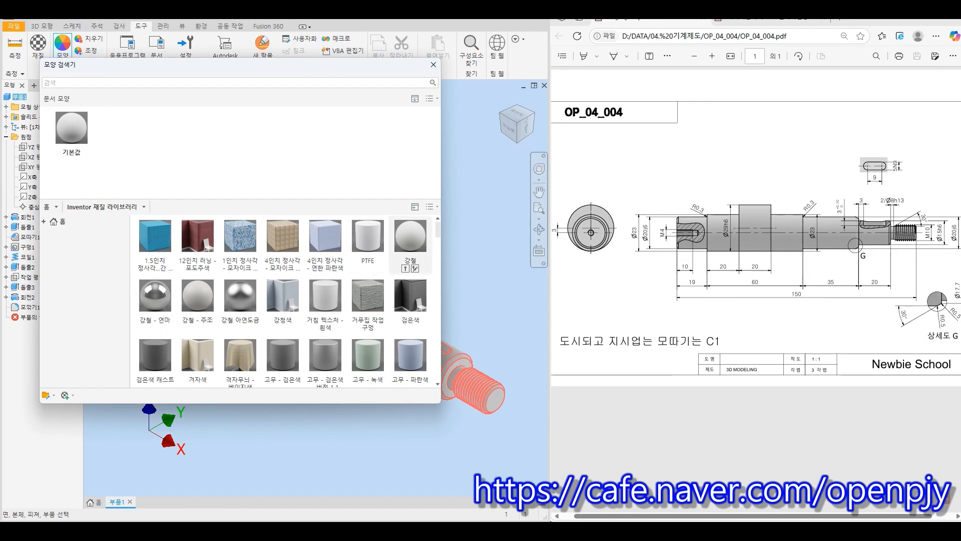
scroll(288, 300, down, 5)
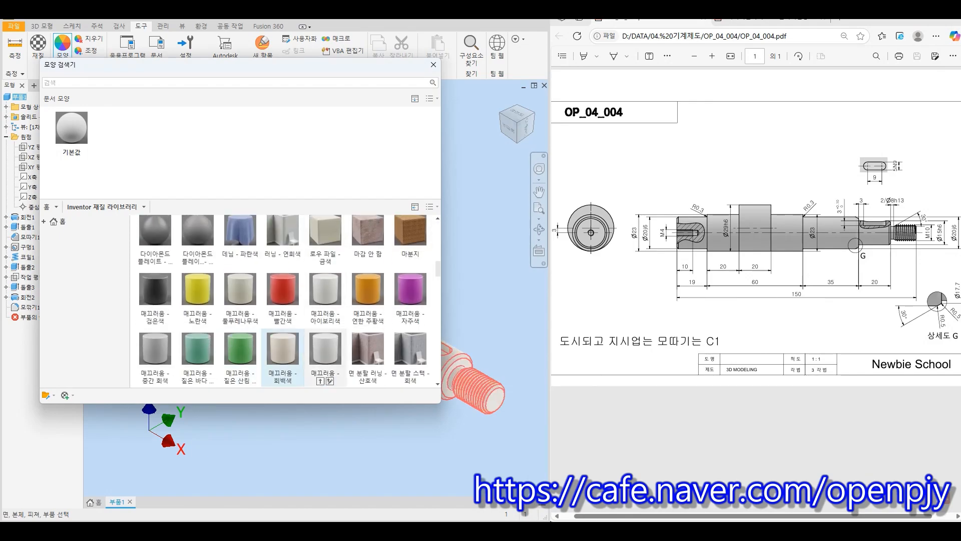
click(320, 381)
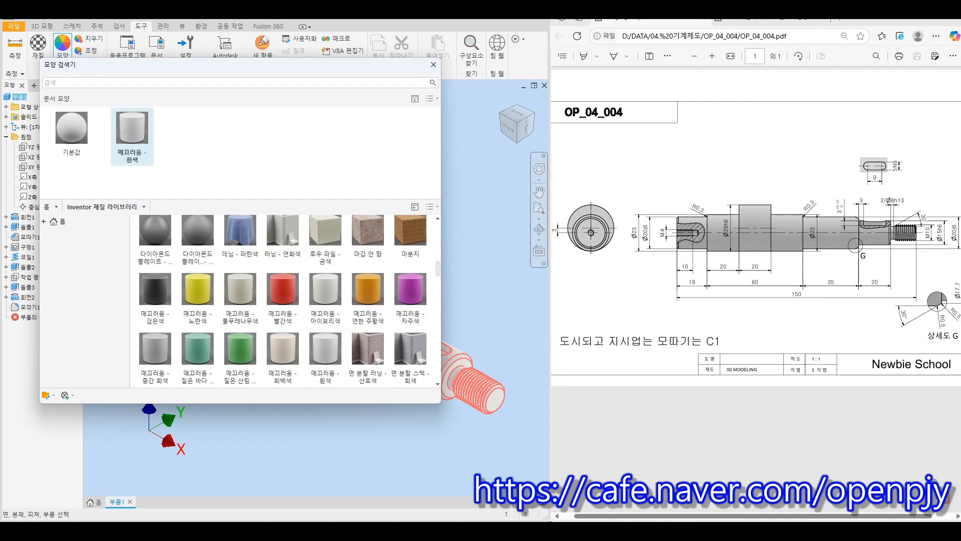
click(434, 64)
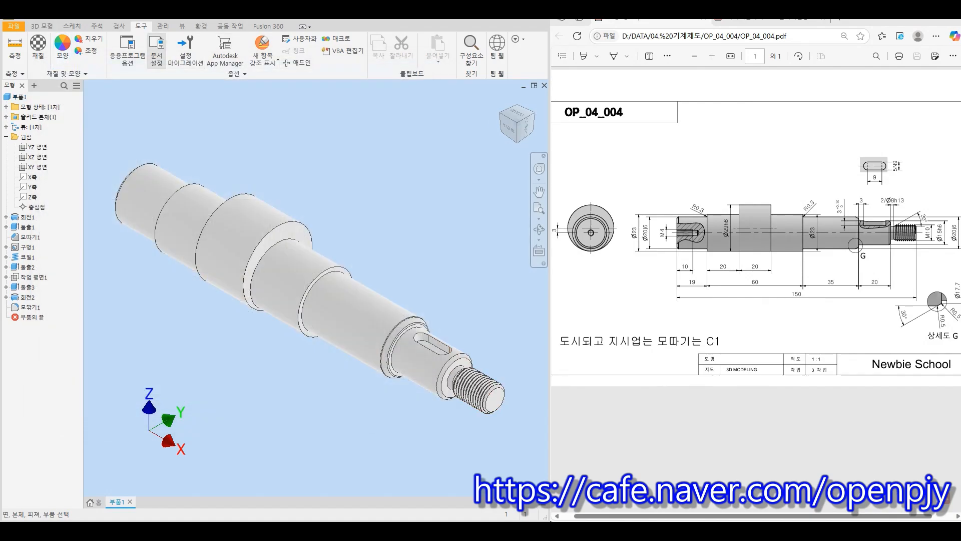
Set the document's mass unit to grams (그램) in the document settings and accept the change
click(157, 50)
click(190, 114)
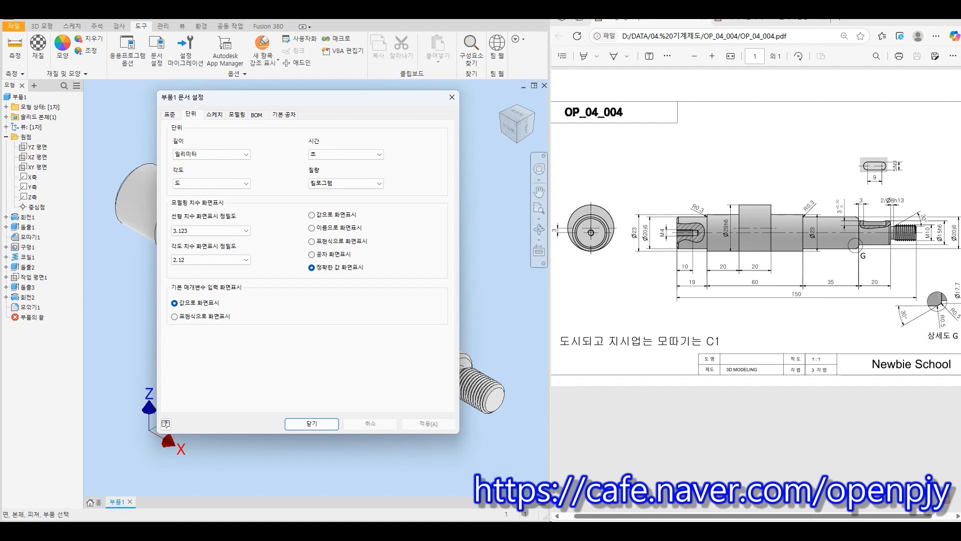
click(345, 183)
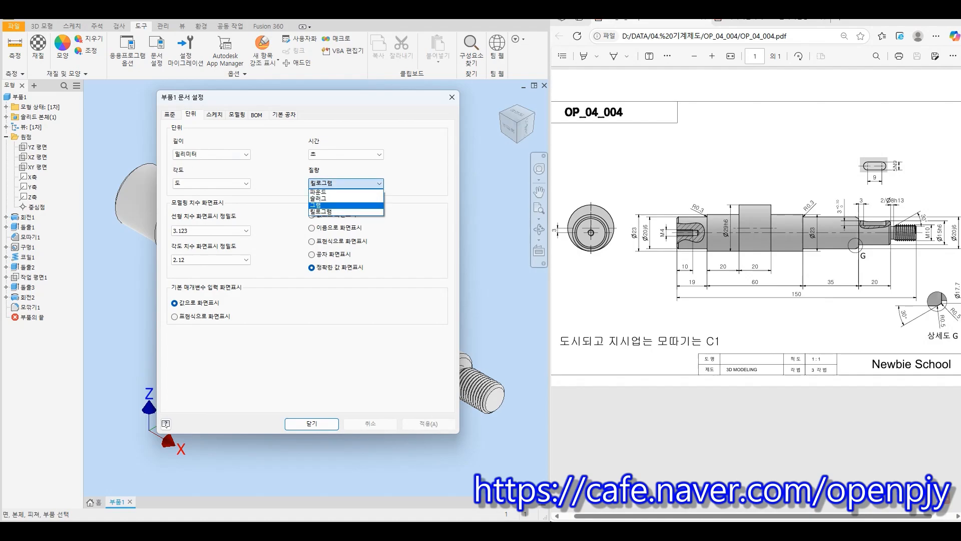
key(Return)
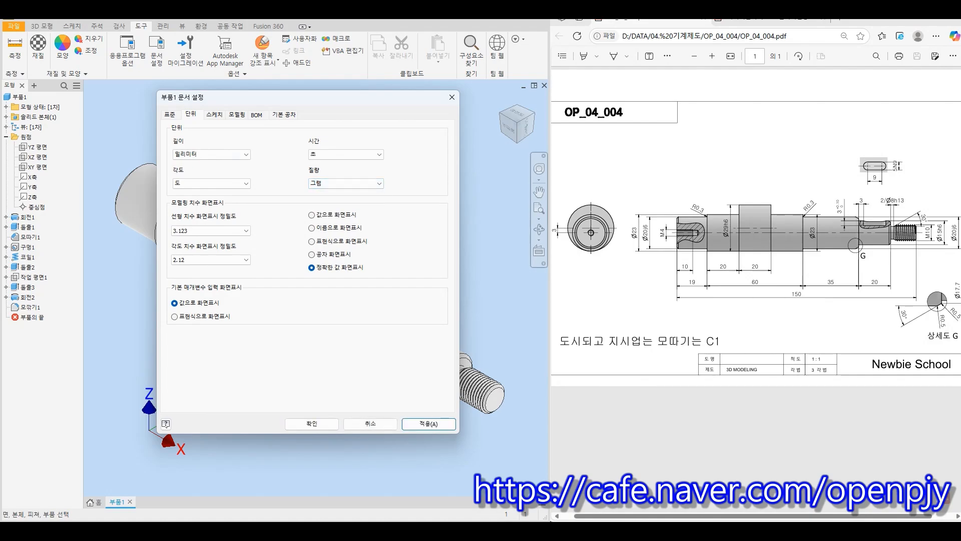
key(Return)
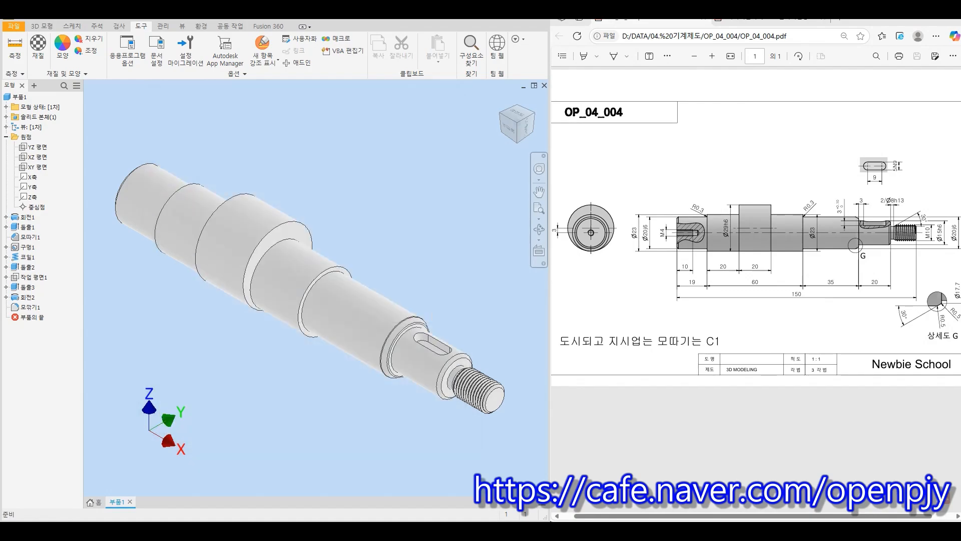